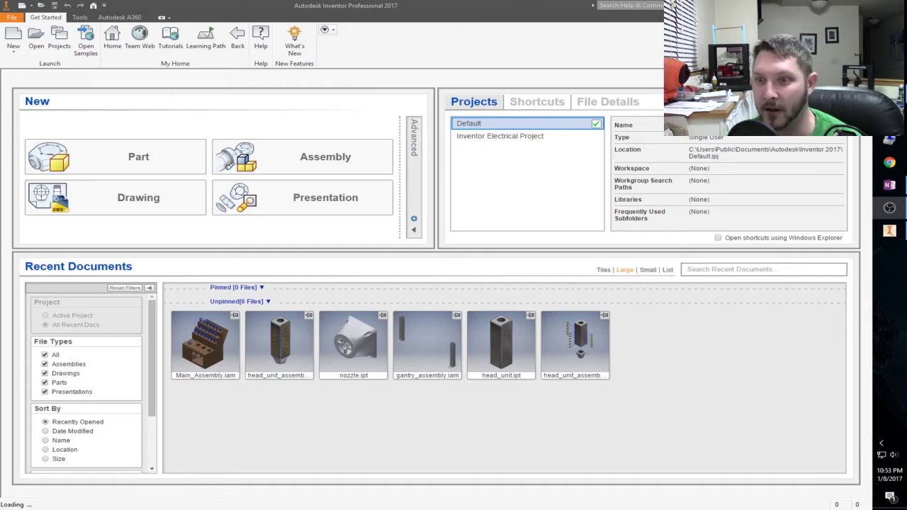
Create a new part and start a 2D sketch on the horizontal origin plane.
{"action": "left_click", "coordinate": [144, 162]}
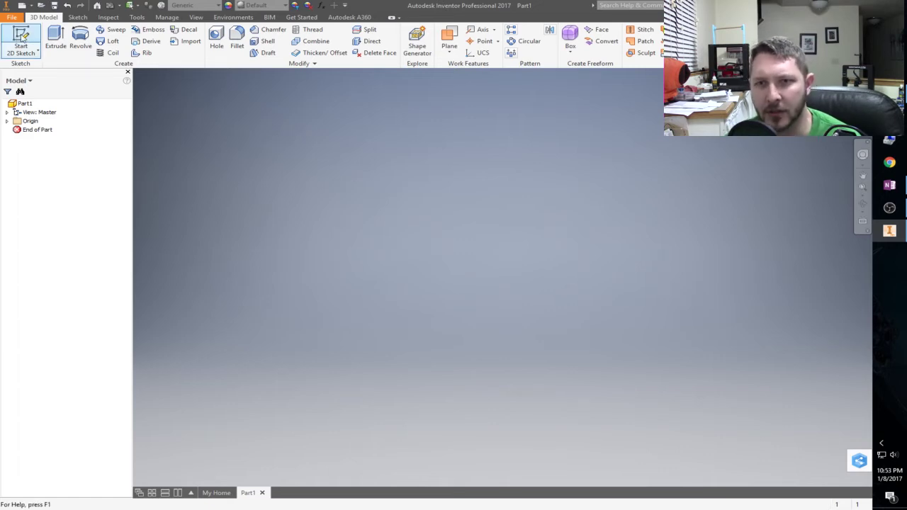
{"action": "left_click", "coordinate": [21, 42]}
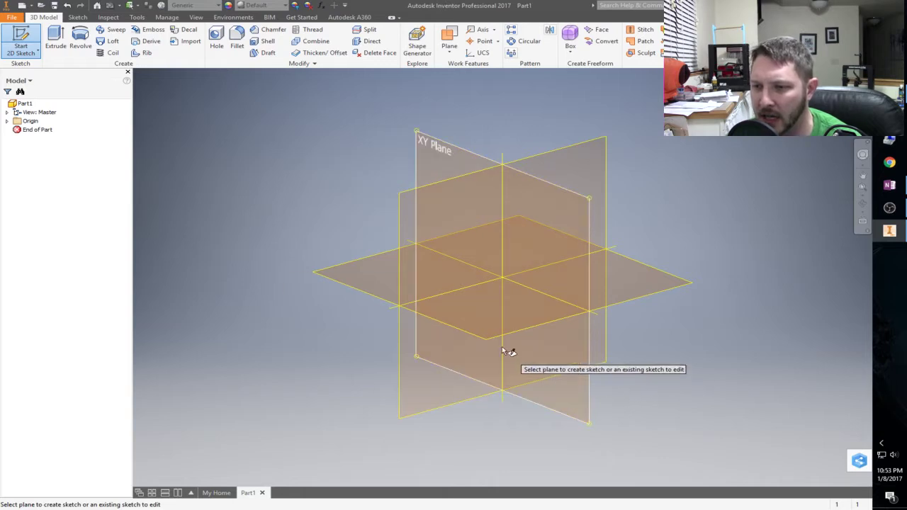
{"action": "left_click", "coordinate": [488, 331]}
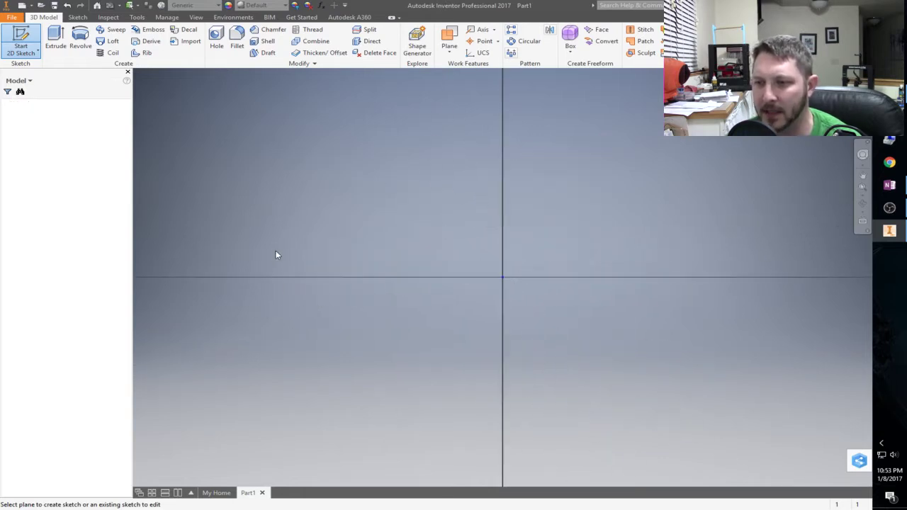
Draw a rectangle from the origin, 2.5 in wide and 3.5 in high, and finish the sketch.
{"action": "left_click", "coordinate": [153, 47]}
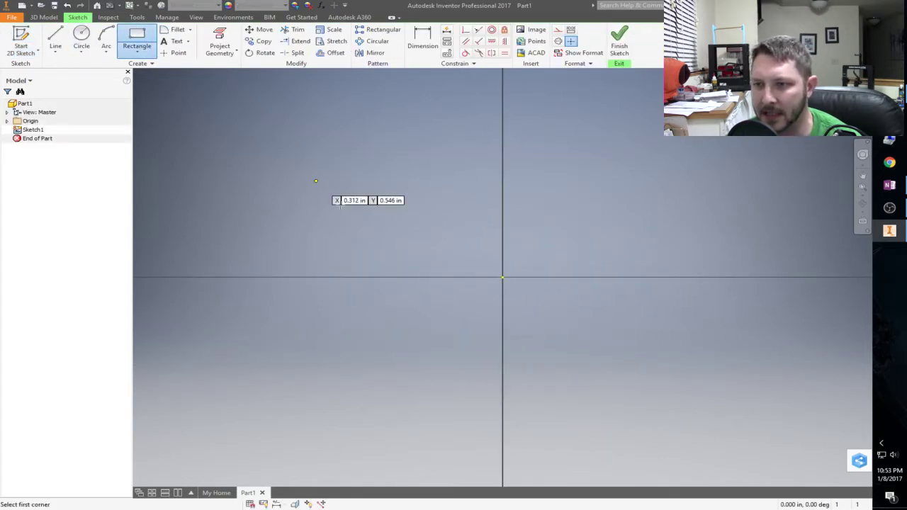
{"action": "left_click", "coordinate": [502, 277]}
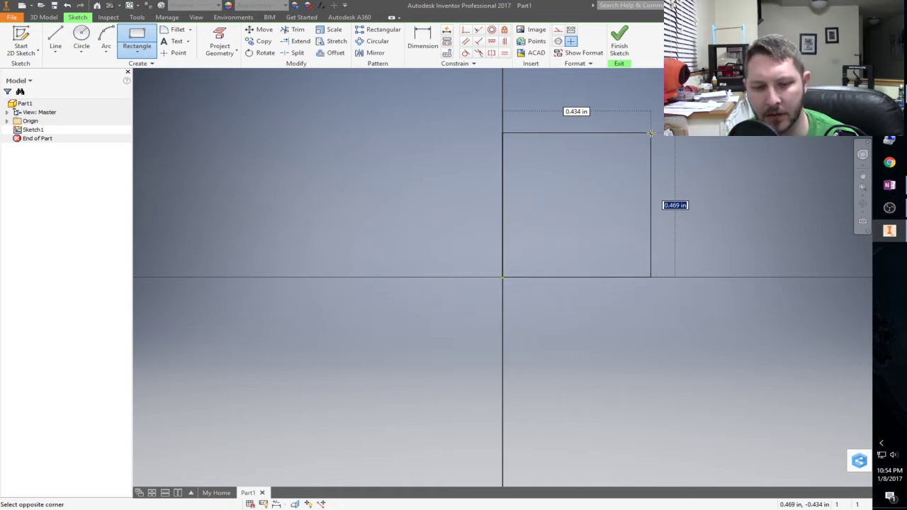
{"action": "key", "text": "Tab"}
{"action": "type", "text": "2.5"}
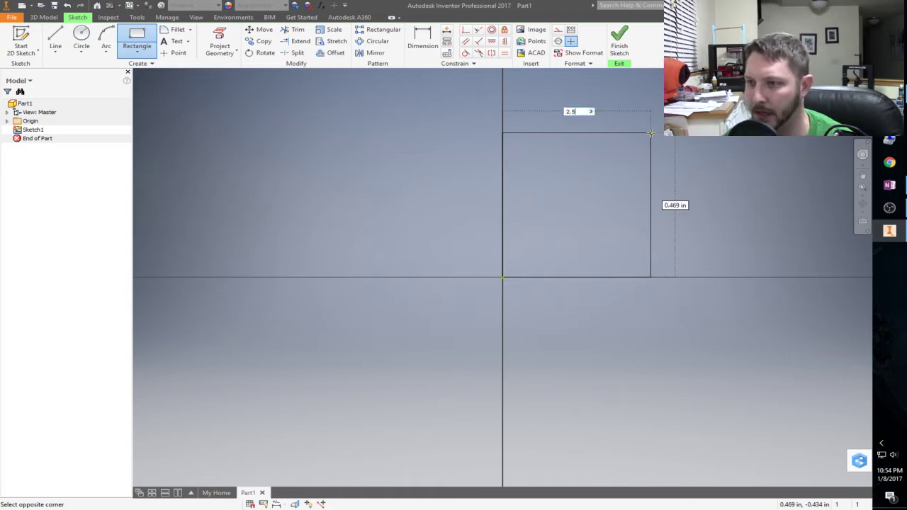
{"action": "key", "text": "Tab"}
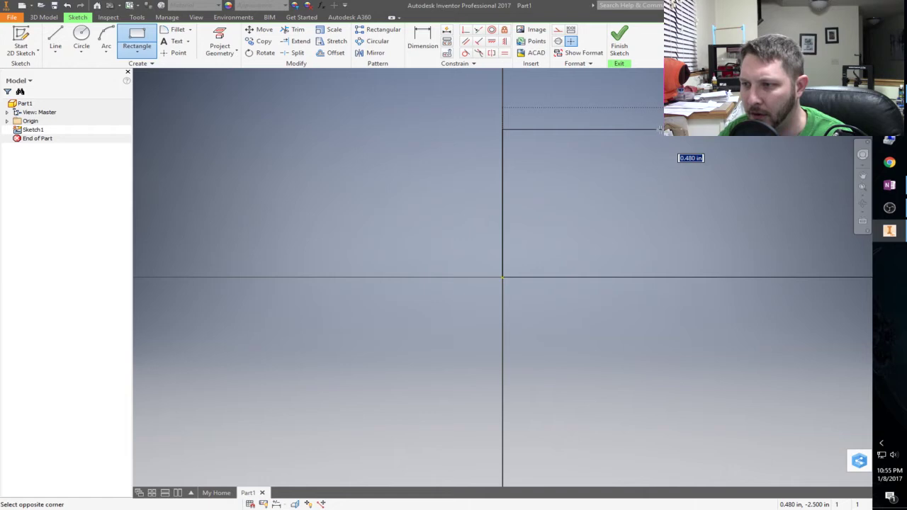
{"action": "type", "text": "3.5"}
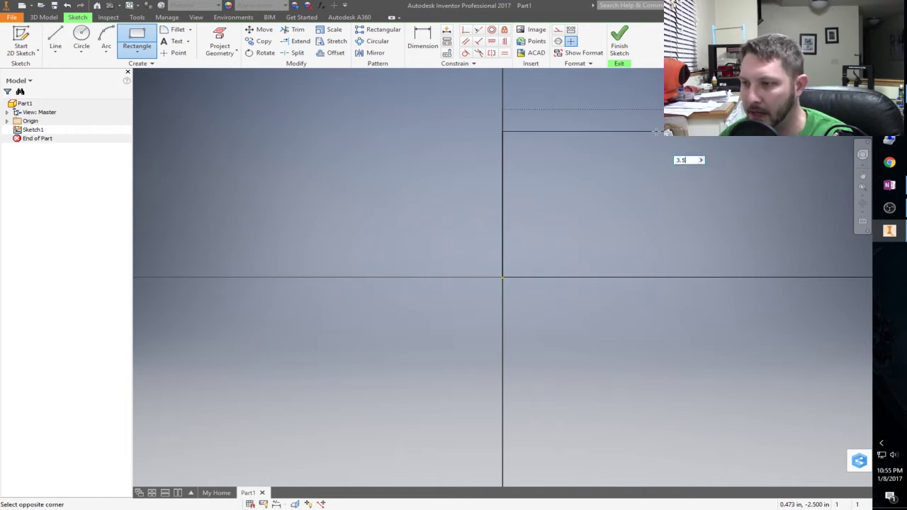
{"action": "key", "text": "Return"}
{"action": "scroll", "coordinate": [449, 307], "scroll_direction": "down", "scroll_amount": 3}
{"action": "scroll", "coordinate": [429, 303], "scroll_direction": "up", "scroll_amount": 8}
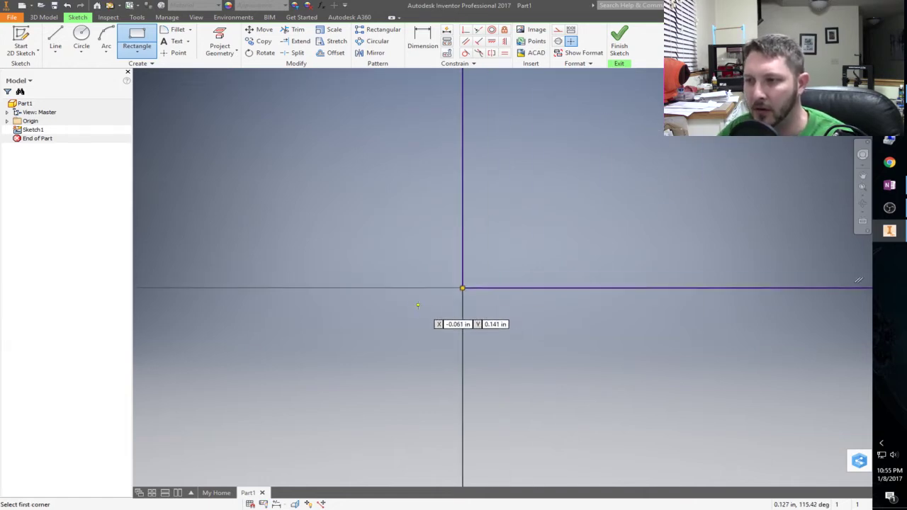
{"action": "scroll", "coordinate": [427, 294], "scroll_direction": "up", "scroll_amount": 2}
{"action": "scroll", "coordinate": [466, 156], "scroll_direction": "down", "scroll_amount": 3}
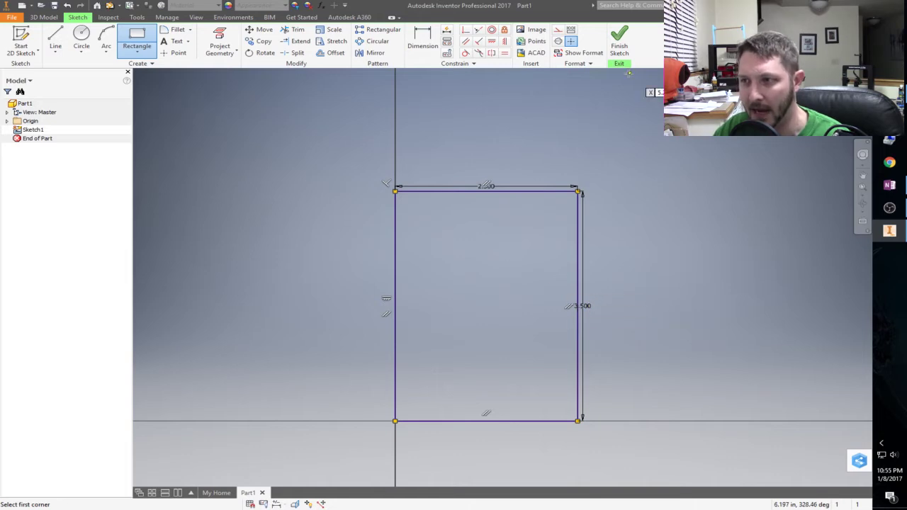
{"action": "left_click", "coordinate": [619, 43]}
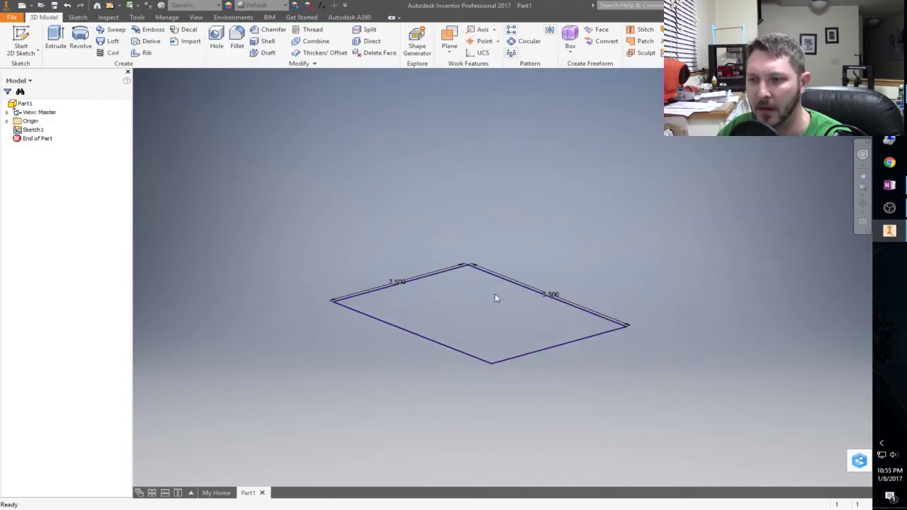
Extrude the rectangle upward 3.5 in into a solid block.
{"action": "left_click", "coordinate": [55, 39]}
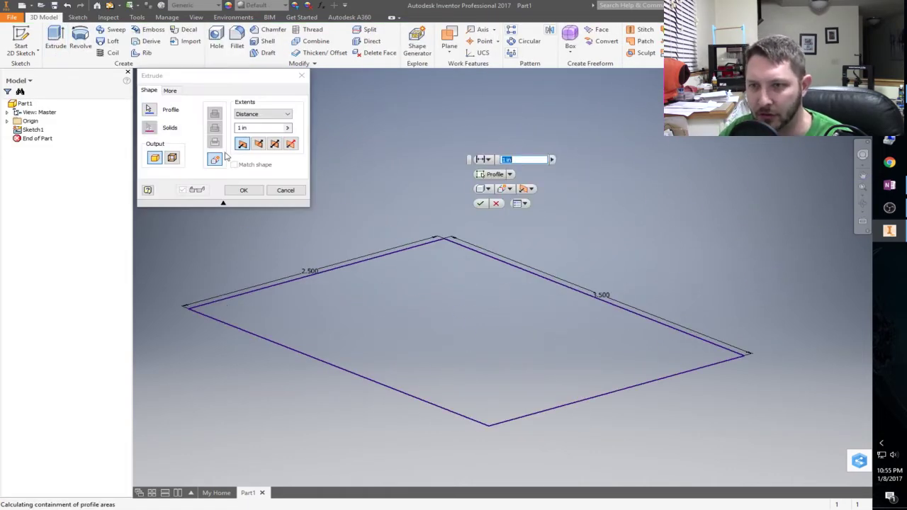
{"action": "left_click", "coordinate": [254, 127]}
{"action": "type", "text": "35"}
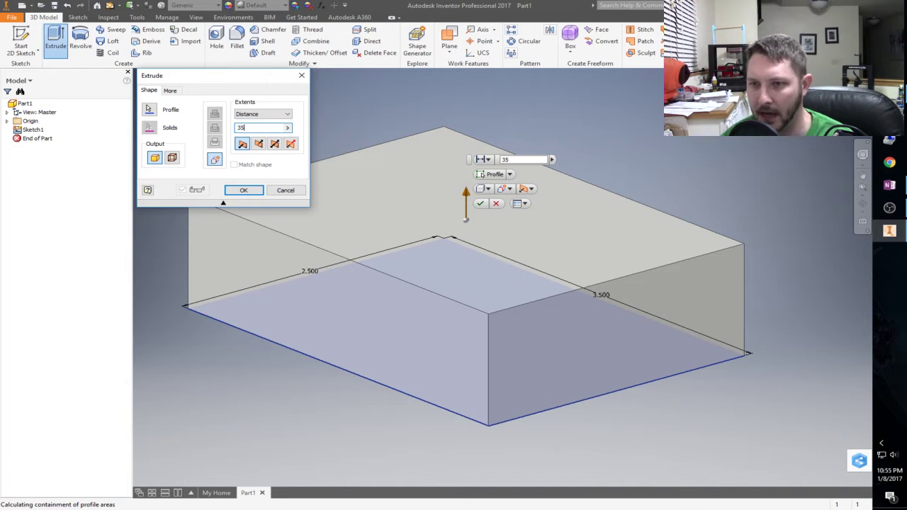
{"action": "key", "text": "BackSpace"}
{"action": "type", "text": ".5"}
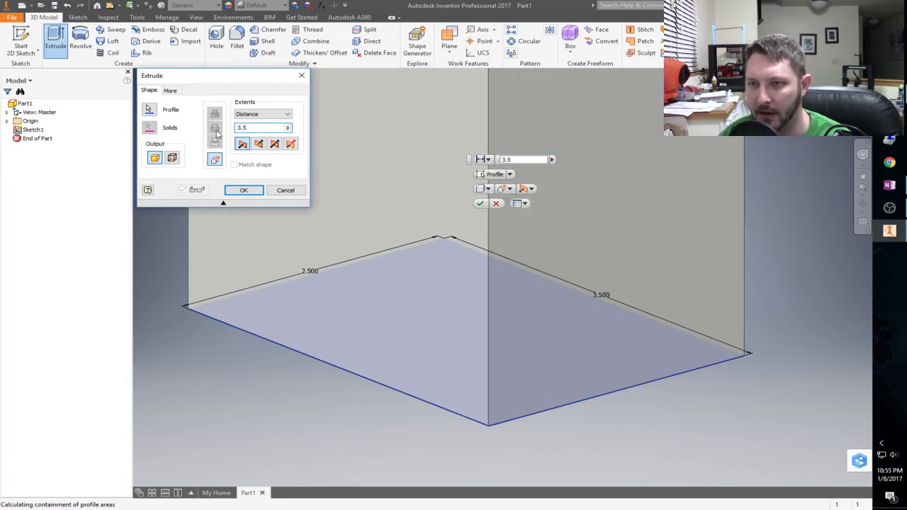
{"action": "left_click", "coordinate": [256, 191]}
Edit the block's extrusion to use a shorter distance.
{"action": "scroll", "coordinate": [372, 293], "scroll_direction": "up", "scroll_amount": 5}
{"action": "scroll", "coordinate": [372, 293], "scroll_direction": "down", "scroll_amount": 2}
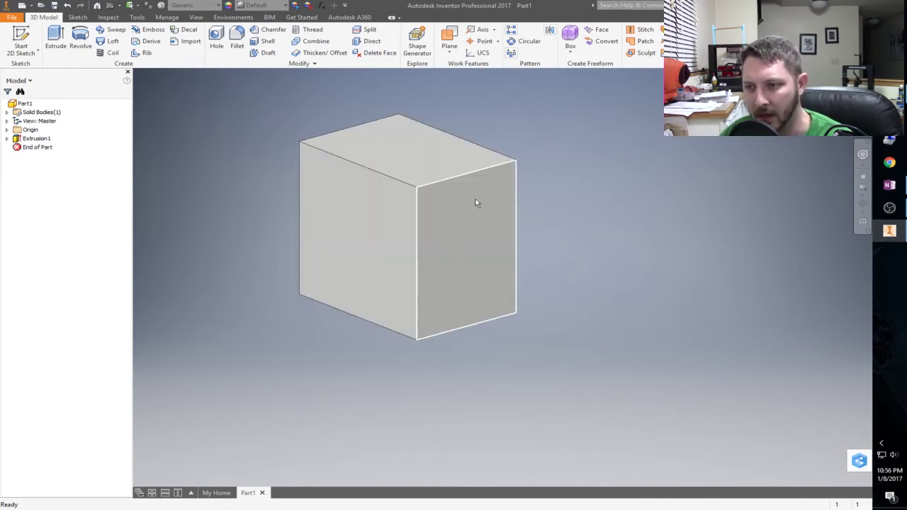
{"action": "scroll", "coordinate": [415, 142], "scroll_direction": "down", "scroll_amount": 3}
{"action": "scroll", "coordinate": [416, 145], "scroll_direction": "up", "scroll_amount": 4}
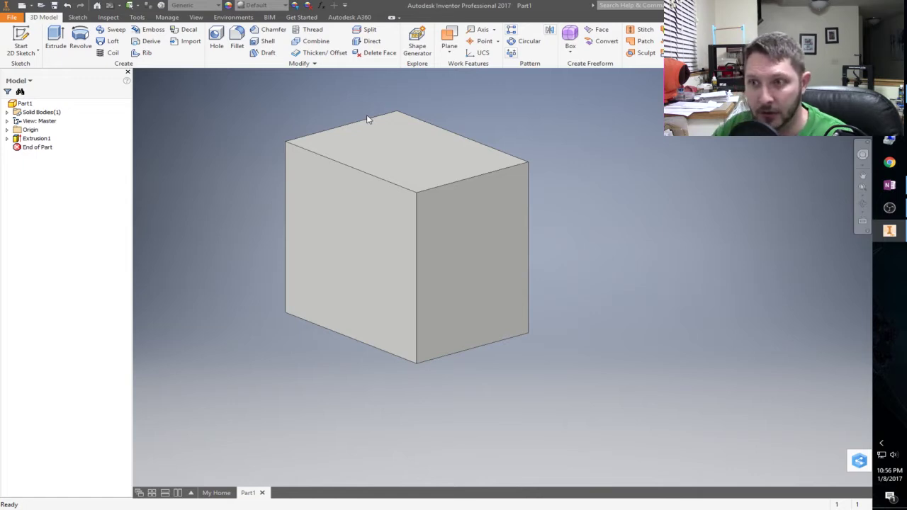
{"action": "double_click", "coordinate": [39, 139]}
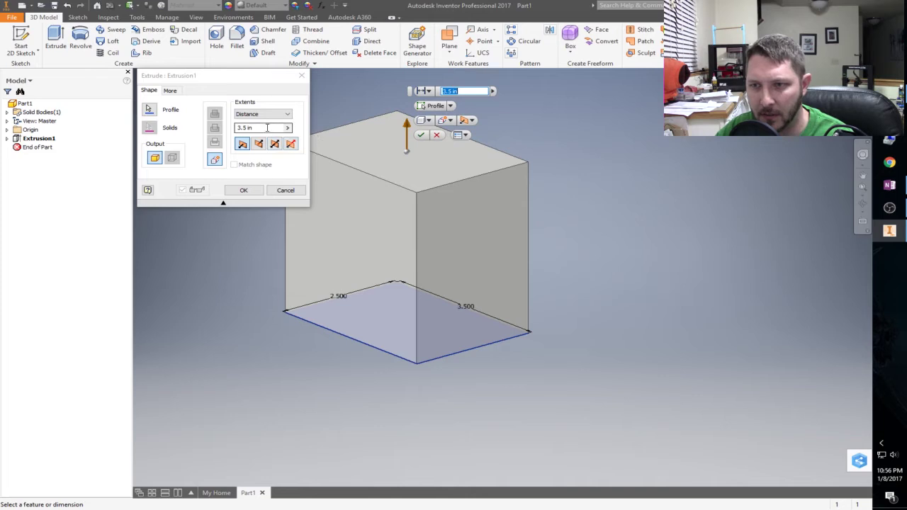
{"action": "key", "text": "Return"}
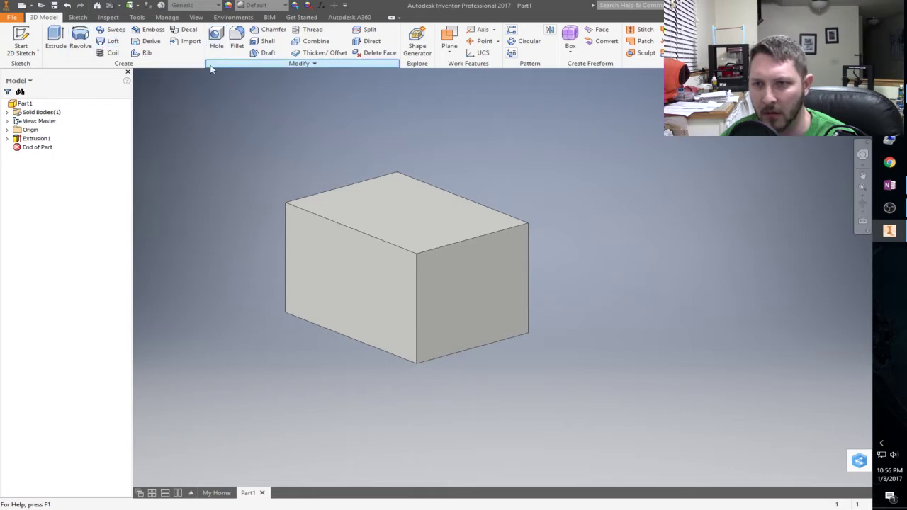
Shell the block with its top face removed and a wall thickness of 0.125 in.
{"action": "left_click", "coordinate": [265, 42]}
{"action": "left_click", "coordinate": [428, 204]}
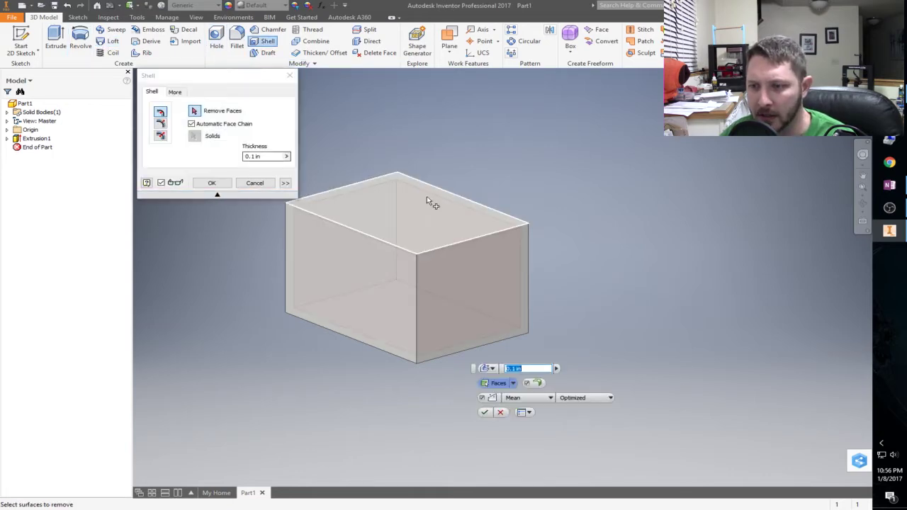
{"action": "left_click", "coordinate": [410, 222]}
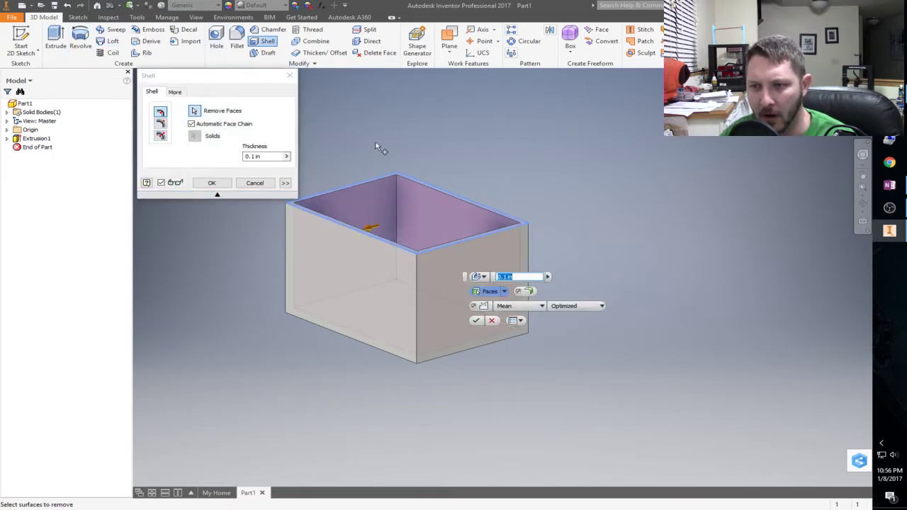
{"action": "key", "text": "F4"}
{"action": "left_click_drag", "start_coordinate": [513, 189], "coordinate": [515, 213]}
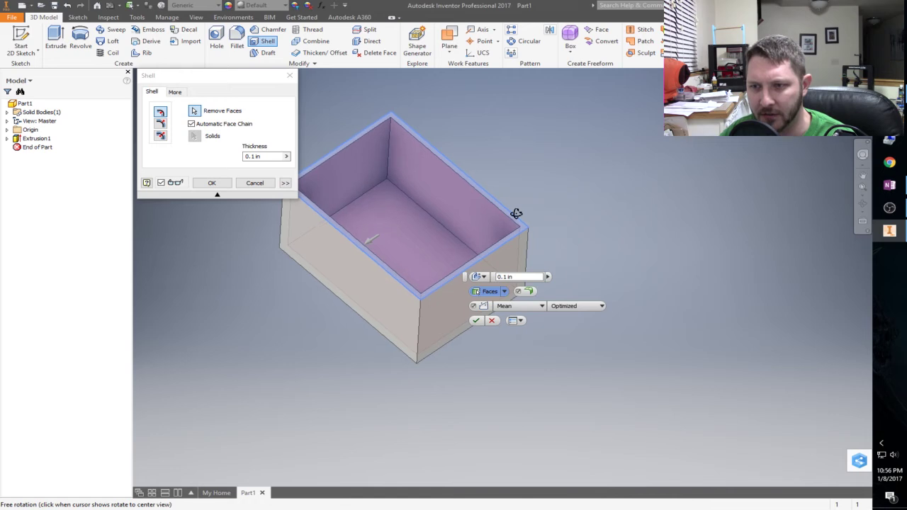
{"action": "left_click", "coordinate": [266, 156]}
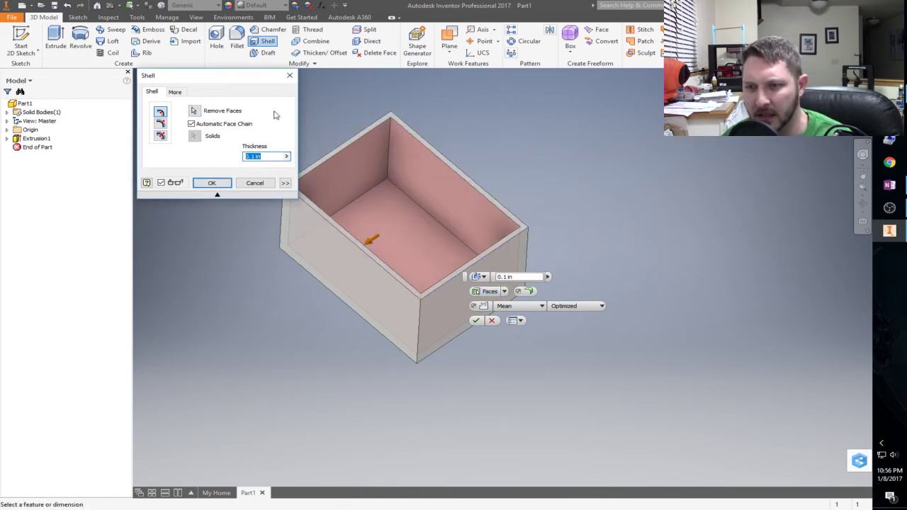
{"action": "type", "text": ".125"}
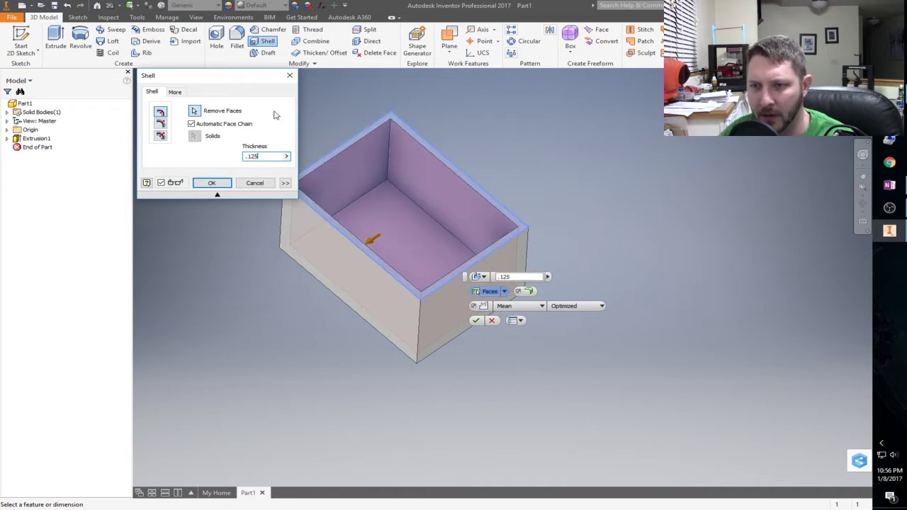
{"action": "left_click", "coordinate": [211, 183]}
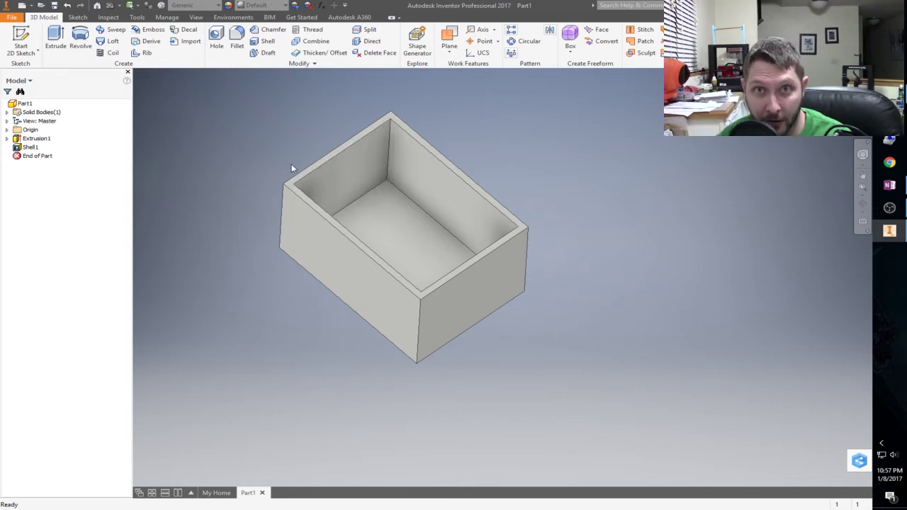
Save the part to the Desktop as bottom_box.
{"action": "middle_click_drag", "start_coordinate": [461, 328], "coordinate": [347, 251], "text": "shift"}
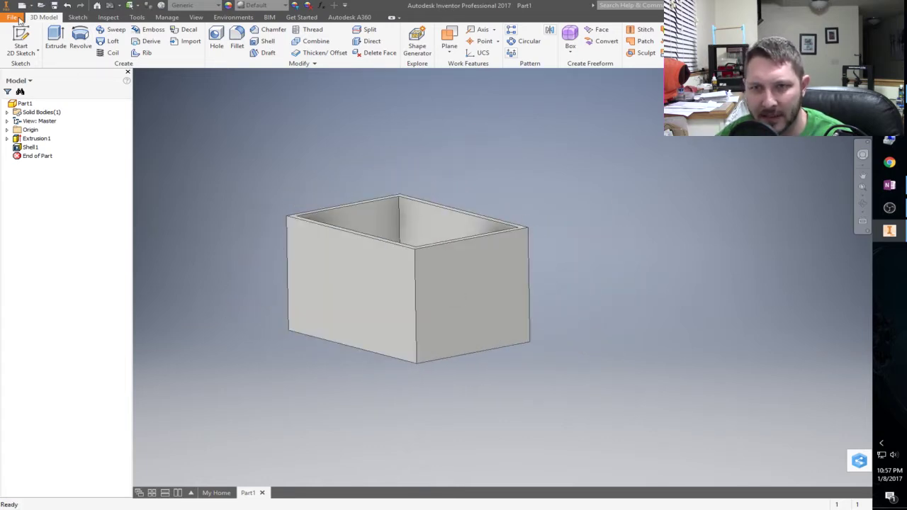
{"action": "left_click", "coordinate": [53, 6]}
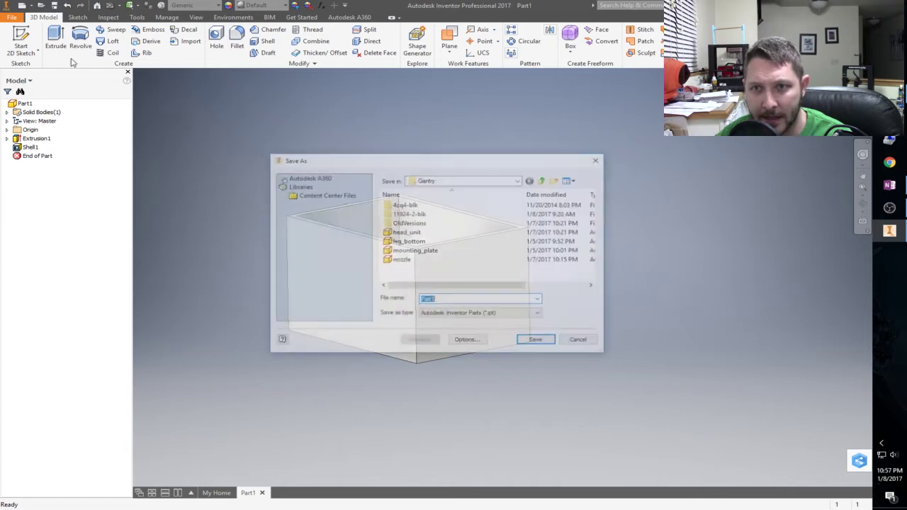
{"action": "left_click", "coordinate": [465, 182]}
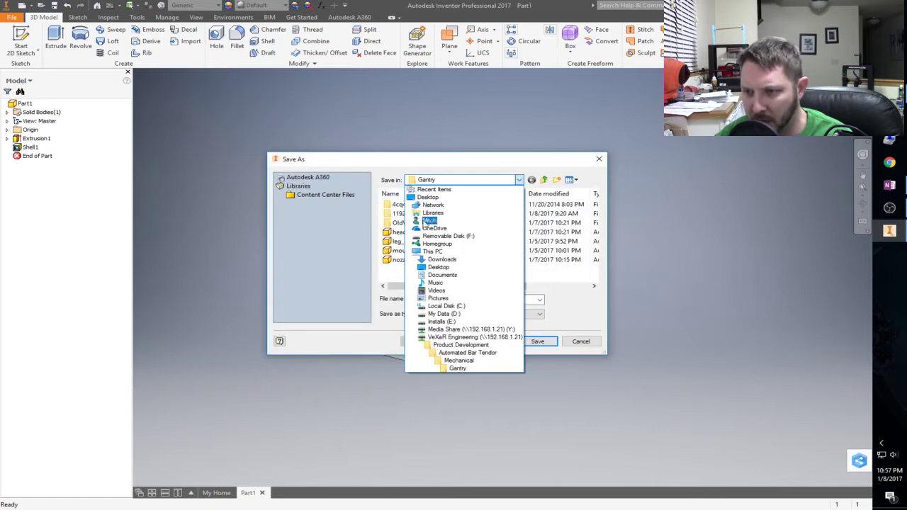
{"action": "left_click", "coordinate": [440, 195]}
{"action": "double_click", "coordinate": [449, 300]}
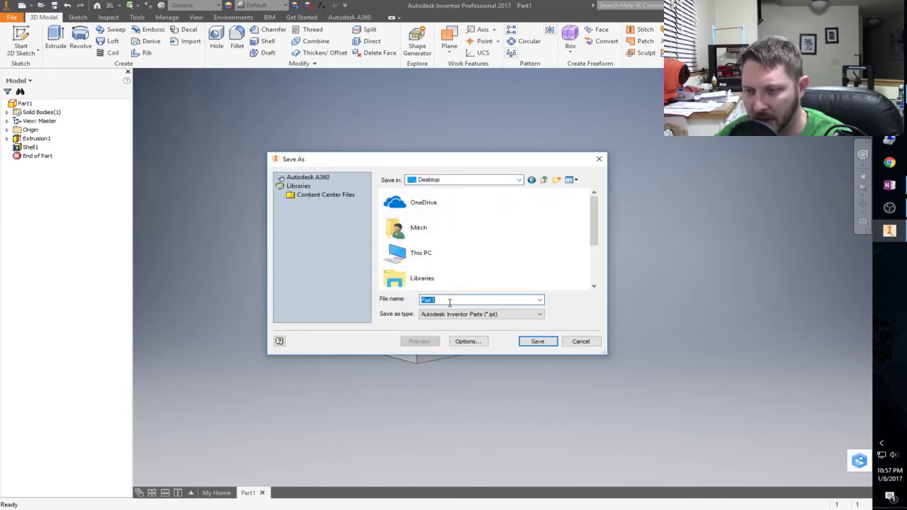
{"action": "type", "text": "bottom_box"}
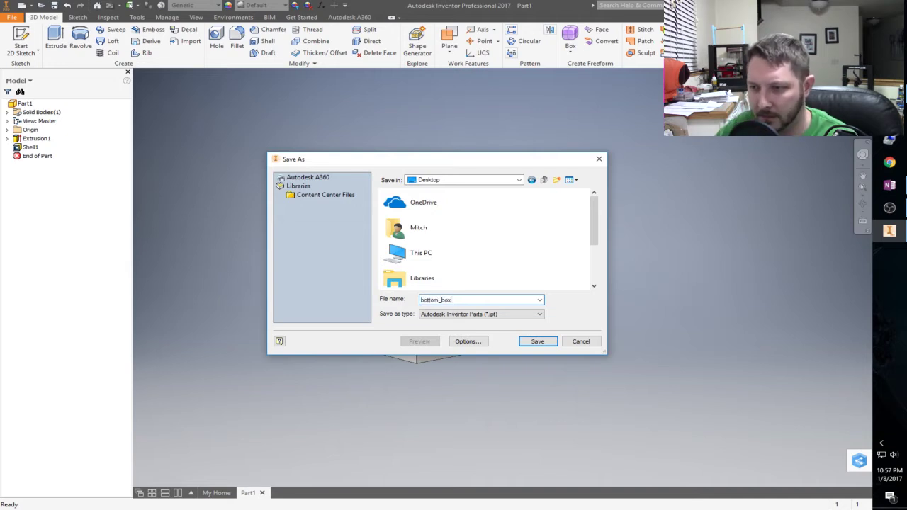
{"action": "left_click", "coordinate": [539, 342]}
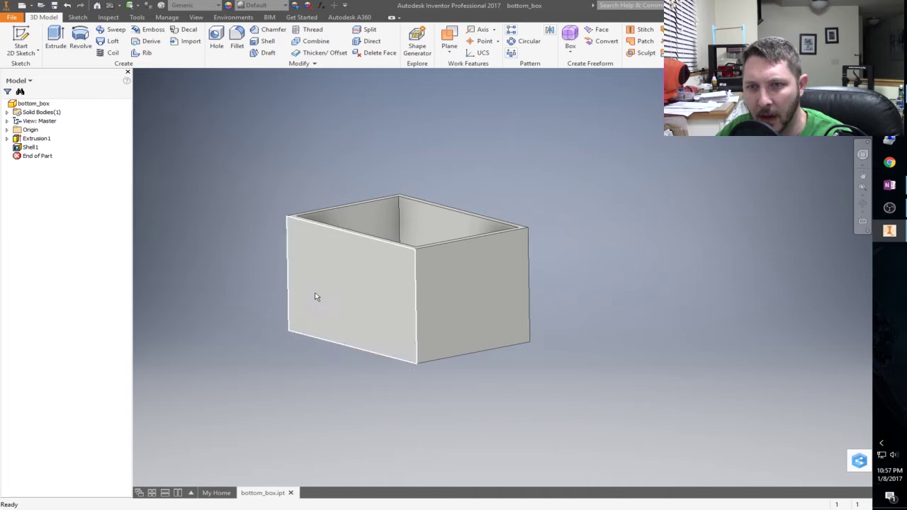
Create a second new part and start a 2D sketch on its horizontal origin plane.
{"action": "left_click", "coordinate": [33, 6]}
{"action": "left_click", "coordinate": [39, 21]}
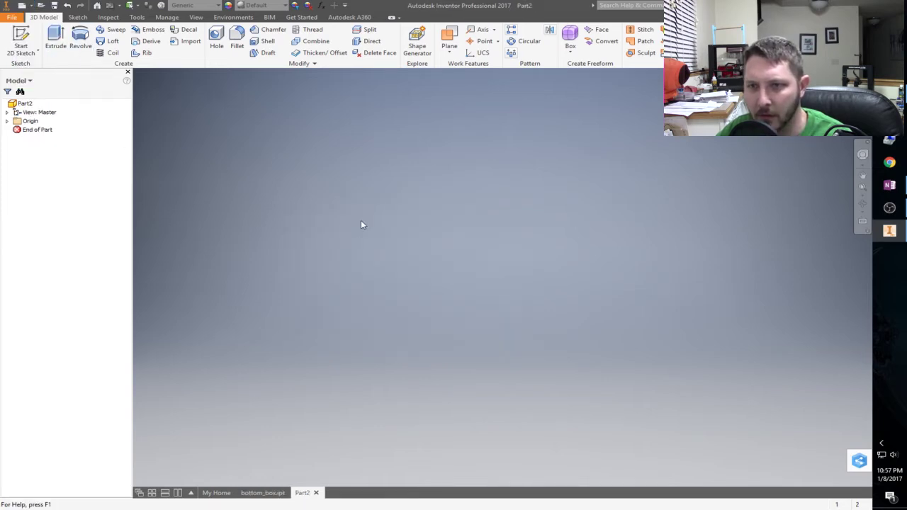
{"action": "left_click", "coordinate": [26, 103]}
{"action": "left_click", "coordinate": [26, 103]}
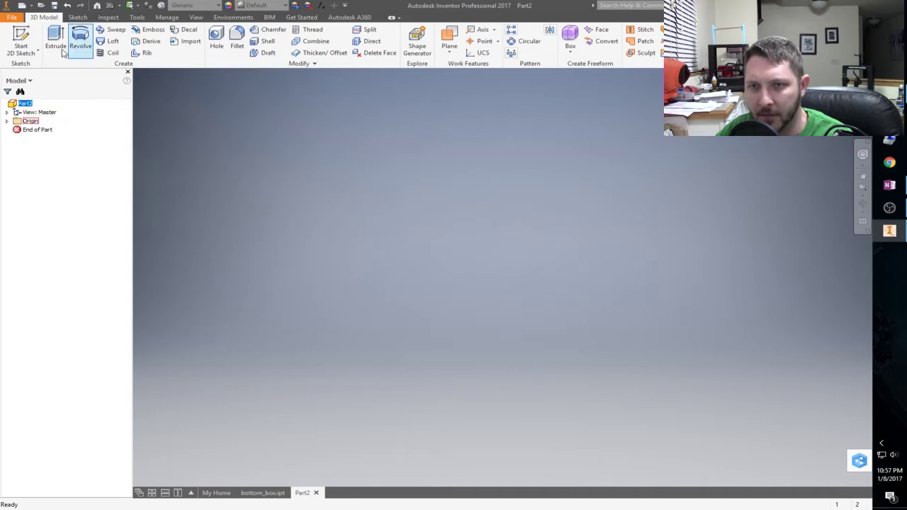
{"action": "left_click", "coordinate": [36, 52]}
{"action": "left_click", "coordinate": [512, 325]}
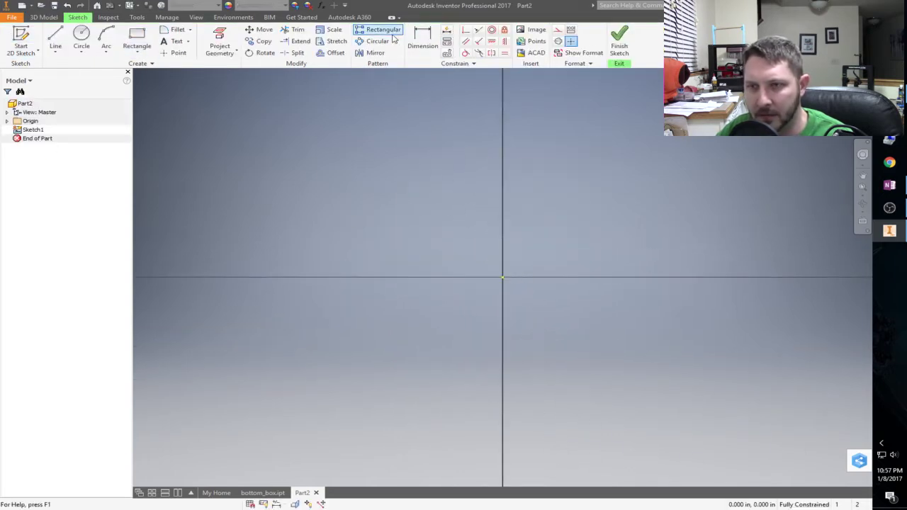
Sketch a rectangle from the origin, 3.75 in high and 2.75 in wide, and finish the sketch.
{"action": "left_click", "coordinate": [130, 44]}
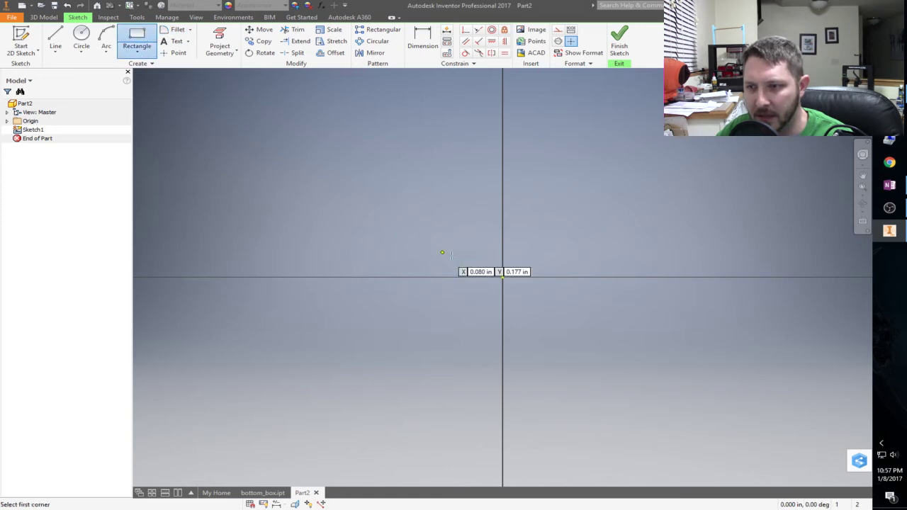
{"action": "left_click", "coordinate": [502, 277]}
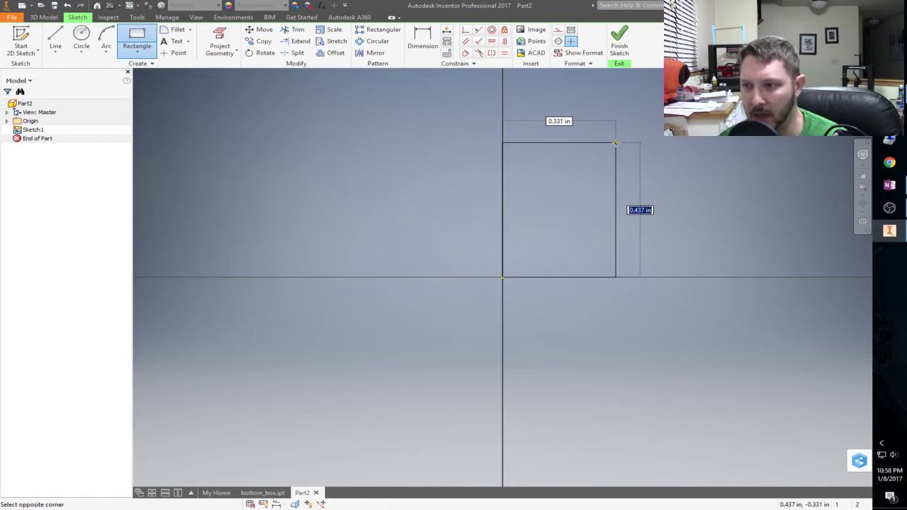
{"action": "type", "text": "3.75"}
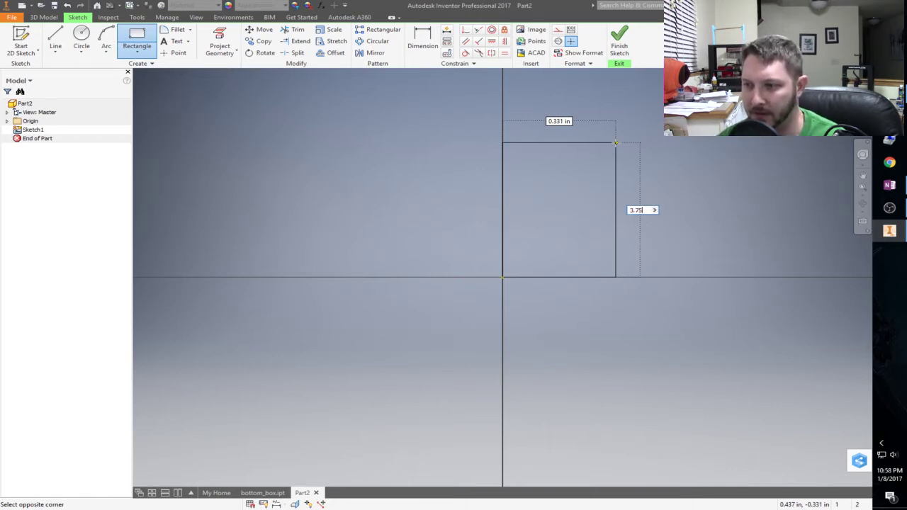
{"action": "key", "text": "Tab"}
{"action": "type", "text": "2.75"}
{"action": "key", "text": "Return"}
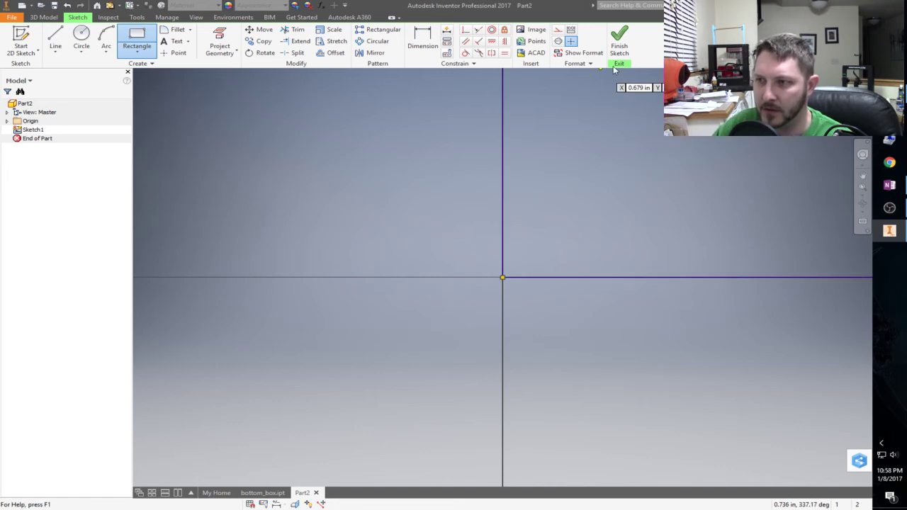
{"action": "left_click", "coordinate": [619, 44]}
Extrude the rectangle upward by 2.25 in into a solid block.
{"action": "scroll", "coordinate": [445, 352], "scroll_direction": "up", "scroll_amount": 5}
{"action": "scroll", "coordinate": [464, 266], "scroll_direction": "down", "scroll_amount": 2}
{"action": "scroll", "coordinate": [427, 278], "scroll_direction": "up", "scroll_amount": 2}
{"action": "scroll", "coordinate": [407, 304], "scroll_direction": "down", "scroll_amount": 2}
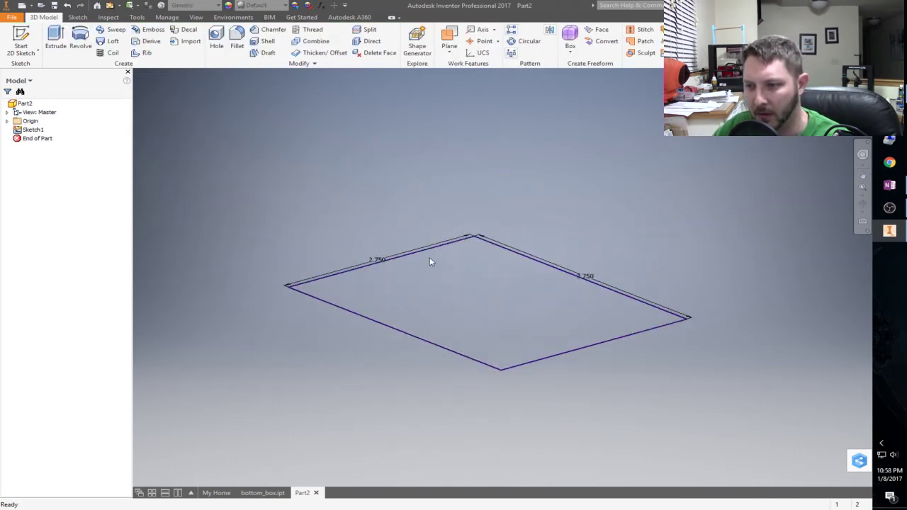
{"action": "left_click", "coordinate": [55, 39]}
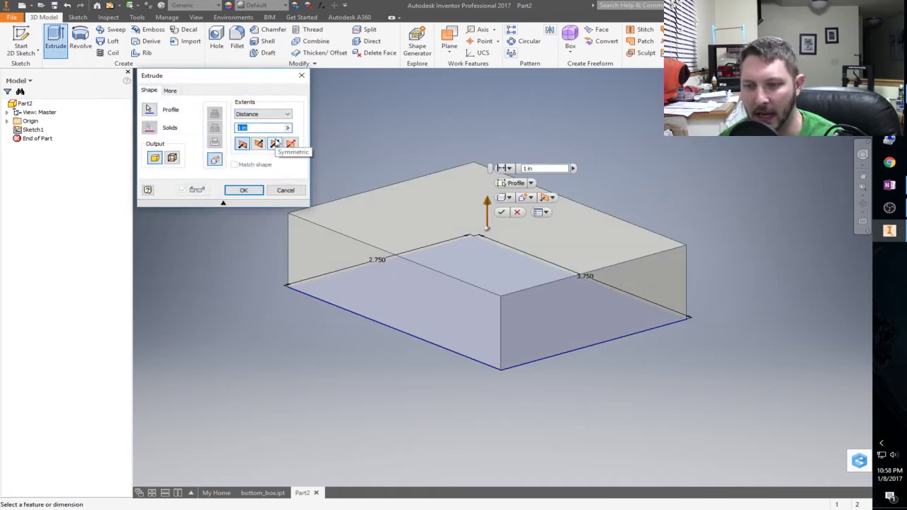
{"action": "key", "text": "BackSpace"}
{"action": "type", "text": "2.25"}
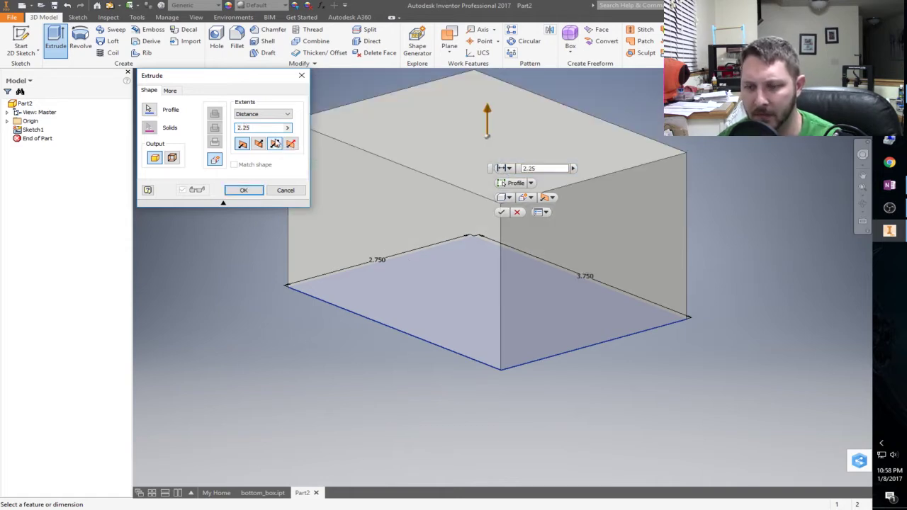
{"action": "key", "text": "Return"}
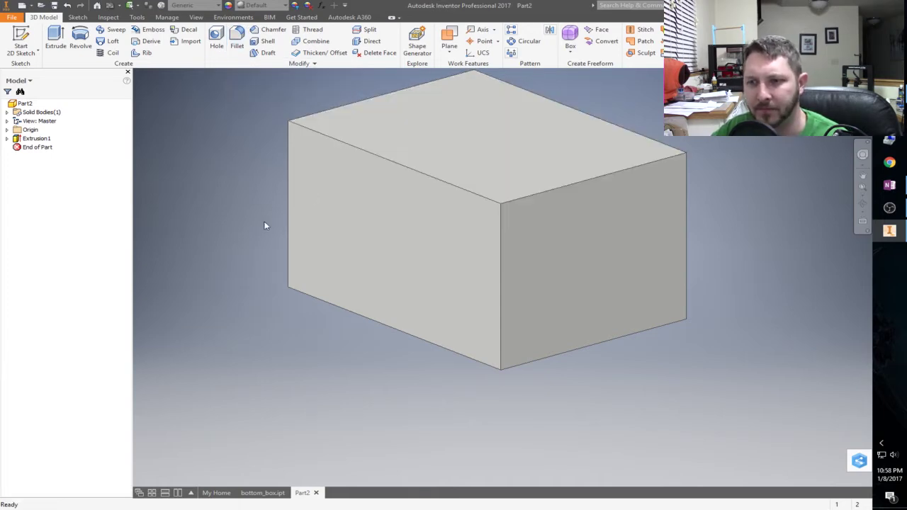
Shell the block with its bottom face removed and a wall thickness of 0.125 in.
{"action": "middle_click_drag", "start_coordinate": [279, 248], "coordinate": [340, 214], "text": "shift"}
{"action": "scroll", "coordinate": [394, 224], "scroll_direction": "down", "scroll_amount": 5}
{"action": "scroll", "coordinate": [394, 250], "scroll_direction": "up", "scroll_amount": 9}
{"action": "scroll", "coordinate": [384, 324], "scroll_direction": "down", "scroll_amount": 5}
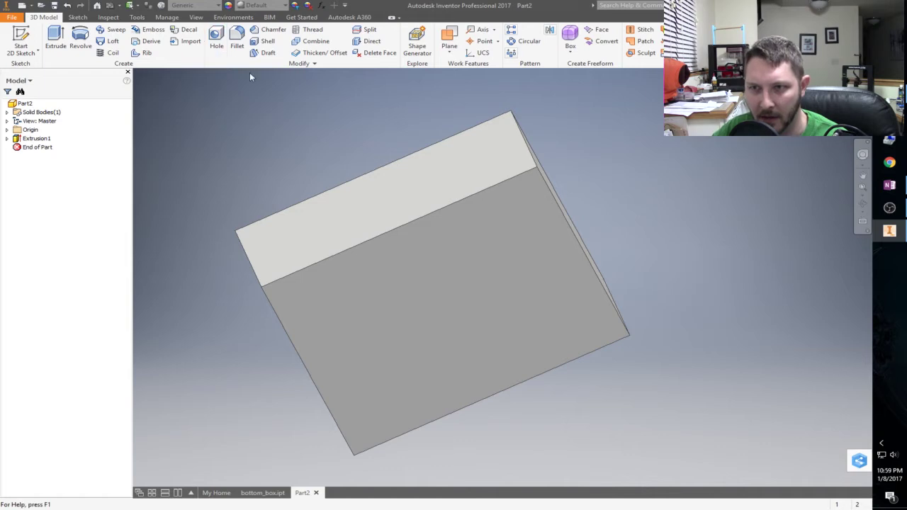
{"action": "left_click", "coordinate": [267, 42]}
{"action": "left_click", "coordinate": [418, 287]}
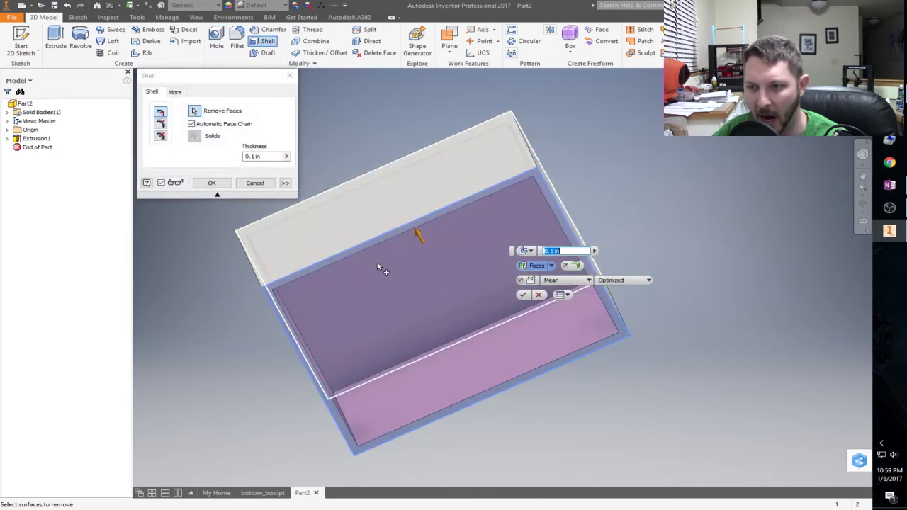
{"action": "left_click", "coordinate": [267, 157]}
{"action": "type", "text": ".125"}
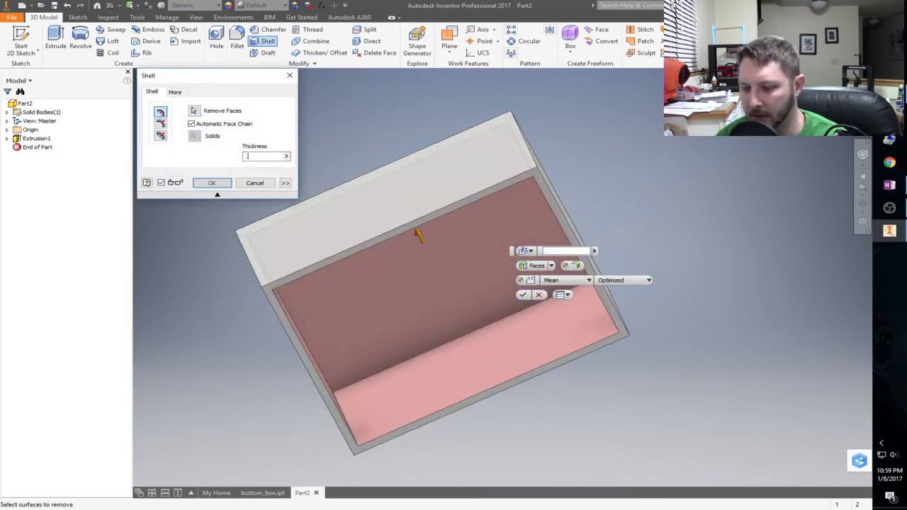
{"action": "key", "text": "Return"}
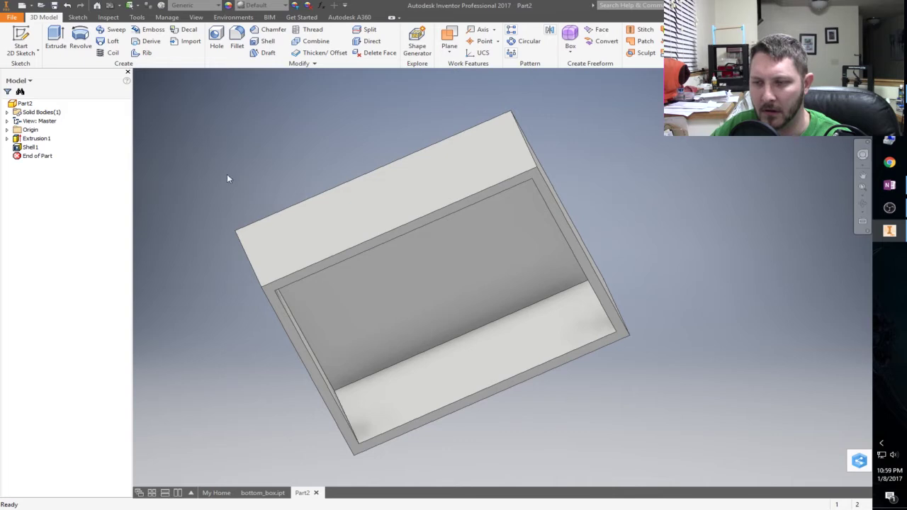
Start a 0.125 in fillet and select the four vertical outer edges of the box.
{"action": "middle_click_drag", "start_coordinate": [571, 192], "coordinate": [533, 130], "text": "shift"}
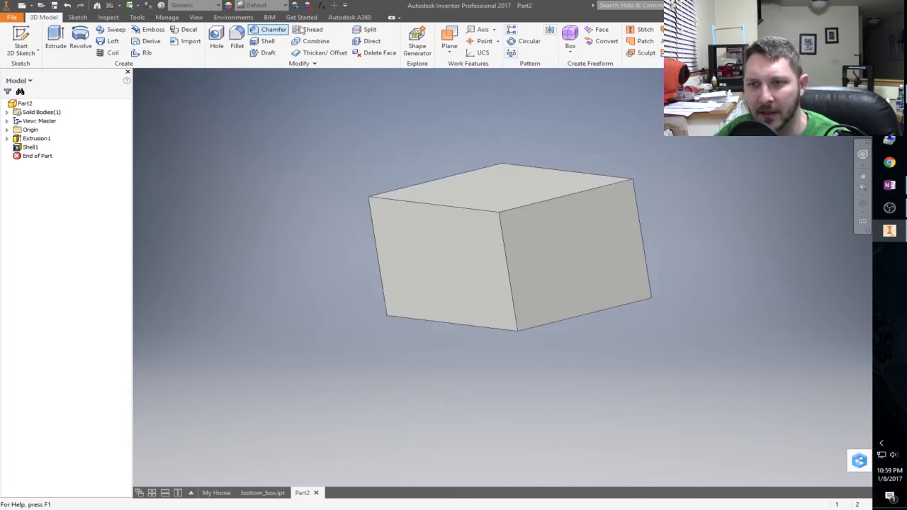
{"action": "left_click", "coordinate": [236, 37]}
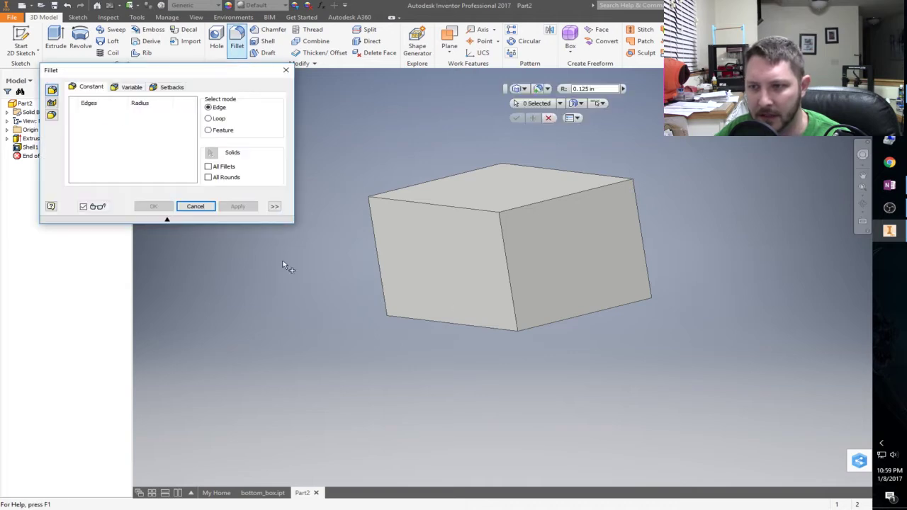
{"action": "left_click", "coordinate": [506, 267]}
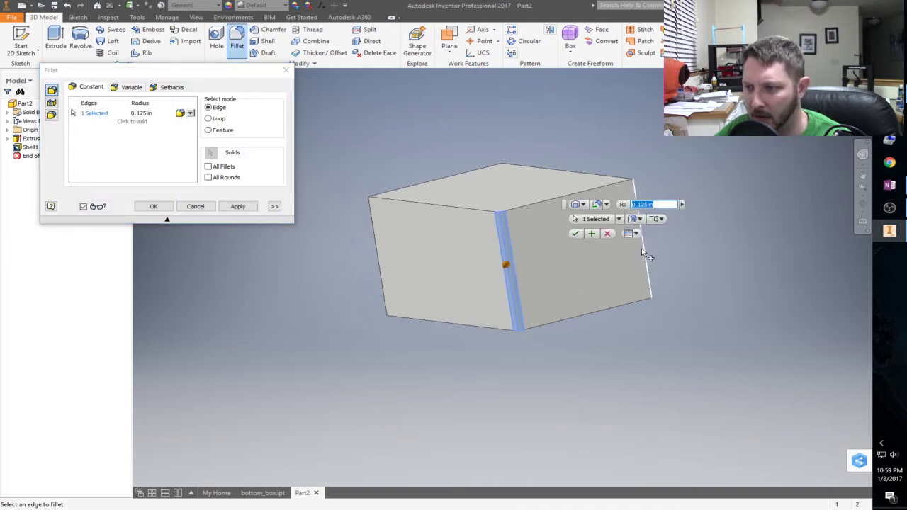
{"action": "left_click", "coordinate": [643, 253]}
{"action": "middle_click_drag", "start_coordinate": [404, 265], "coordinate": [472, 260], "text": "shift"}
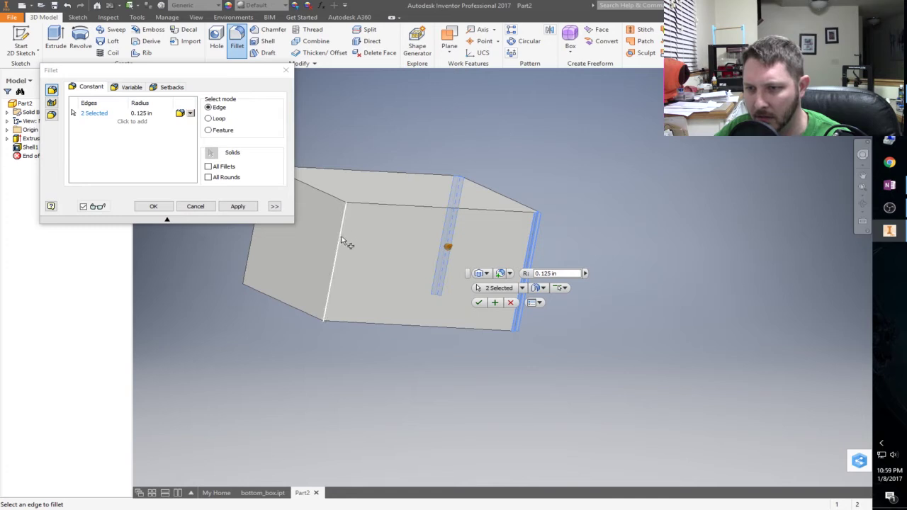
{"action": "middle_click_drag", "start_coordinate": [379, 266], "coordinate": [421, 275], "text": "shift"}
{"action": "left_click", "coordinate": [435, 267]}
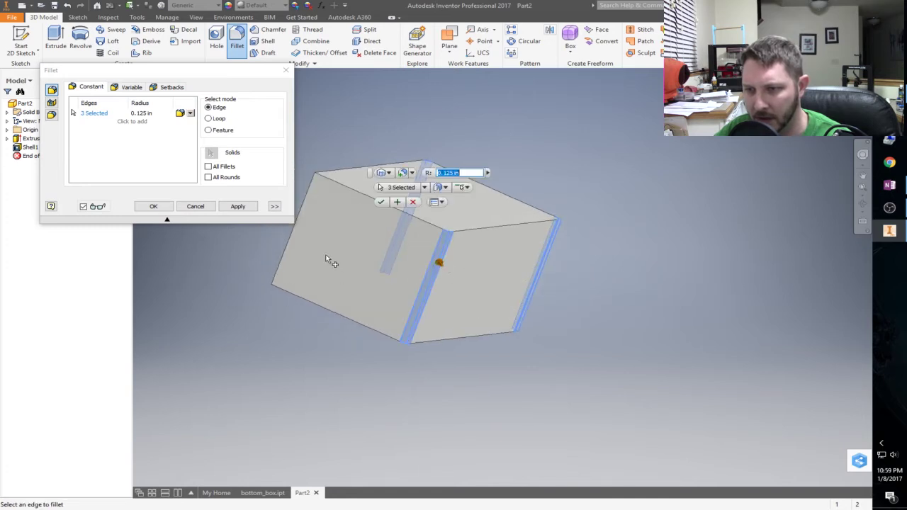
{"action": "left_click", "coordinate": [317, 202]}
Add the four outer edges around the closed top face to the 0.125 in fillet and apply it.
{"action": "middle_click_drag", "start_coordinate": [562, 251], "coordinate": [406, 356], "text": "shift"}
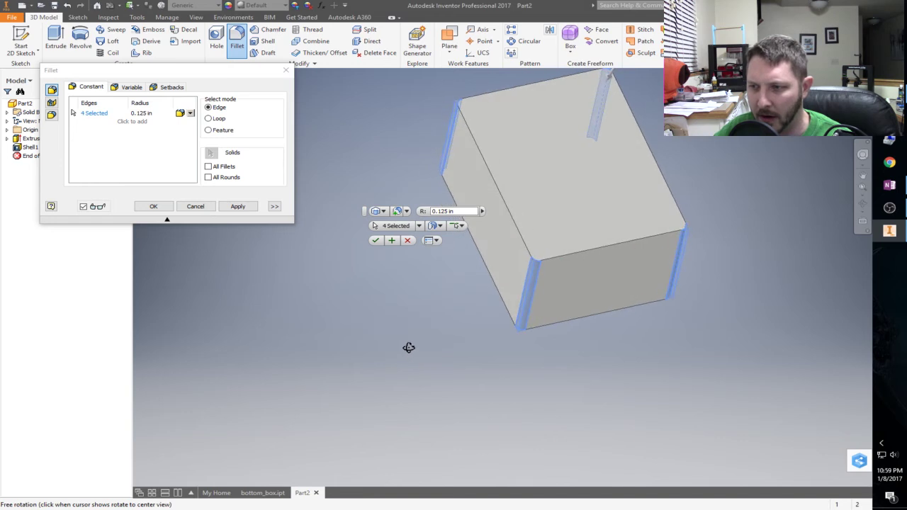
{"action": "left_click", "coordinate": [567, 257]}
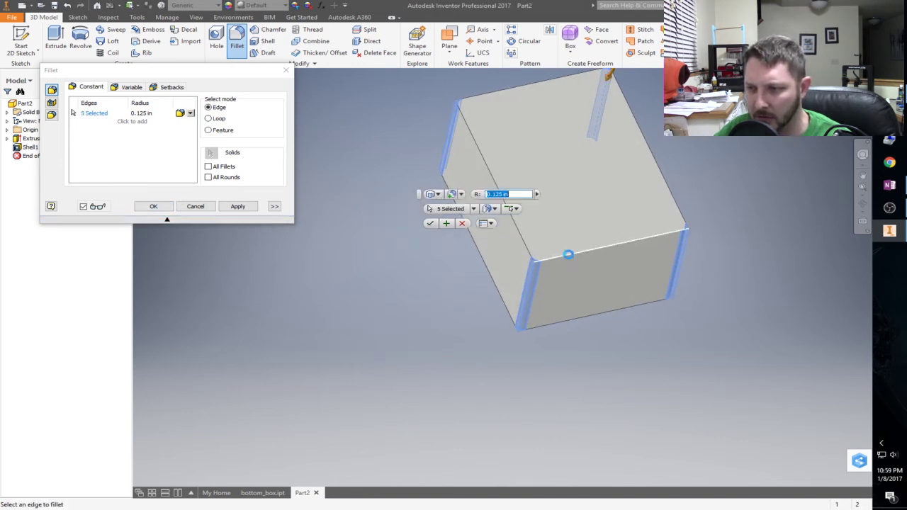
{"action": "left_click", "coordinate": [520, 245]}
{"action": "left_click", "coordinate": [670, 194]}
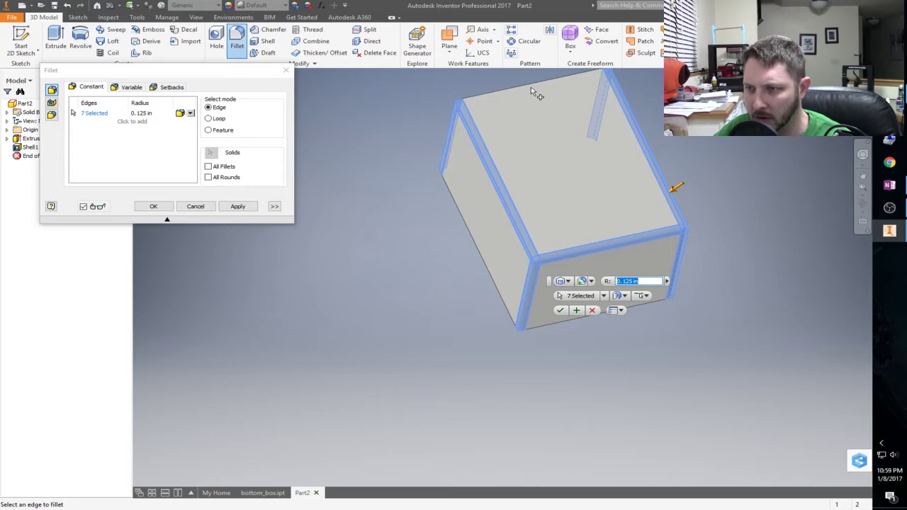
{"action": "left_click", "coordinate": [530, 86]}
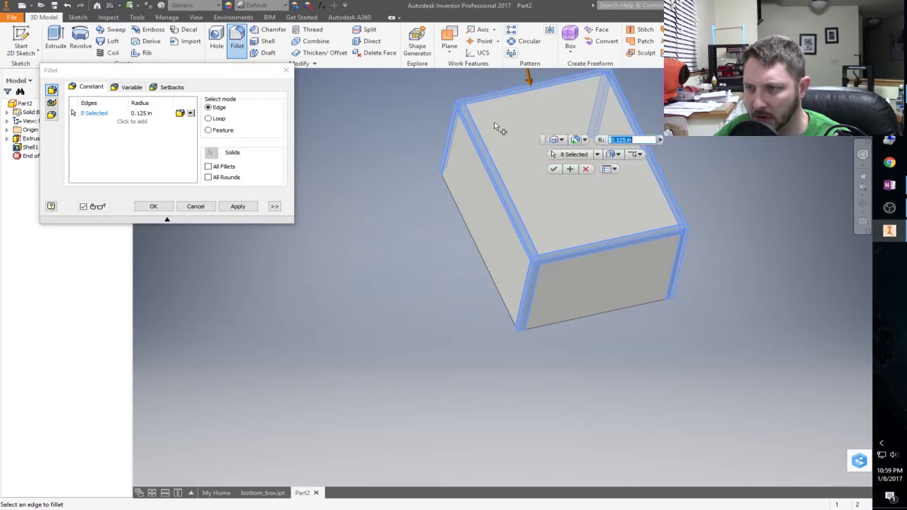
{"action": "left_click", "coordinate": [154, 206]}
{"action": "middle_click_drag", "start_coordinate": [436, 322], "coordinate": [501, 343], "text": "shift"}
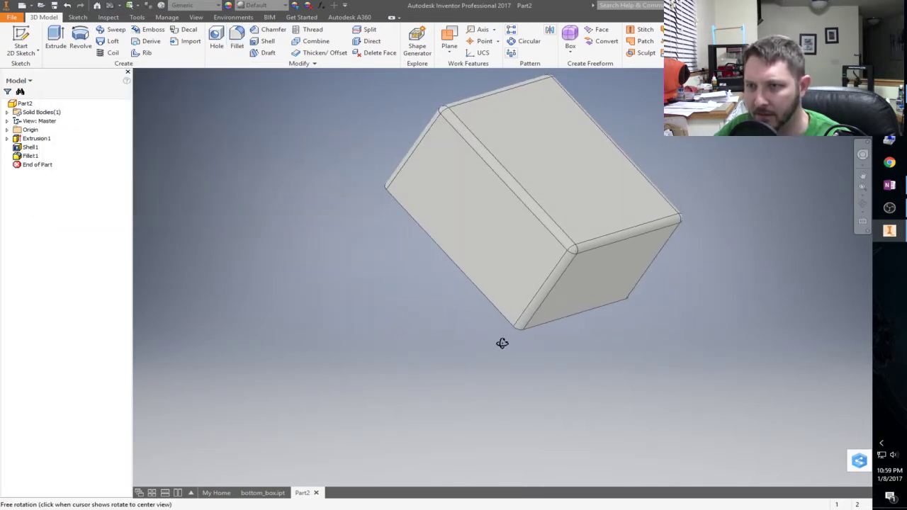
{"action": "scroll", "coordinate": [556, 341], "scroll_direction": "down", "scroll_amount": 2}
{"action": "scroll", "coordinate": [598, 210], "scroll_direction": "up", "scroll_amount": 3}
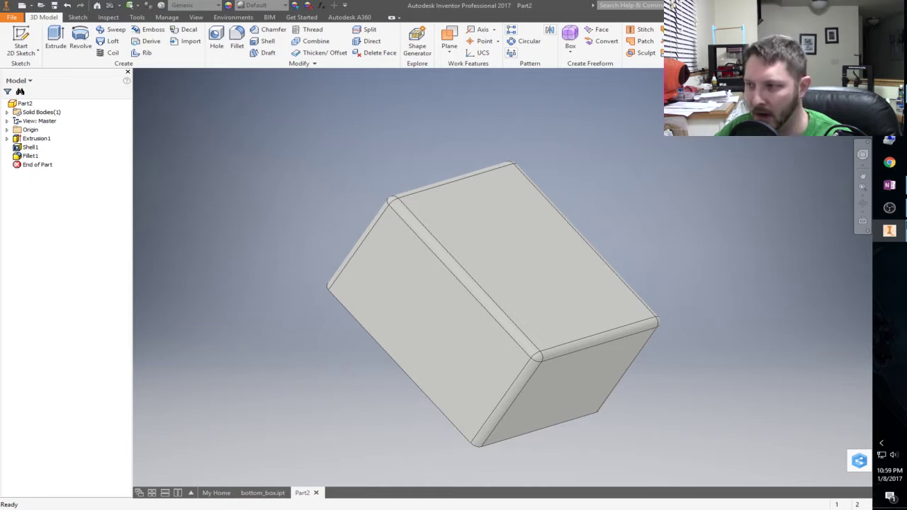
Switch to Chrome to view the Pokémon font page on dafont, and examine the installed fonts in the Windows Fonts folder.
{"action": "left_click", "coordinate": [890, 163]}
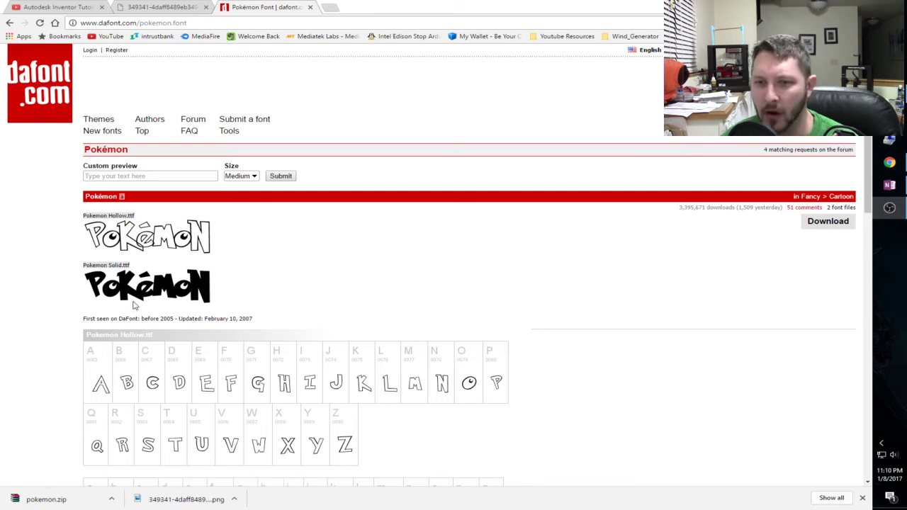
{"action": "key", "text": "super+d"}
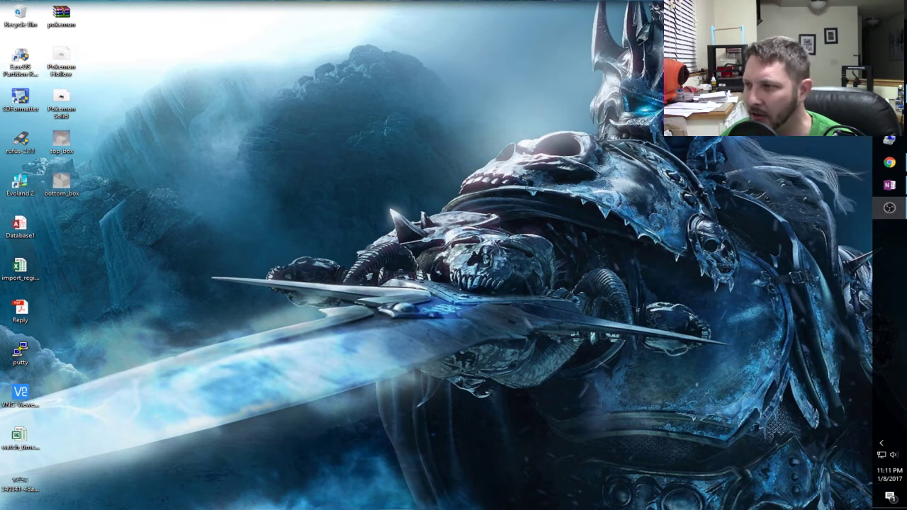
{"action": "left_click", "coordinate": [890, 13]}
{"action": "type", "text": "fonts"}
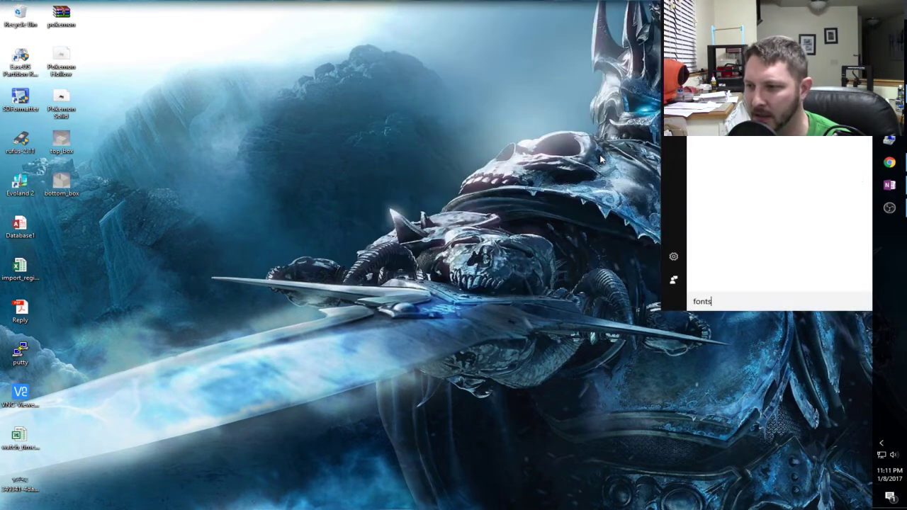
{"action": "key", "text": "Return"}
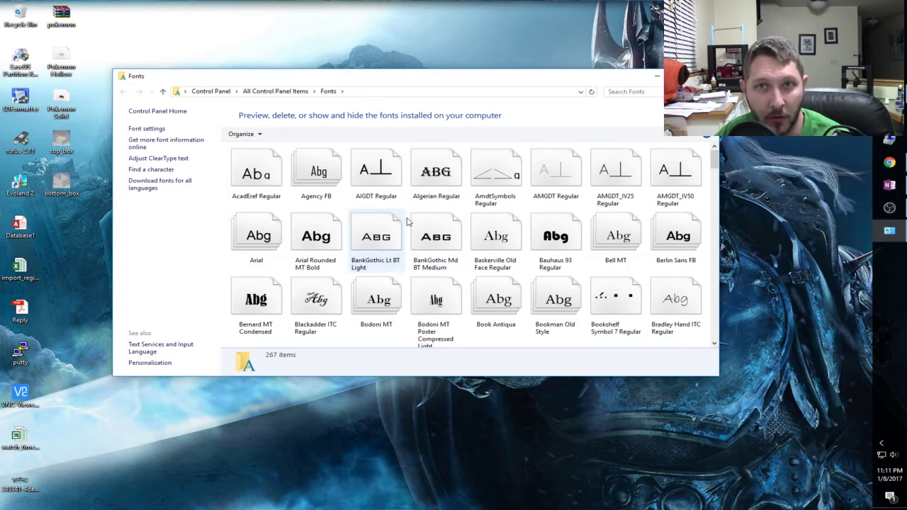
{"action": "left_click", "coordinate": [889, 230]}
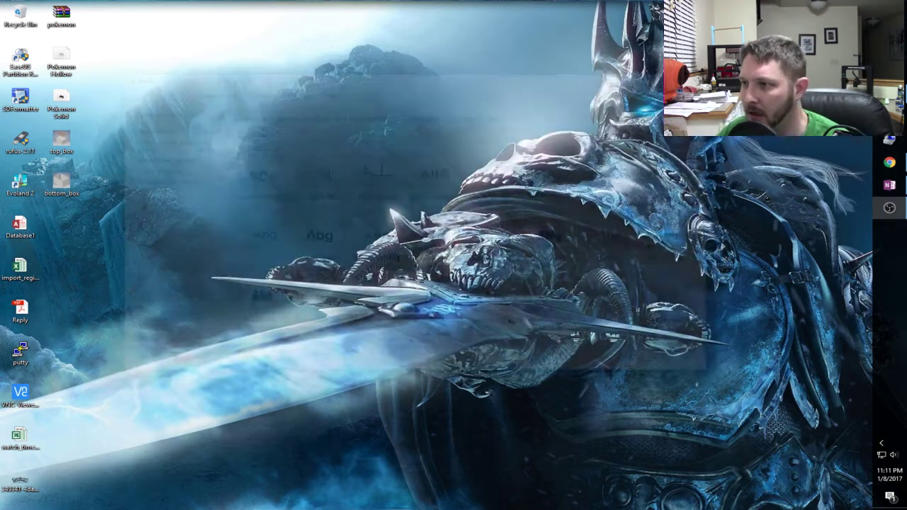
{"action": "left_click", "coordinate": [889, 163]}
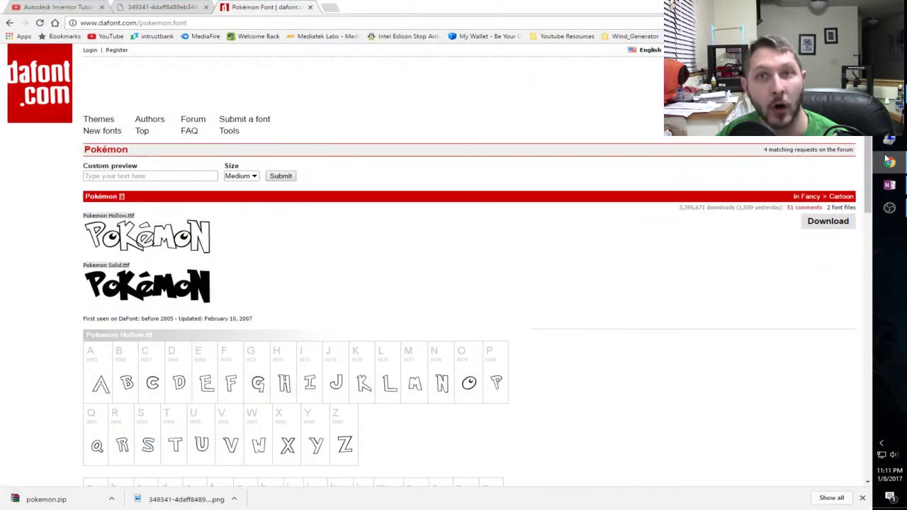
{"action": "left_click", "coordinate": [889, 162]}
Launch Autodesk Inventor and open the recent part top_box.ipt.
{"action": "mouse_move", "coordinate": [397, 464]}
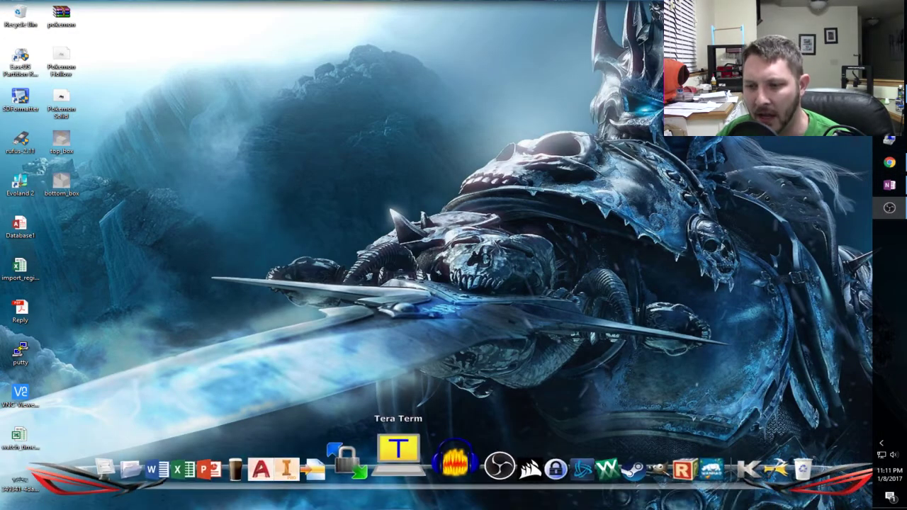
{"action": "left_click", "coordinate": [326, 457]}
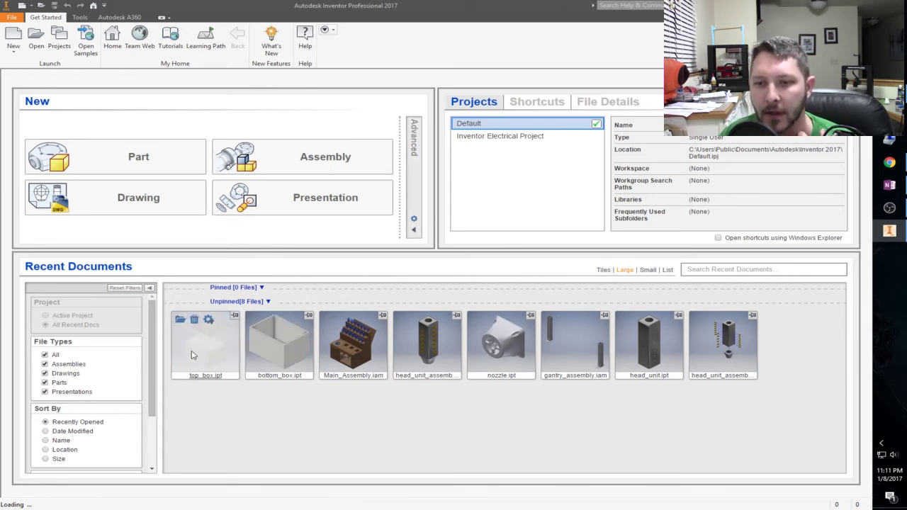
{"action": "left_click", "coordinate": [192, 354]}
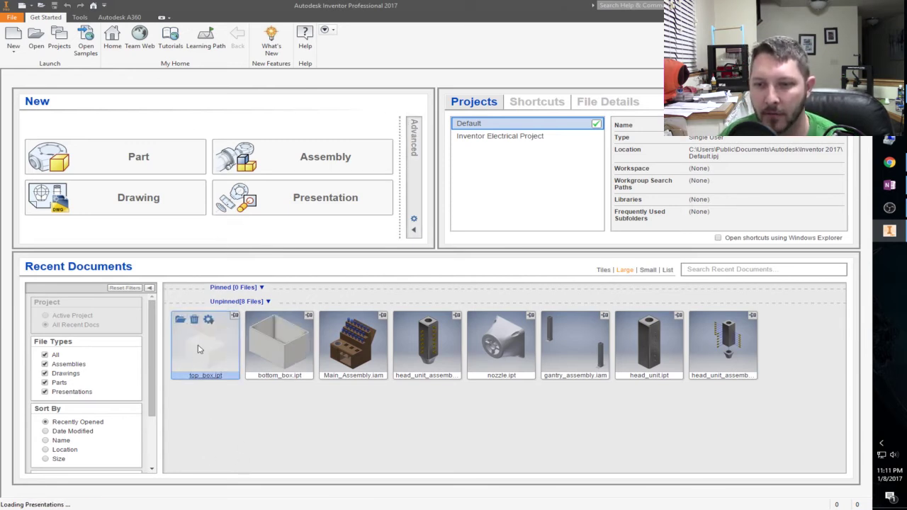
{"action": "double_click", "coordinate": [198, 349]}
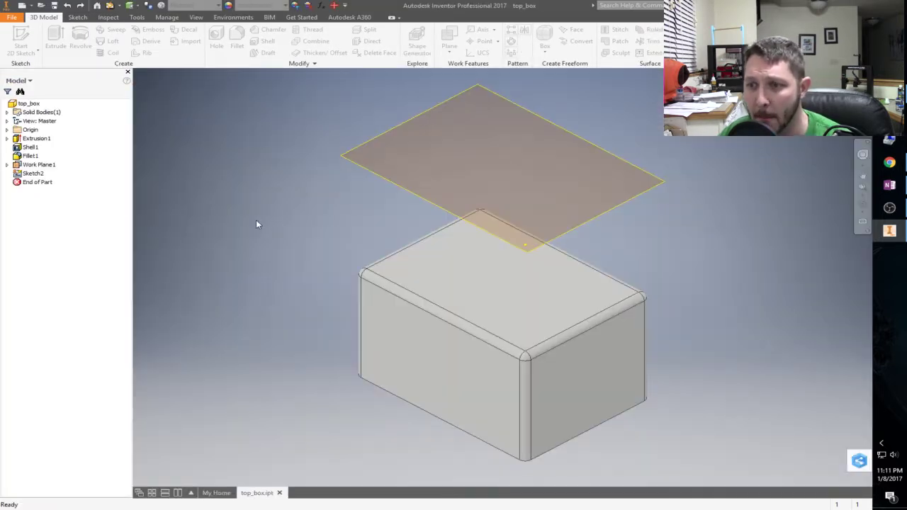
Open Sketch2 on the work plane above the box for editing.
{"action": "double_click", "coordinate": [32, 173]}
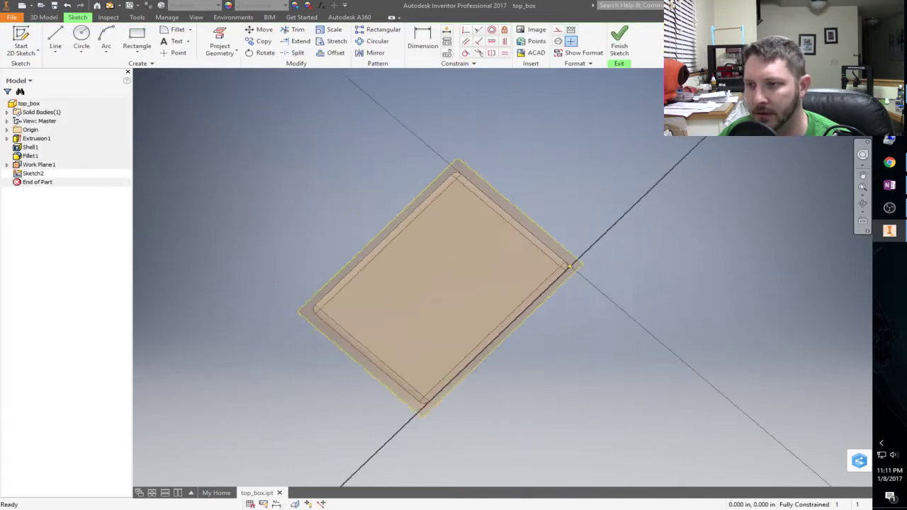
{"action": "scroll", "coordinate": [599, 275], "scroll_direction": "up", "scroll_amount": 3}
{"action": "scroll", "coordinate": [599, 274], "scroll_direction": "down", "scroll_amount": 3}
{"action": "scroll", "coordinate": [604, 273], "scroll_direction": "down", "scroll_amount": 3}
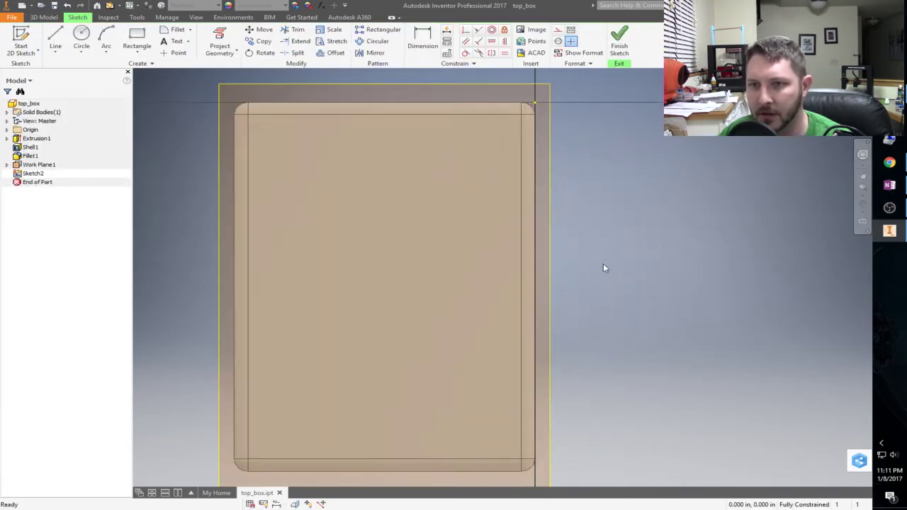
Add a text box across the upper part of the box top and enter "Poke" in the Pokemon Hollow font.
{"action": "left_click", "coordinate": [175, 41]}
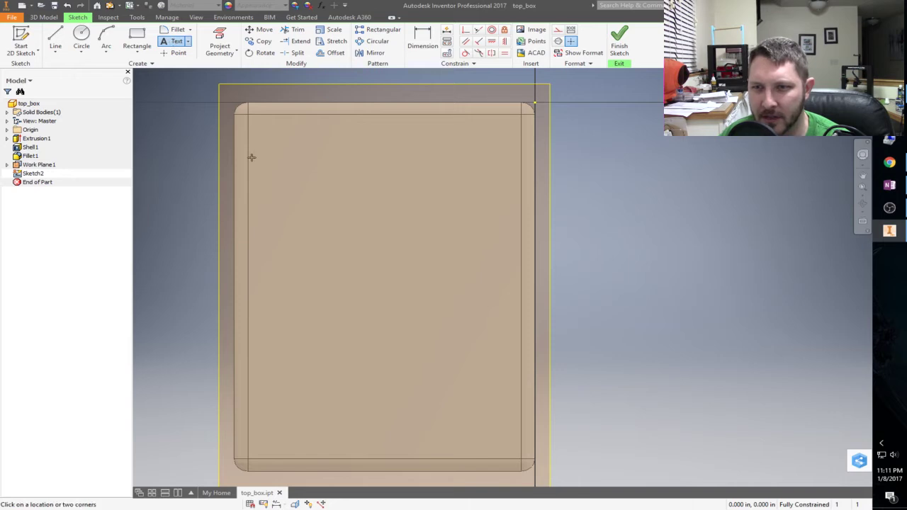
{"action": "mouse_move", "coordinate": [250, 137]}
{"action": "left_mouse_down"}
{"action": "mouse_move", "coordinate": [340, 184]}
{"action": "mouse_move", "coordinate": [524, 208]}
{"action": "mouse_move", "coordinate": [514, 203]}
{"action": "left_mouse_up"}
{"action": "left_click", "coordinate": [405, 239]}
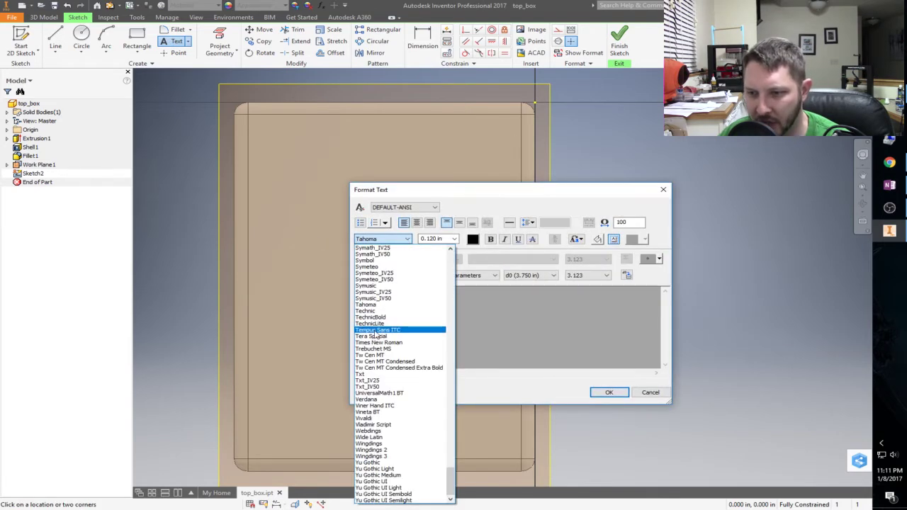
{"action": "key", "text": "p"}
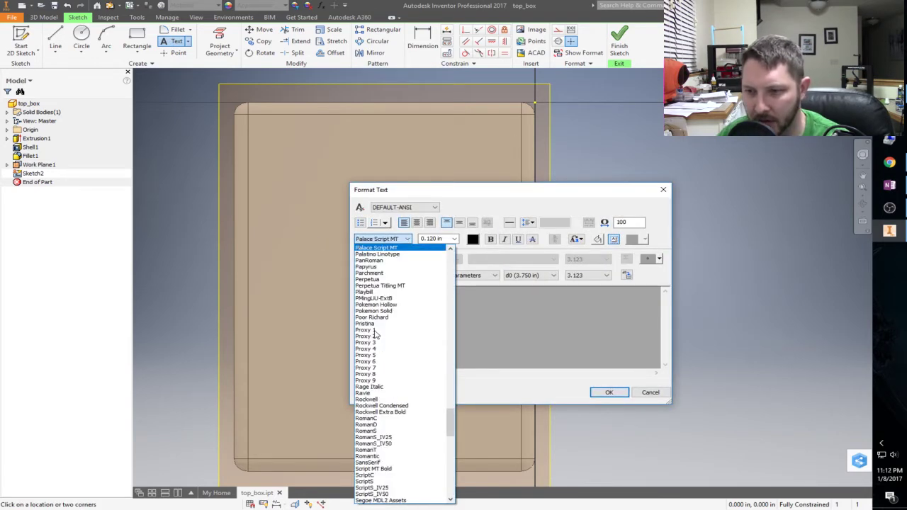
{"action": "left_click", "coordinate": [407, 305]}
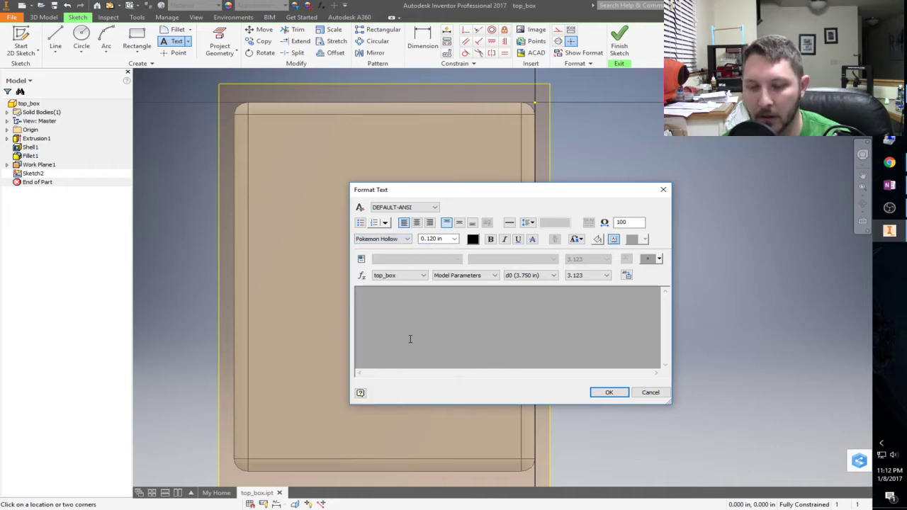
{"action": "left_click", "coordinate": [409, 338]}
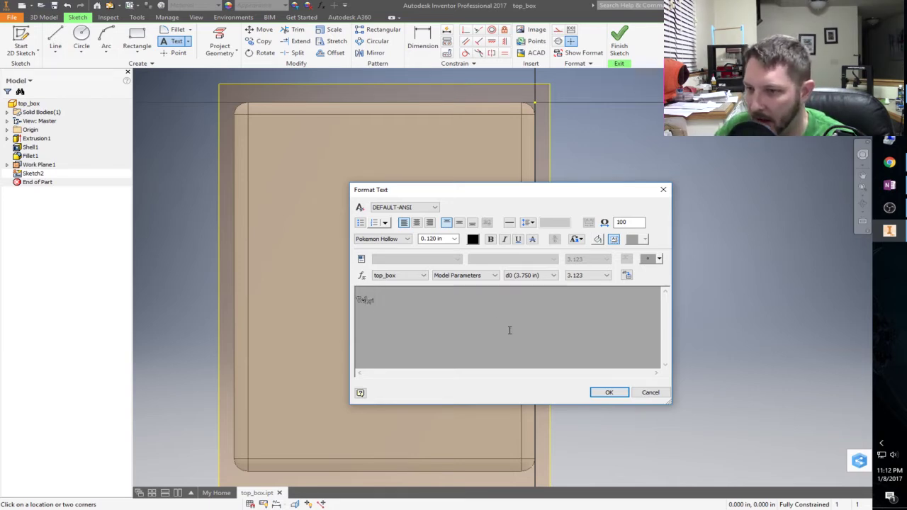
Set the height of the "Poke" text to 0.5 in and apply the text to the sketch.
{"action": "left_click_drag", "start_coordinate": [425, 296], "coordinate": [280, 296]}
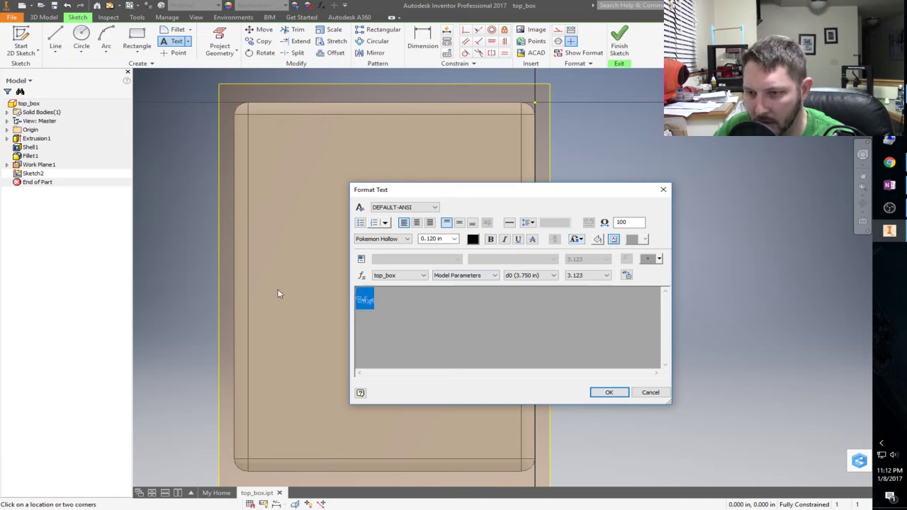
{"action": "left_click", "coordinate": [454, 239]}
{"action": "left_click", "coordinate": [428, 261]}
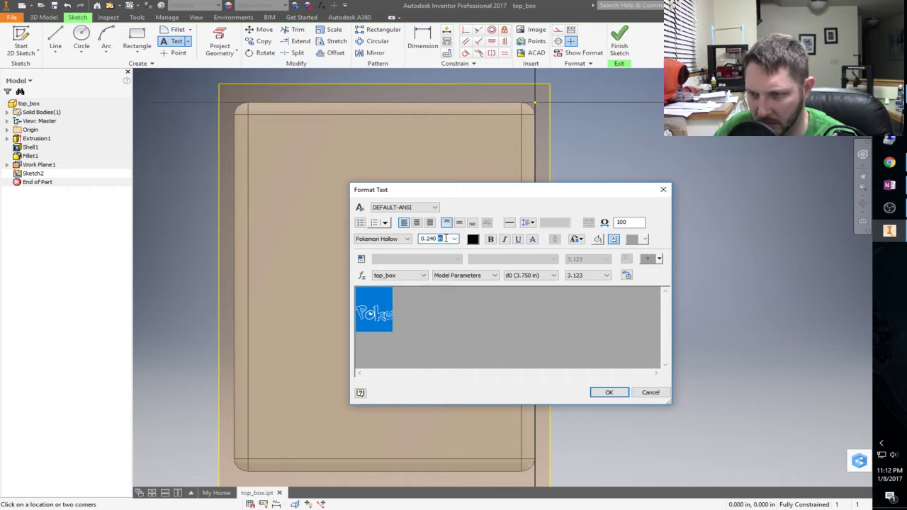
{"action": "left_click_drag", "start_coordinate": [445, 238], "coordinate": [397, 240]}
{"action": "type", "text": ".5"}
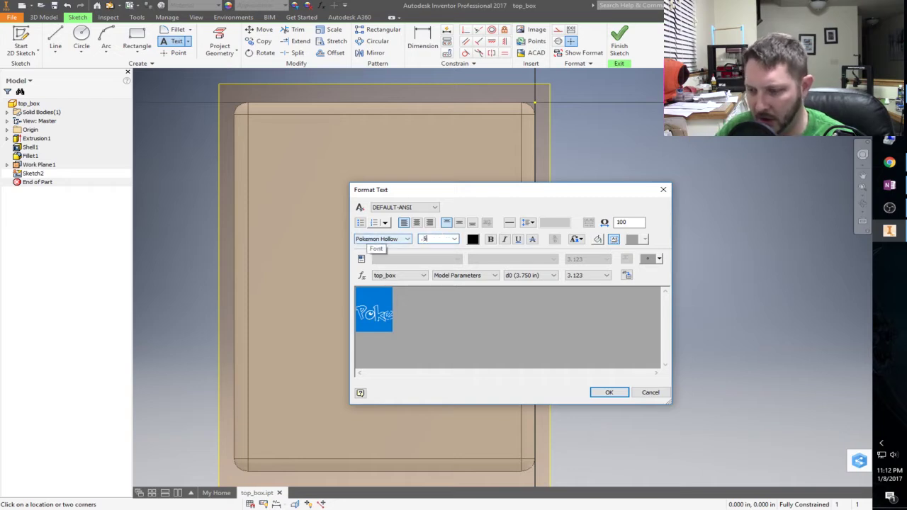
{"action": "key", "text": "Return"}
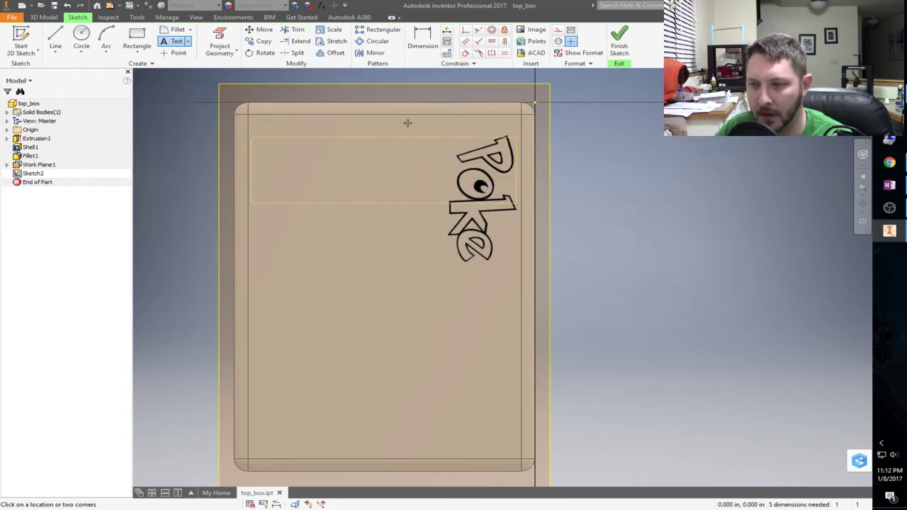
Open the placed "Poke" text for editing and check its letter-case options.
{"action": "double_click", "coordinate": [486, 167]}
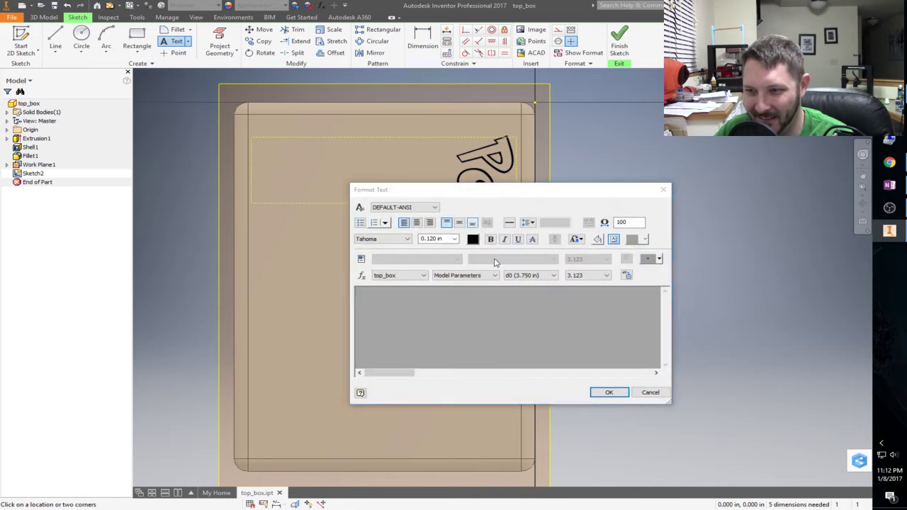
{"action": "left_click", "coordinate": [650, 392]}
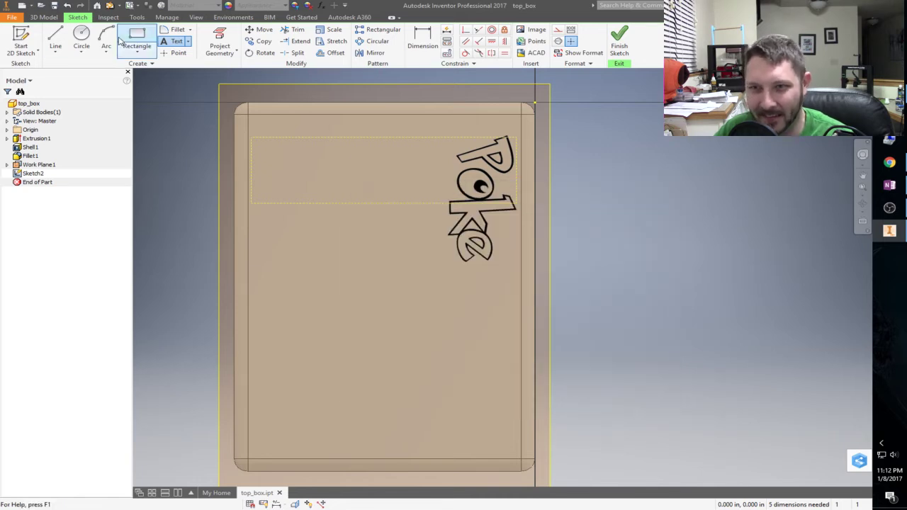
{"action": "double_click", "coordinate": [487, 187]}
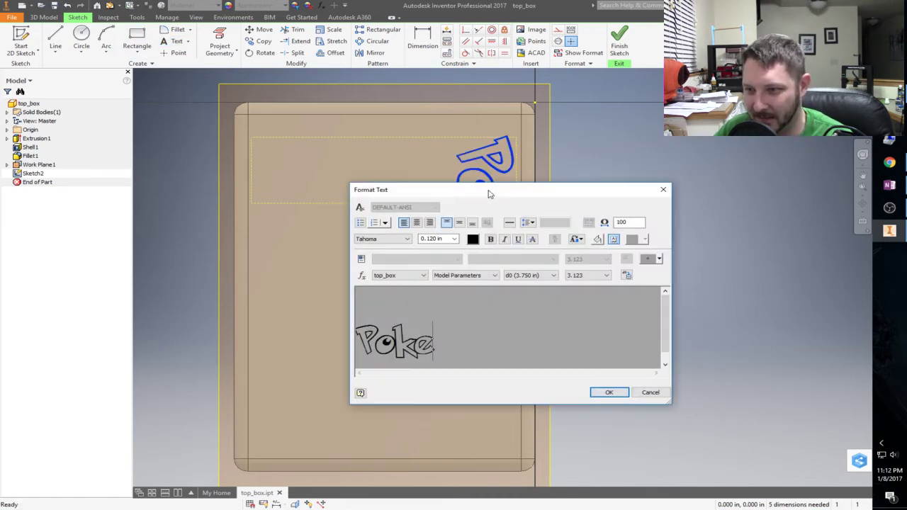
{"action": "left_click_drag", "start_coordinate": [439, 312], "coordinate": [309, 335]}
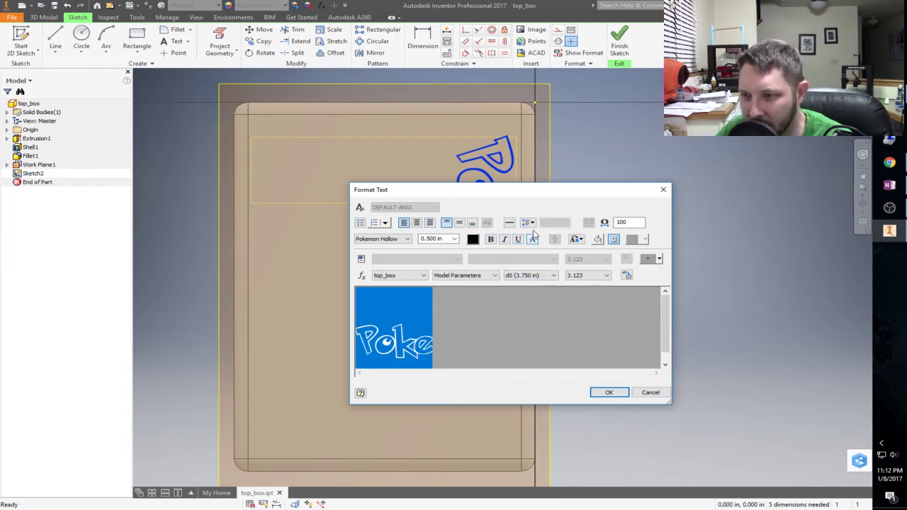
{"action": "left_click", "coordinate": [580, 240]}
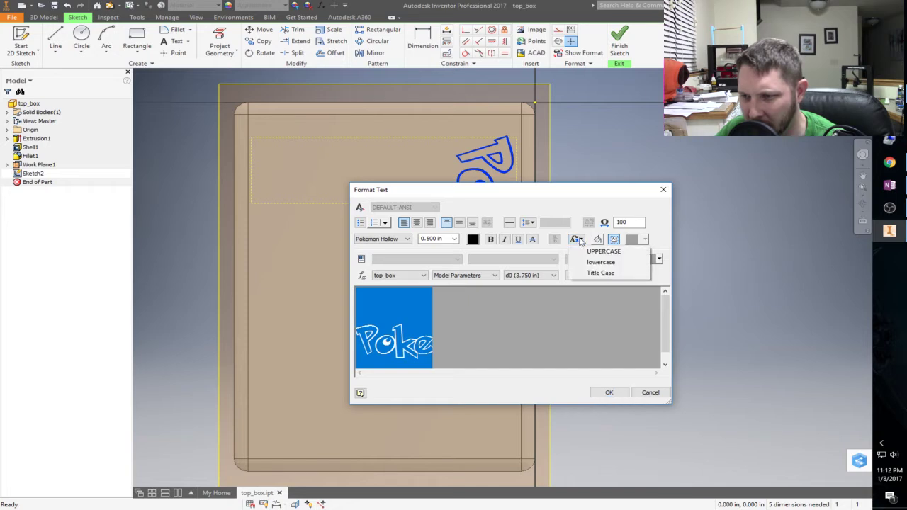
{"action": "left_click", "coordinate": [590, 194]}
{"action": "left_click", "coordinate": [447, 363]}
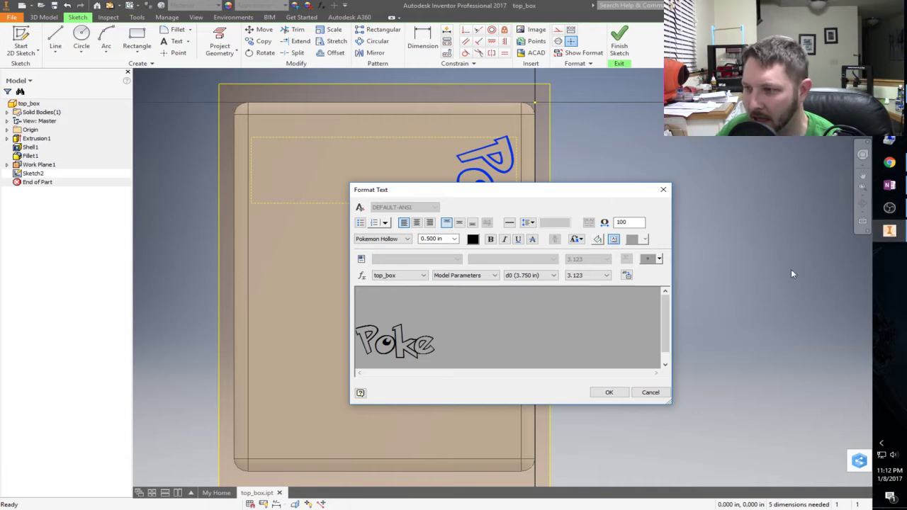
Switch to Chrome and examine the Pokémon font's character map on dafont for the accented e.
{"action": "left_click", "coordinate": [888, 162]}
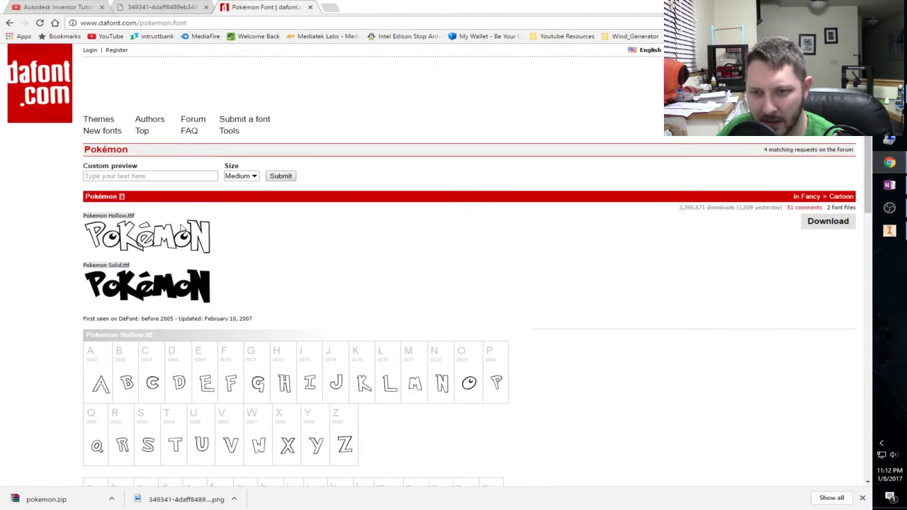
{"action": "scroll", "coordinate": [367, 270], "scroll_direction": "down", "scroll_amount": 5}
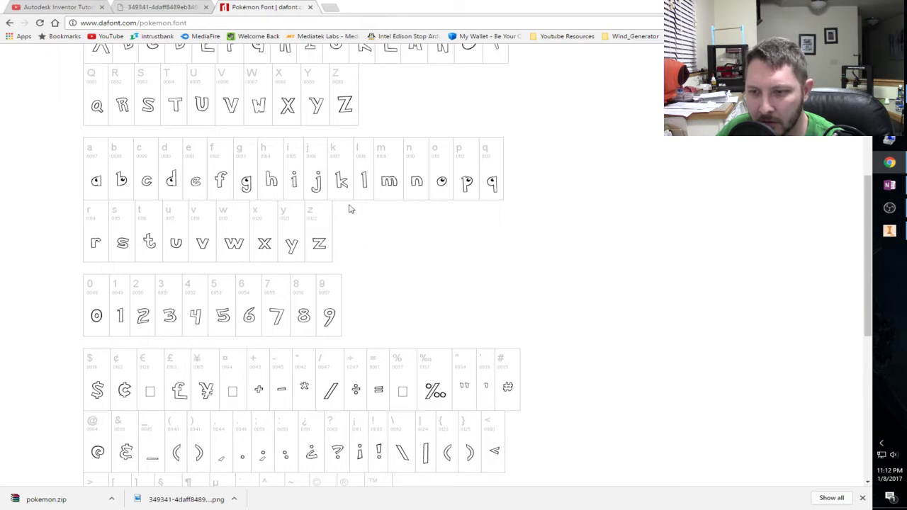
{"action": "scroll", "coordinate": [348, 208], "scroll_direction": "down", "scroll_amount": 5}
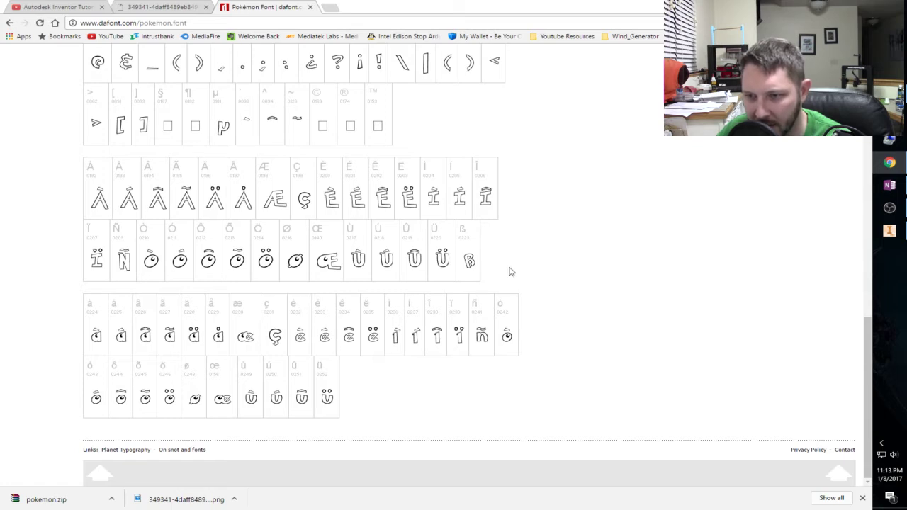
{"action": "scroll", "coordinate": [587, 253], "scroll_direction": "up", "scroll_amount": 15}
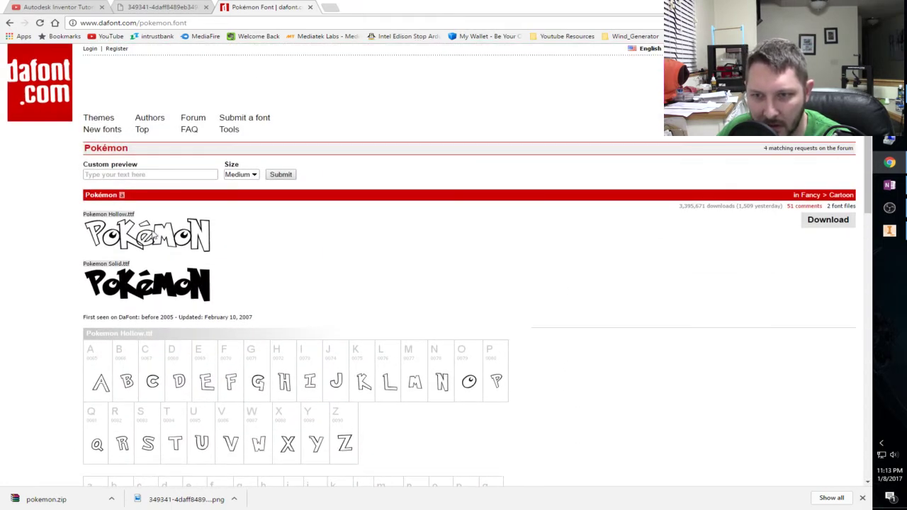
{"action": "scroll", "coordinate": [385, 257], "scroll_direction": "down", "scroll_amount": 15}
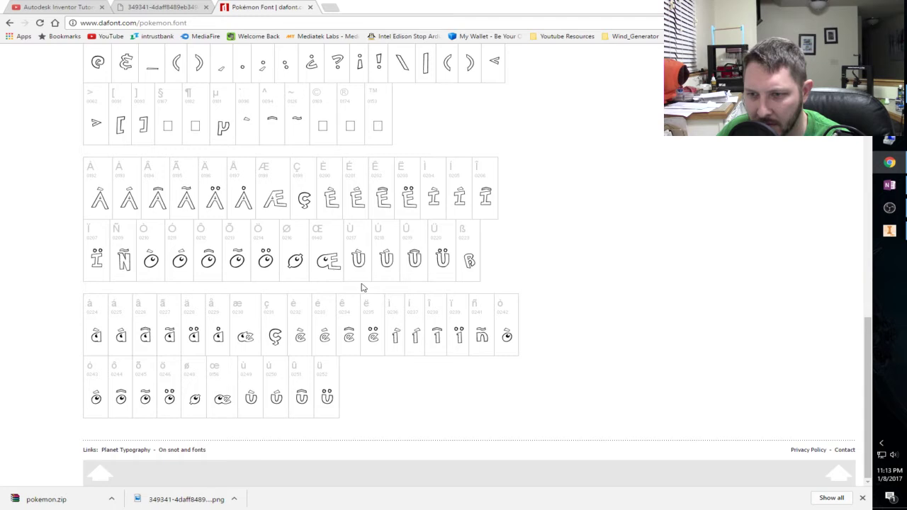
{"action": "scroll", "coordinate": [320, 326], "scroll_direction": "up", "scroll_amount": 1, "text": "ctrl"}
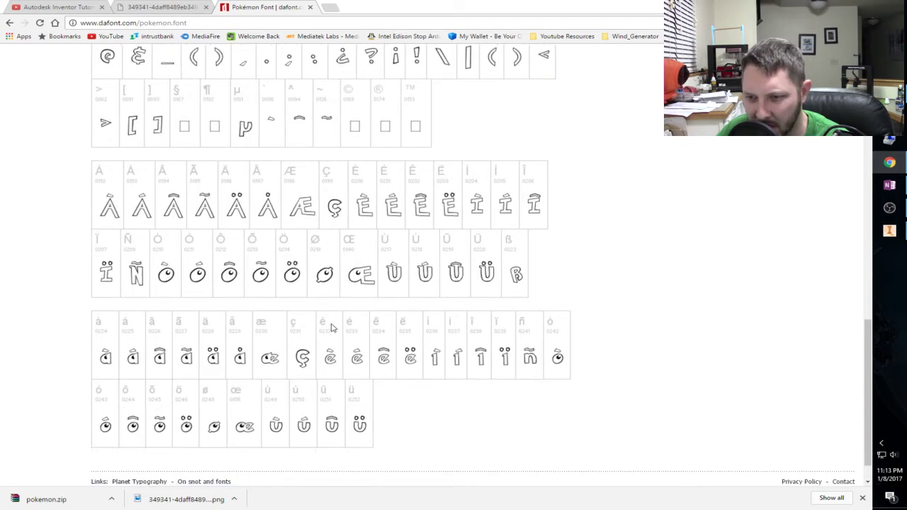
{"action": "scroll", "coordinate": [337, 319], "scroll_direction": "down", "scroll_amount": 2}
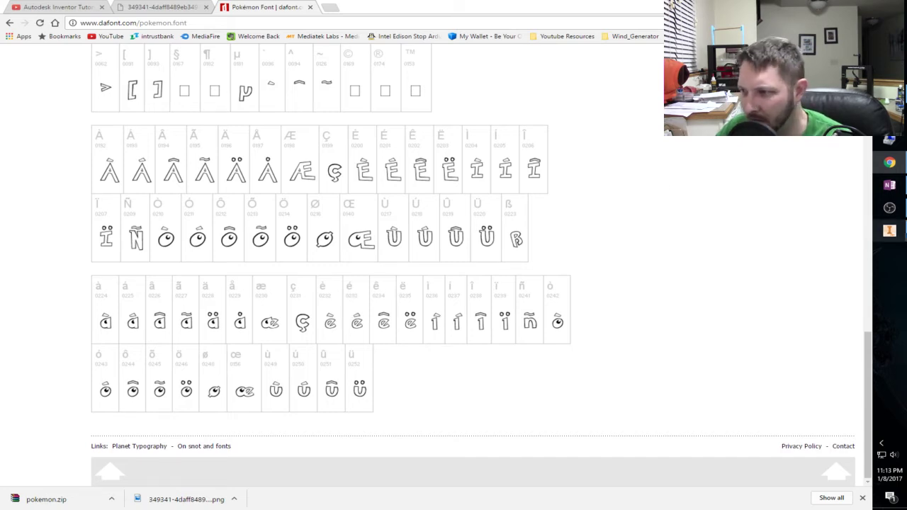
Switch back to Inventor and replace the final "e" of the text with "é" so it reads "Poké".
{"action": "left_click", "coordinate": [889, 230]}
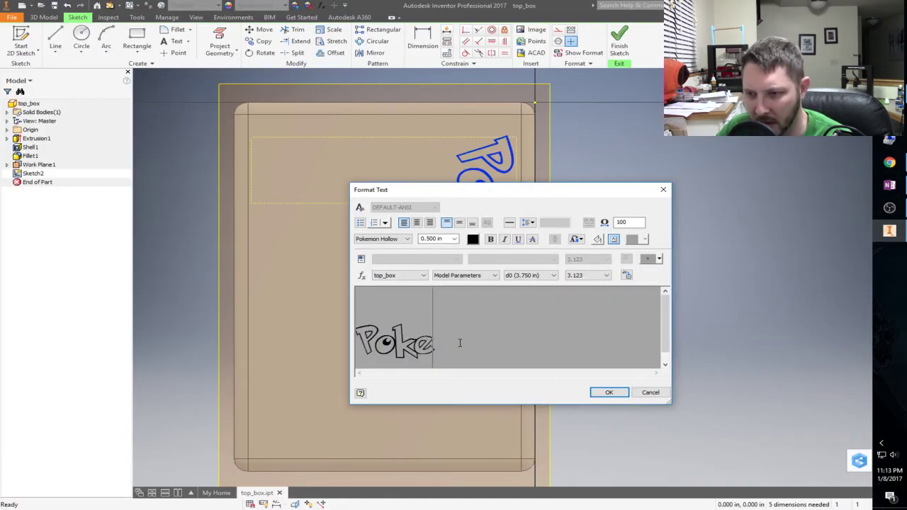
{"action": "key", "text": "BackSpace"}
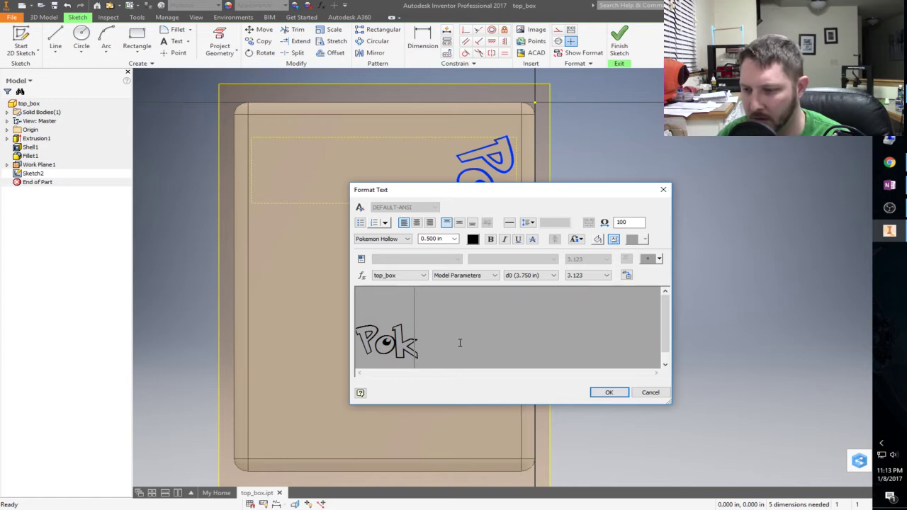
{"action": "type", "text": "é"}
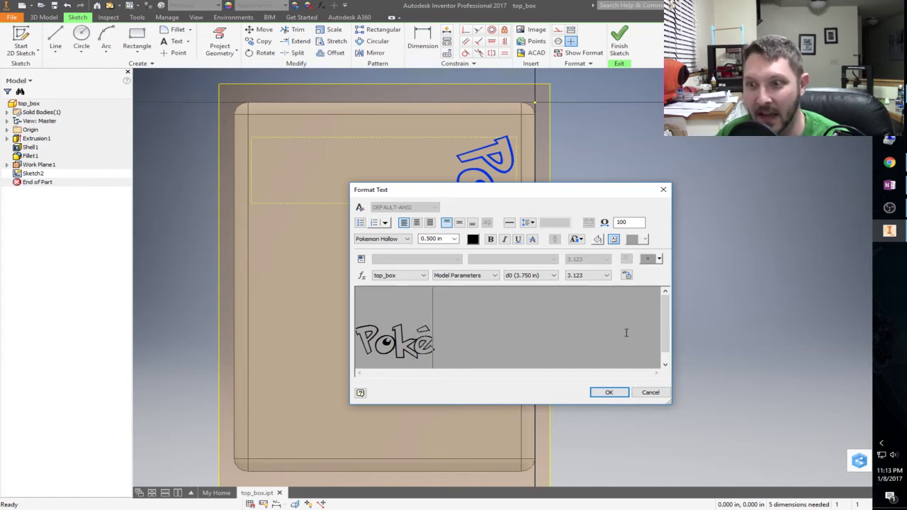
Switch to Chrome to compare the text with the Pokémon font sample on dafont, and return to Inventor.
{"action": "key", "text": "alt+Tab"}
{"action": "scroll", "coordinate": [522, 273], "scroll_direction": "up", "scroll_amount": 16}
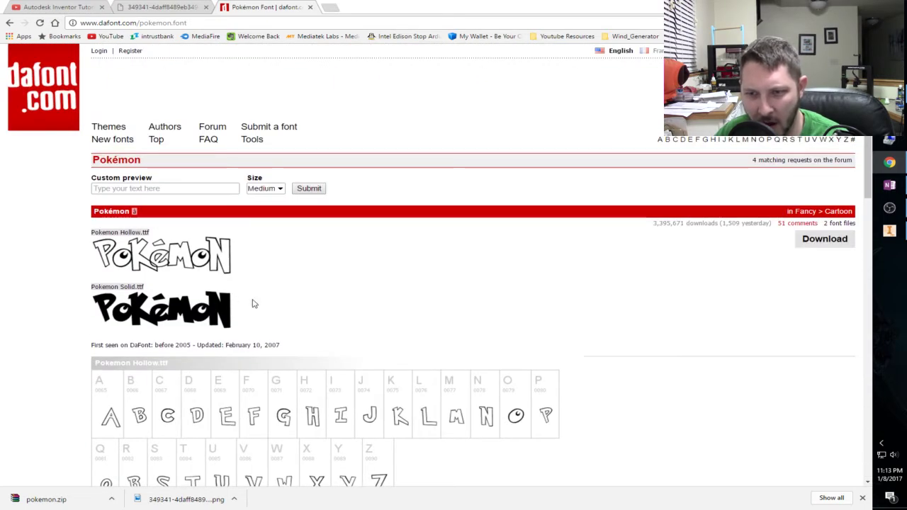
{"action": "key", "text": "alt+Tab"}
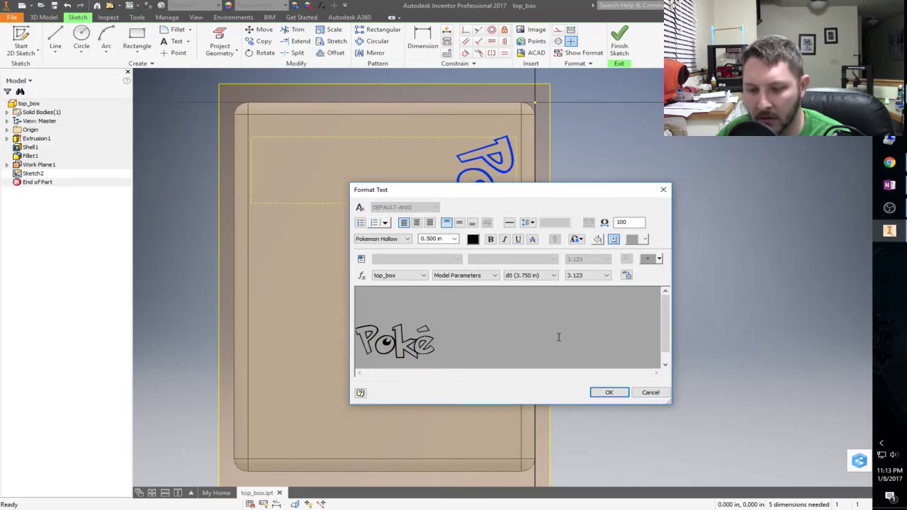
Try to append "mon" to "Poké" in the text, and delete the added letters.
{"action": "type", "text": "mo"}
{"action": "key", "text": "BackSpace"}
{"action": "key", "text": "BackSpace"}
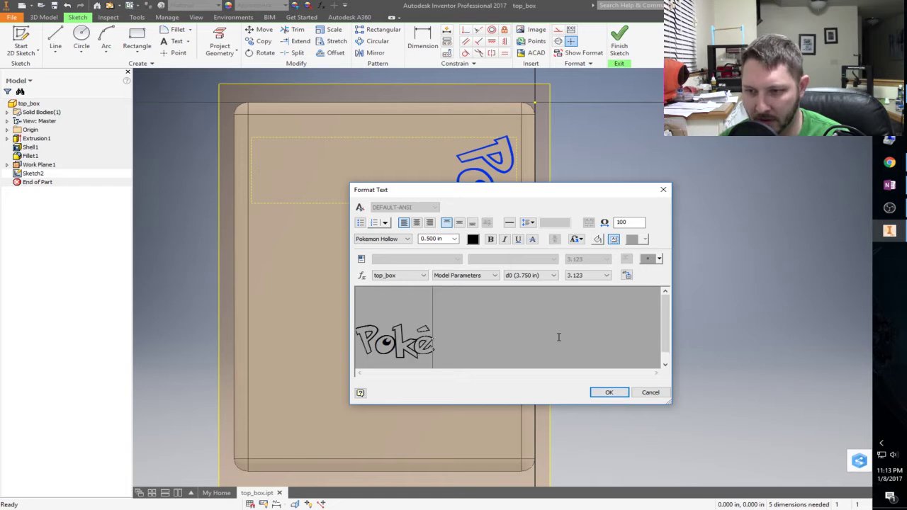
{"action": "type", "text": "mo"}
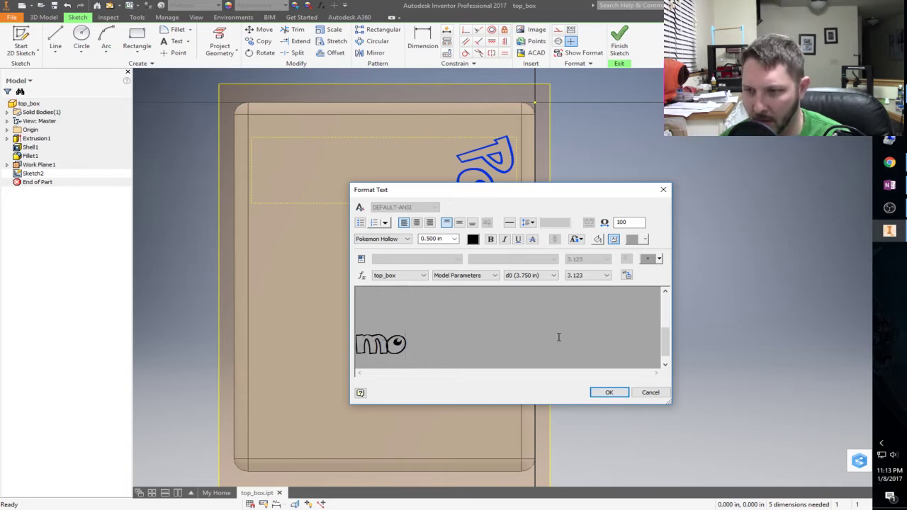
{"action": "key", "text": "BackSpace"}
{"action": "key", "text": "BackSpace"}
{"action": "type", "text": "mon"}
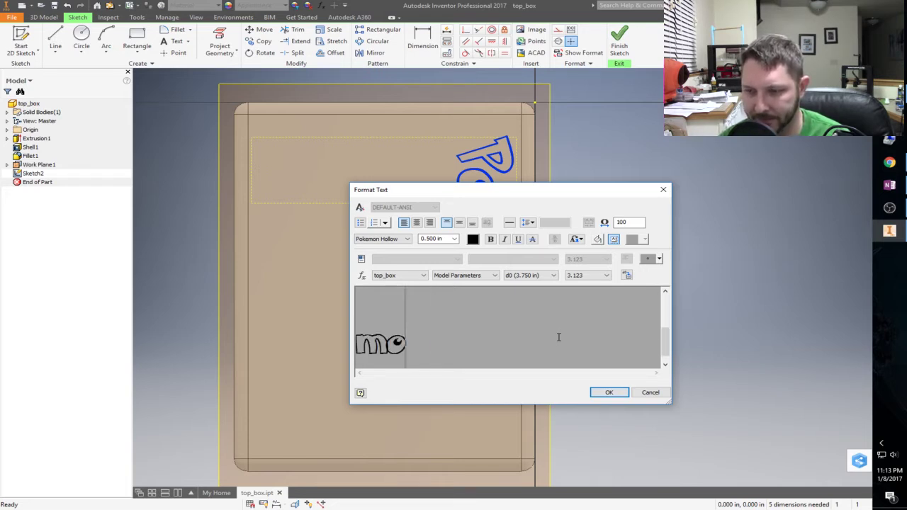
{"action": "left_click_drag", "start_coordinate": [456, 348], "coordinate": [276, 352]}
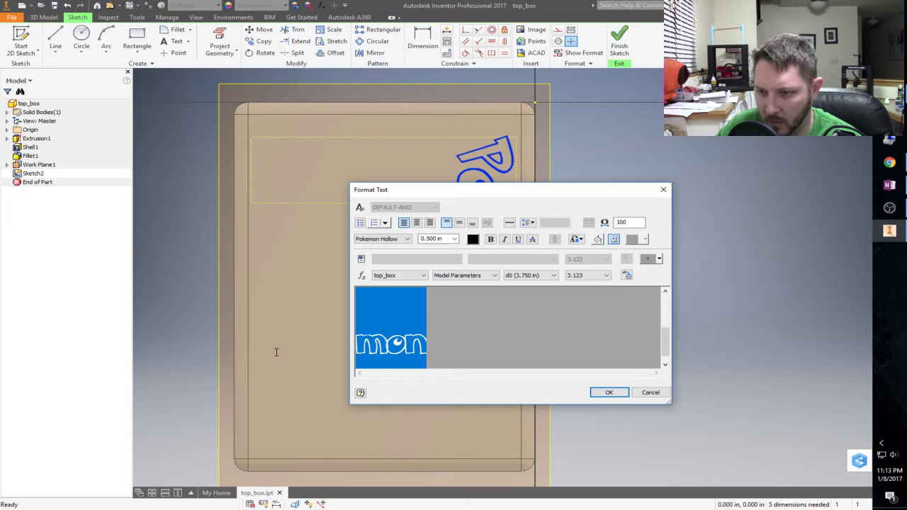
{"action": "left_click", "coordinate": [496, 330]}
{"action": "key", "text": "BackSpace"}
{"action": "key", "text": "BackSpace"}
{"action": "key", "text": "BackSpace"}
Try the unaccented ending "emon" after "Pok", and restore the ending "é".
{"action": "left_click_drag", "start_coordinate": [485, 341], "coordinate": [341, 304]}
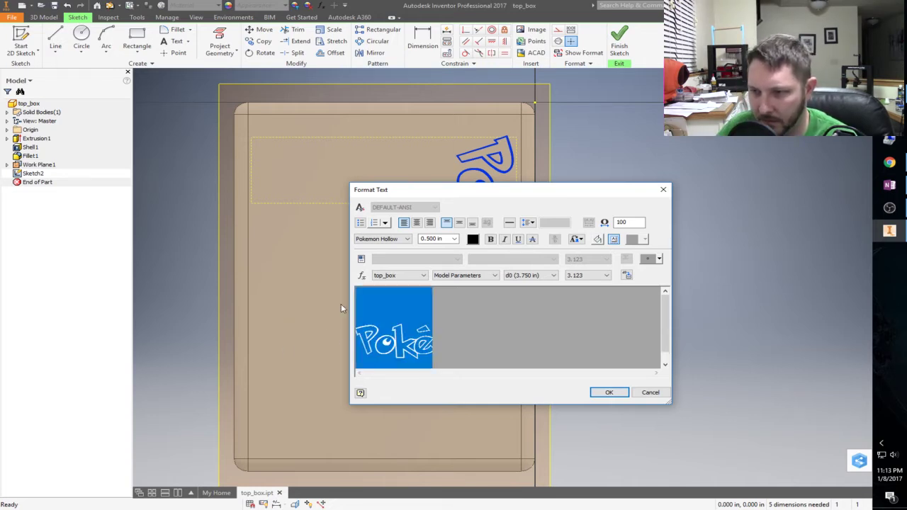
{"action": "left_click", "coordinate": [432, 345]}
{"action": "left_click", "coordinate": [394, 336]}
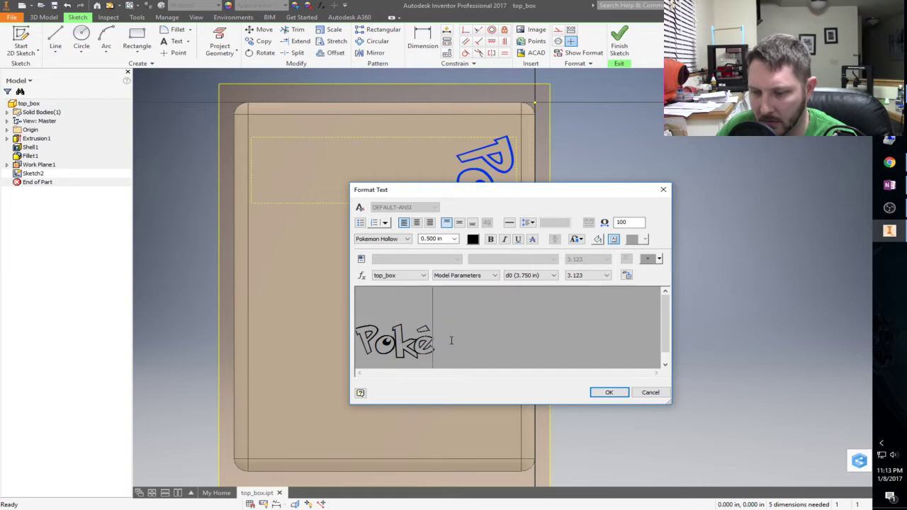
{"action": "key", "text": "BackSpace"}
{"action": "type", "text": "emon"}
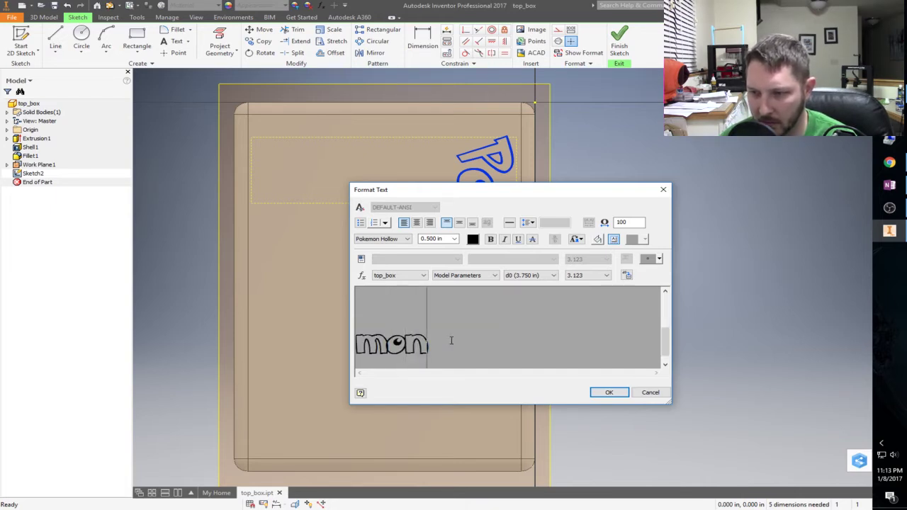
{"action": "key", "text": "BackSpace"}
{"action": "key", "text": "BackSpace"}
{"action": "key", "text": "BackSpace"}
{"action": "key", "text": "BackSpace"}
{"action": "type", "text": "é"}
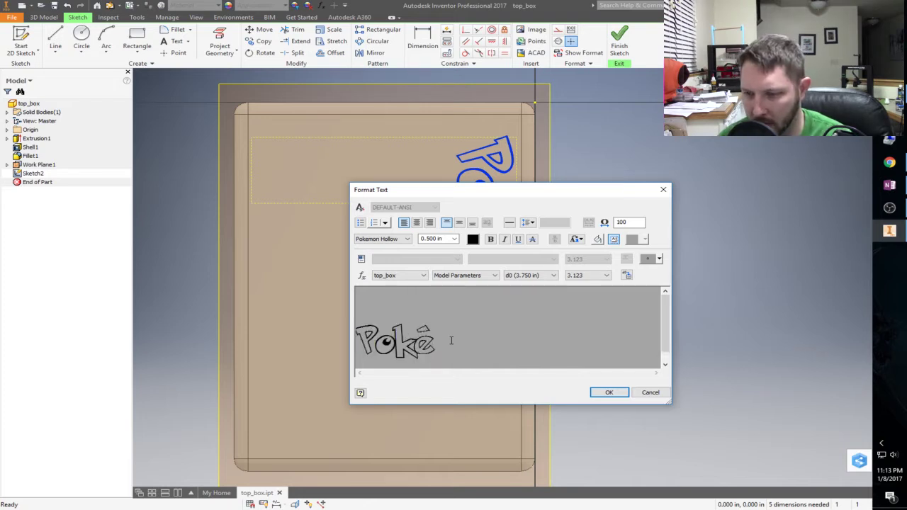
Append "mon" to the text so it reads "Pokémon" and apply it to the sketch.
{"action": "type", "text": "mon"}
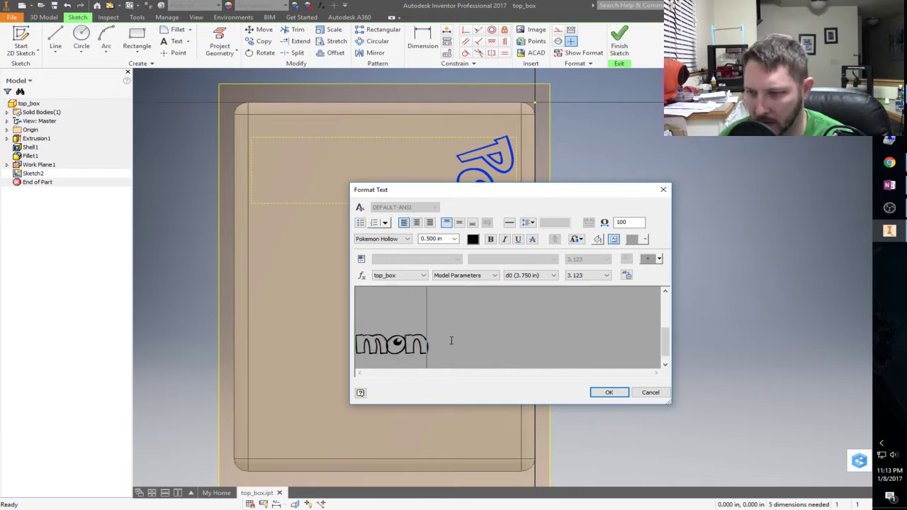
{"action": "left_click", "coordinate": [607, 394]}
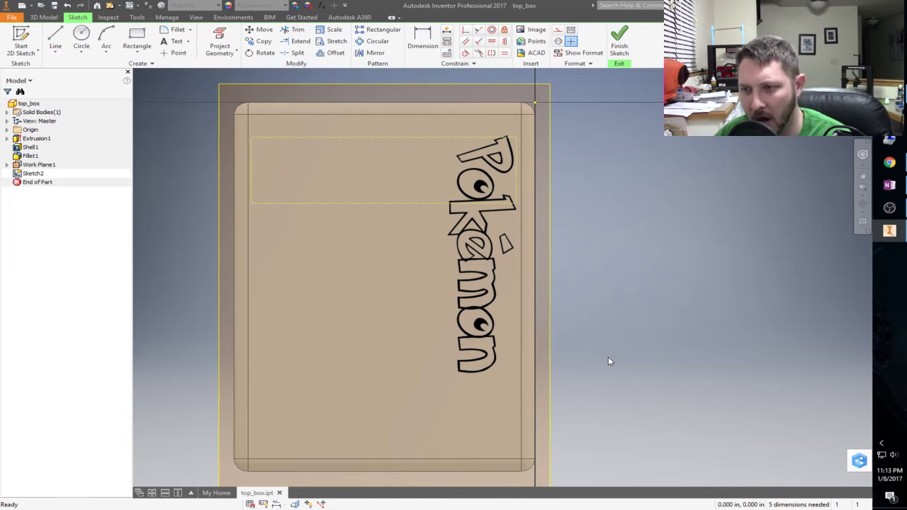
{"action": "left_click", "coordinate": [483, 173]}
{"action": "key", "text": "Escape"}
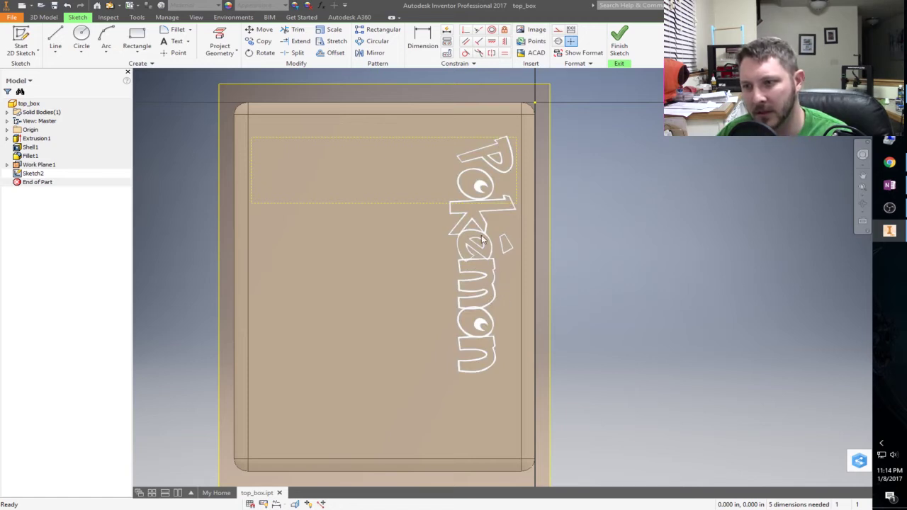
{"action": "scroll", "coordinate": [585, 256], "scroll_direction": "down", "scroll_amount": 3}
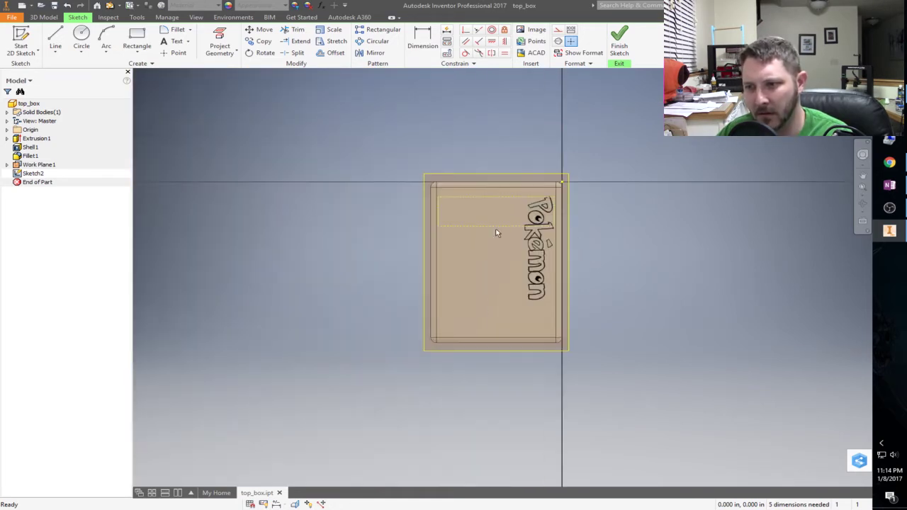
{"action": "scroll", "coordinate": [549, 262], "scroll_direction": "up", "scroll_amount": 3}
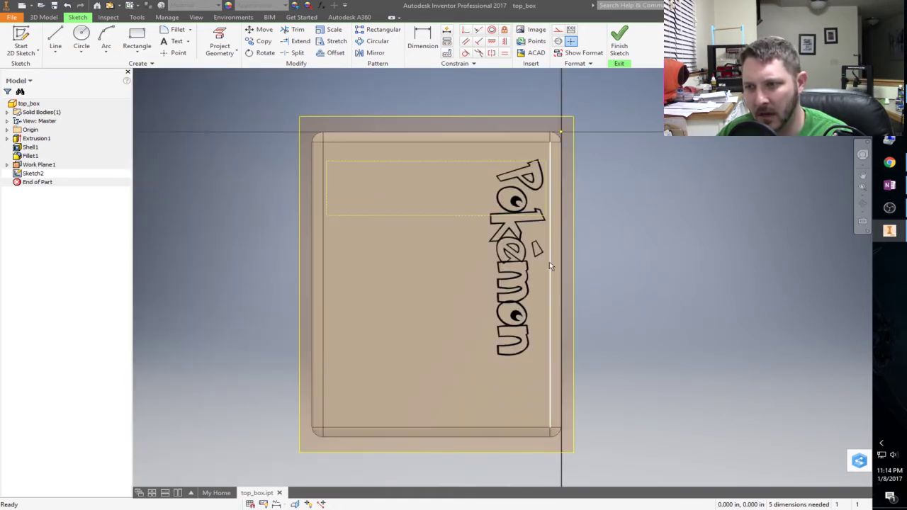
{"action": "double_click", "coordinate": [513, 261]}
{"action": "left_click_drag", "start_coordinate": [529, 310], "coordinate": [359, 313]}
{"action": "left_click", "coordinate": [544, 318]}
{"action": "left_click", "coordinate": [658, 395]}
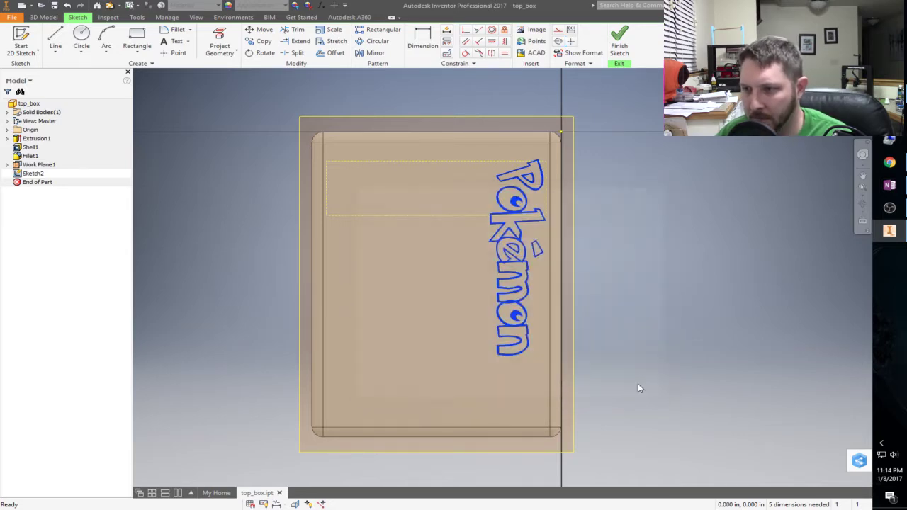
Move the Pokémon text along the box's long side toward its middle and slightly inward from the edge.
{"action": "left_click", "coordinate": [259, 30]}
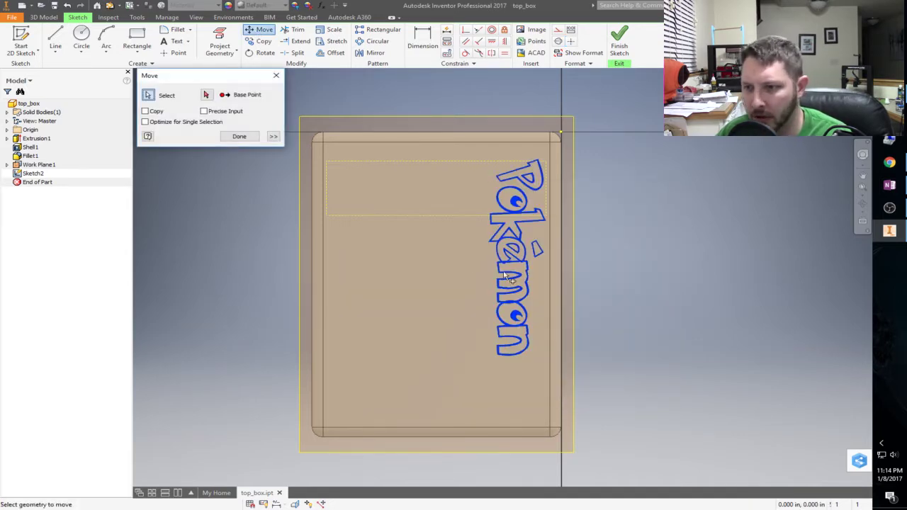
{"action": "left_click", "coordinate": [511, 235]}
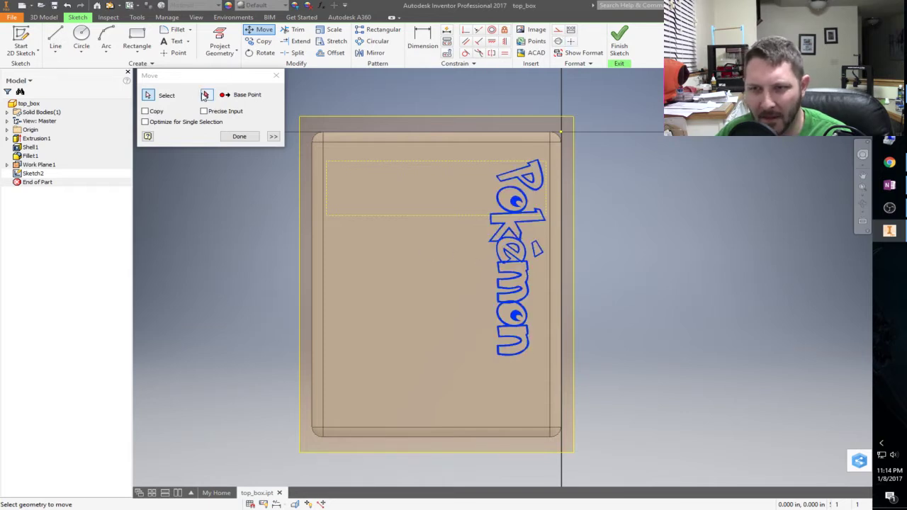
{"action": "left_click", "coordinate": [507, 320]}
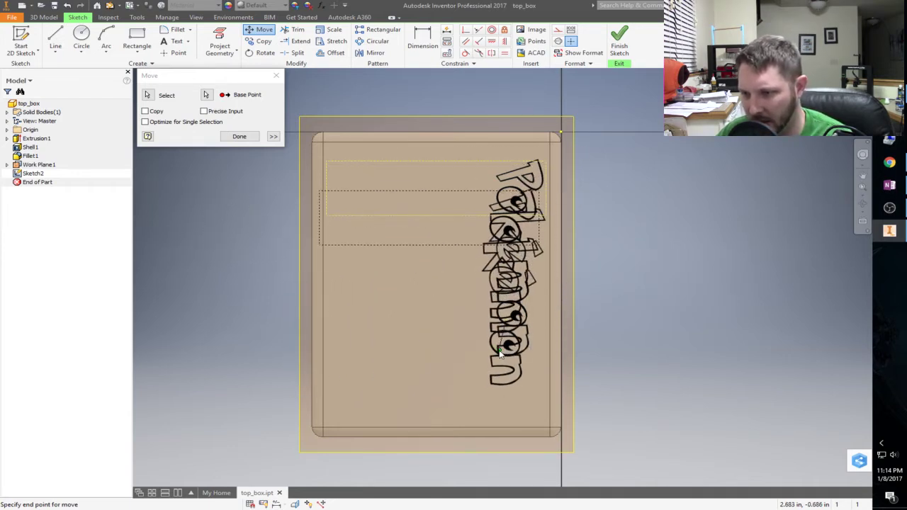
{"action": "left_click", "coordinate": [501, 358]}
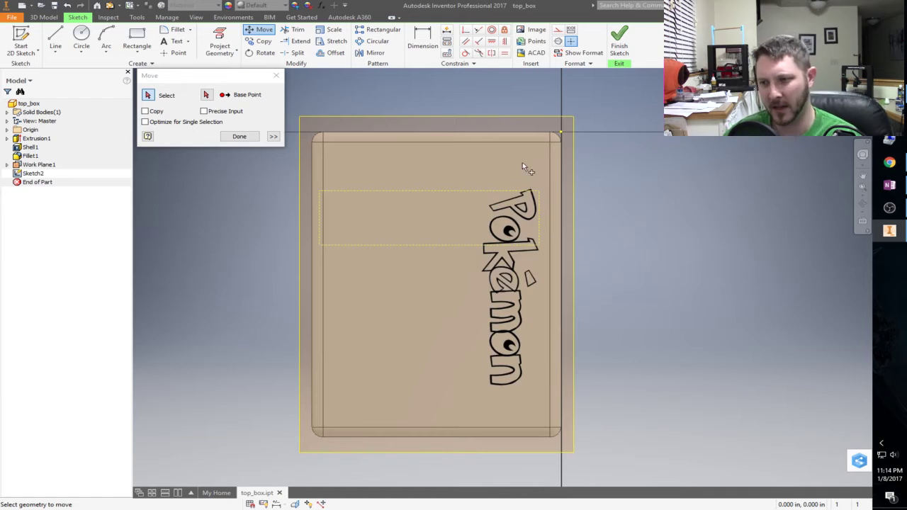
Shift the Pokémon text slightly back along the long side to centre it on the box, and finish the sketch.
{"action": "left_click", "coordinate": [518, 311]}
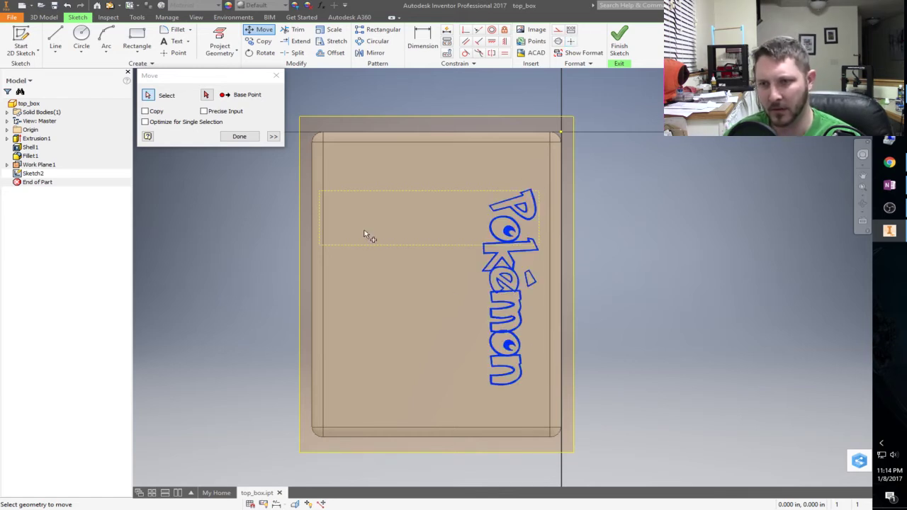
{"action": "left_click", "coordinate": [206, 94]}
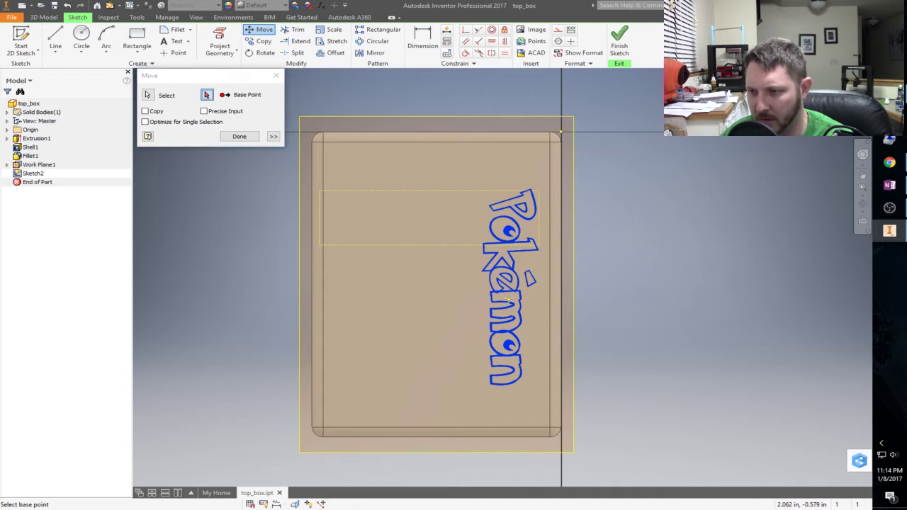
{"action": "left_click", "coordinate": [514, 295]}
{"action": "left_click", "coordinate": [513, 296]}
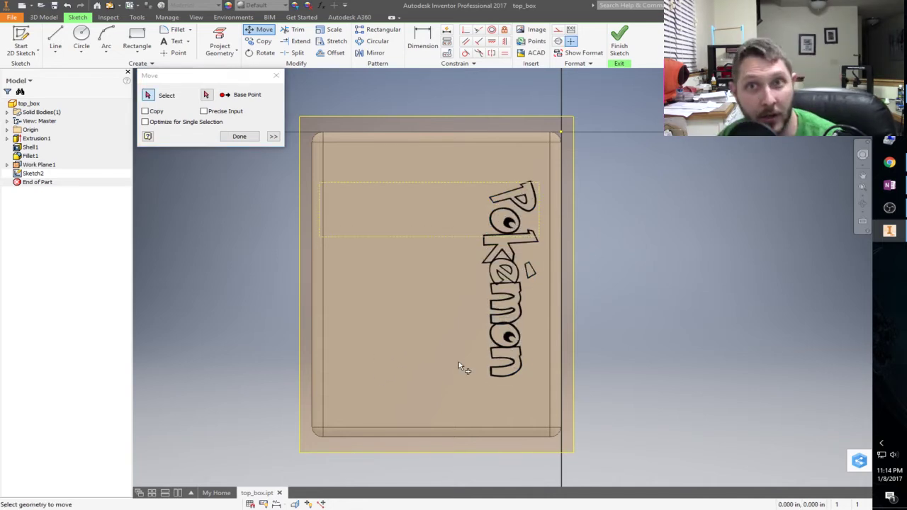
{"action": "left_click", "coordinate": [239, 136]}
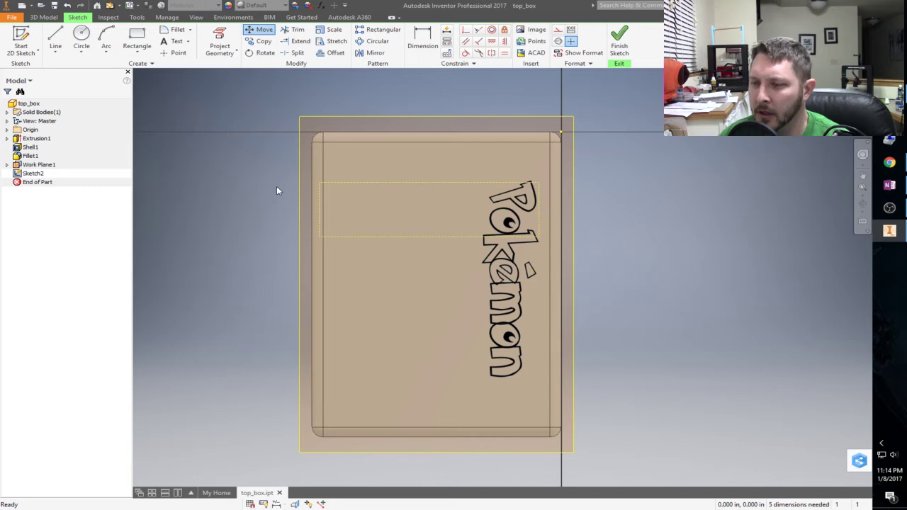
{"action": "left_click", "coordinate": [624, 47]}
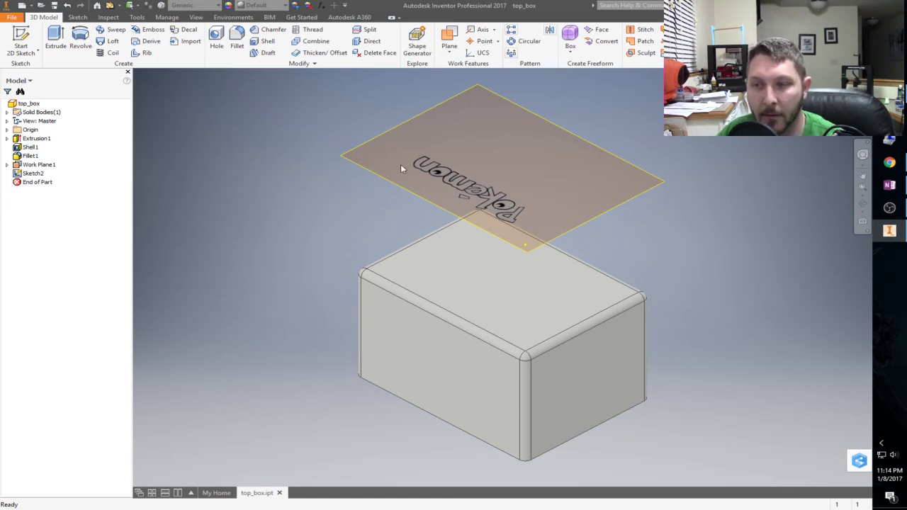
Try embossing the hollow Pokémon text from the face at 0.1 in depth, wrapped to the box's top face.
{"action": "left_click", "coordinate": [154, 30]}
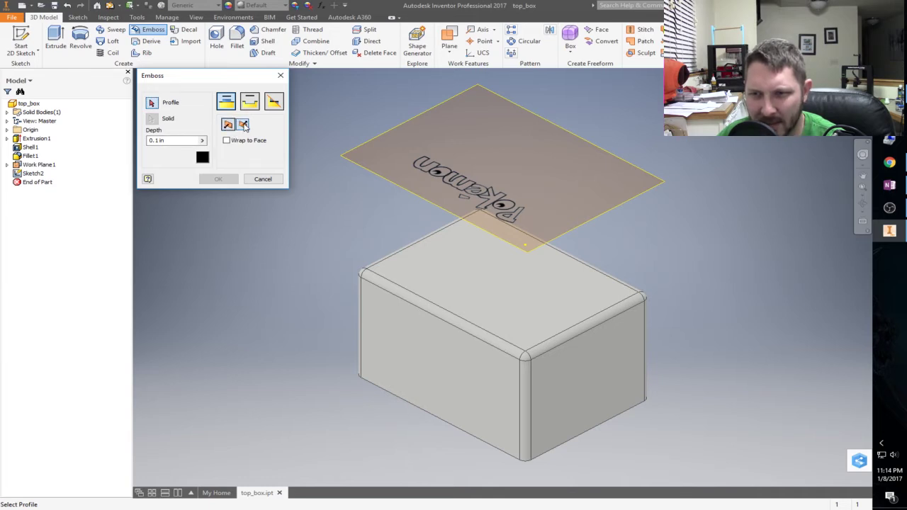
{"action": "left_click", "coordinate": [257, 141]}
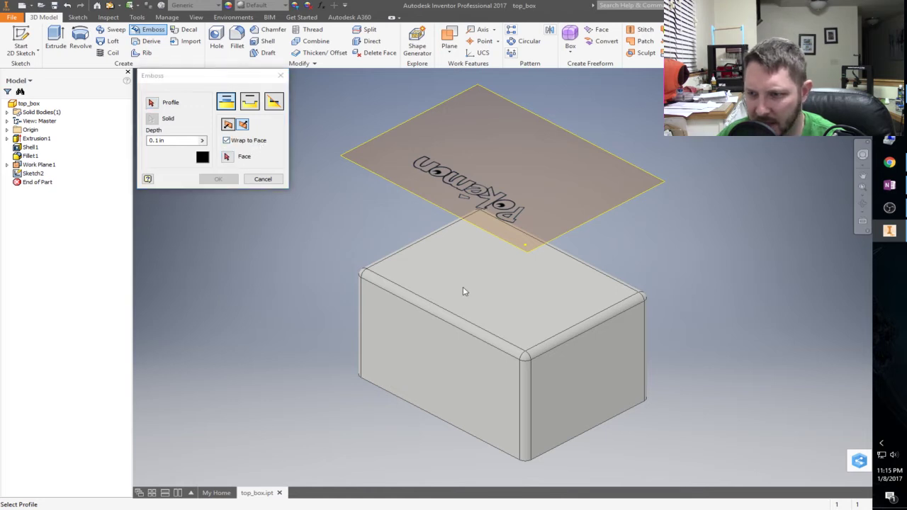
{"action": "left_click", "coordinate": [227, 156]}
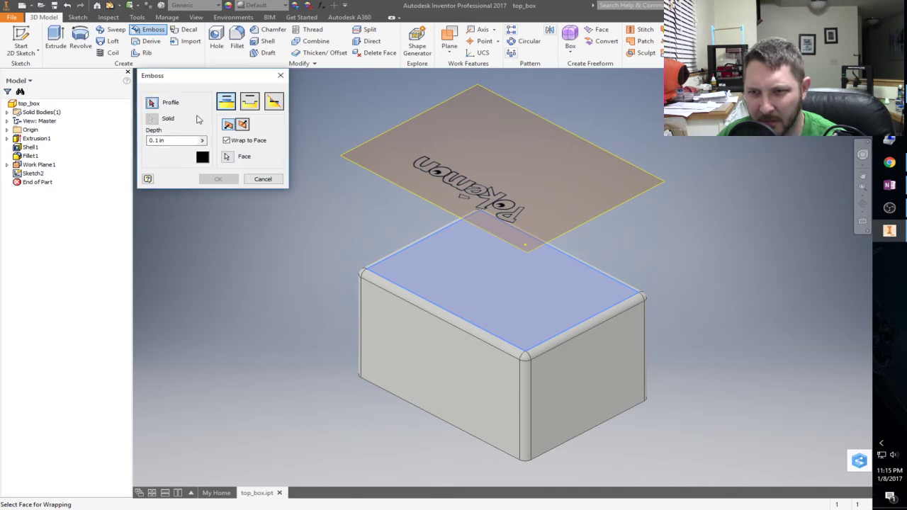
{"action": "left_click", "coordinate": [152, 103]}
{"action": "left_click", "coordinate": [467, 181]}
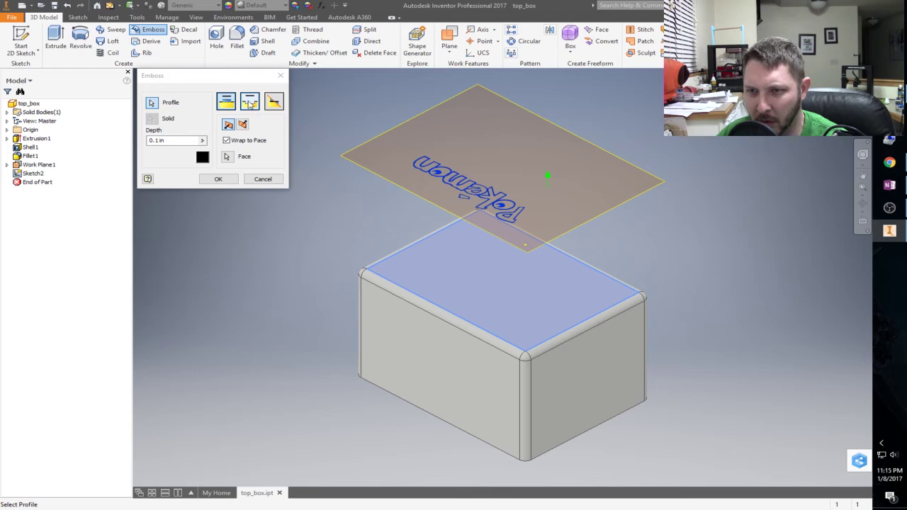
{"action": "left_click", "coordinate": [226, 103]}
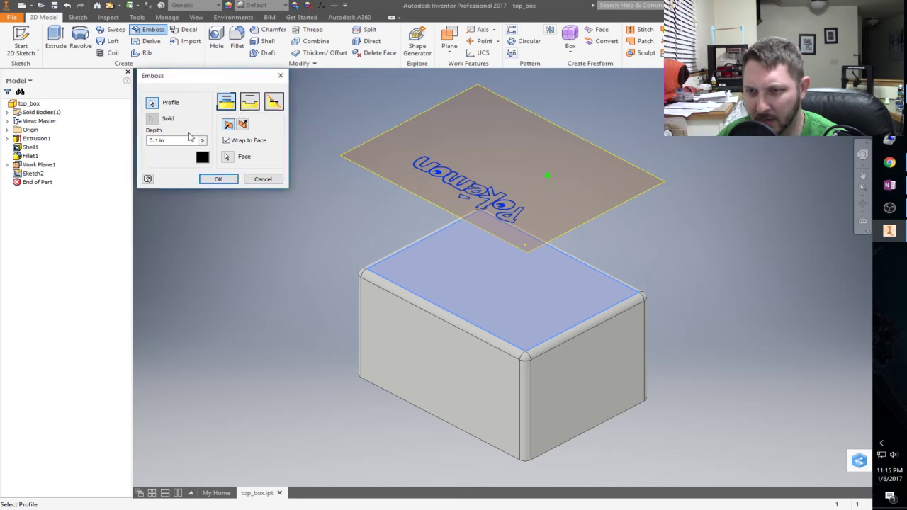
{"action": "left_click", "coordinate": [223, 178]}
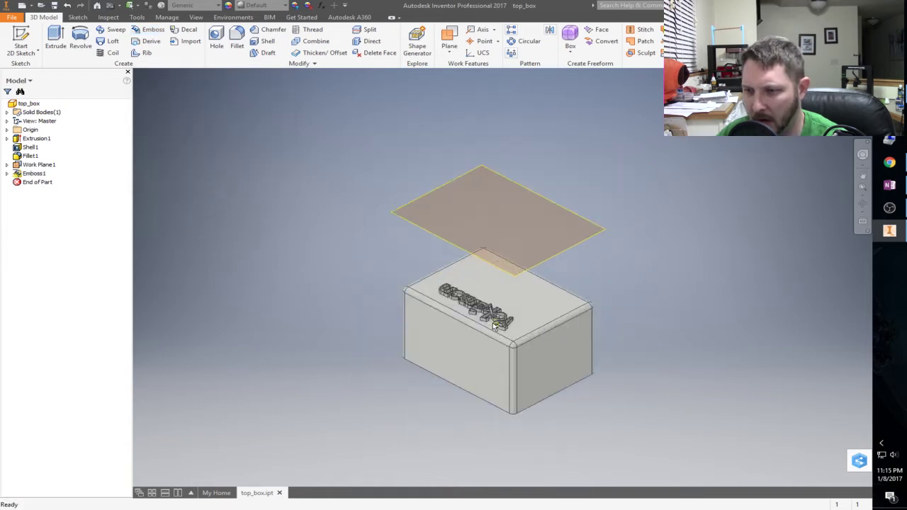
Inspect the raised hollow lettering up close and undo the emboss.
{"action": "scroll", "coordinate": [493, 325], "scroll_direction": "up", "scroll_amount": 5}
{"action": "scroll", "coordinate": [476, 316], "scroll_direction": "down", "scroll_amount": 6}
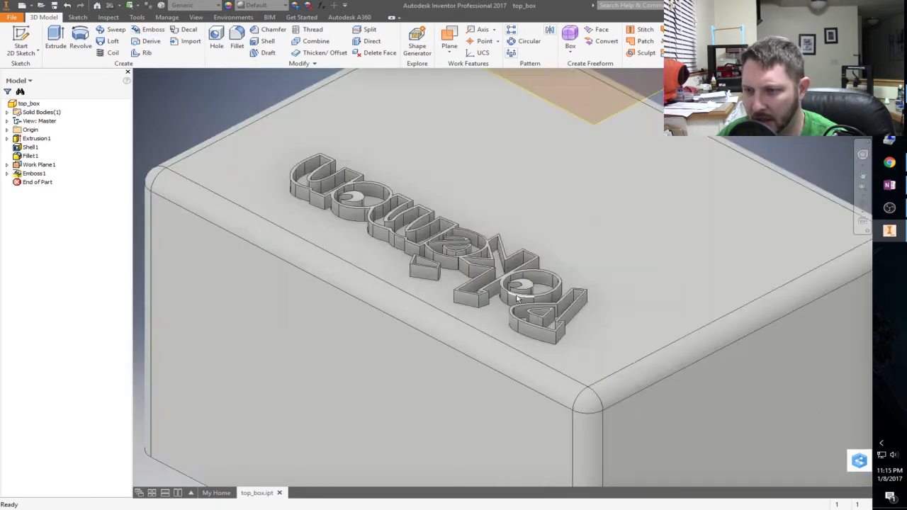
{"action": "mouse_move", "coordinate": [476, 316]}
{"action": "middle_mouse_down", "text": "shift"}
{"action": "mouse_move", "coordinate": [493, 391]}
{"action": "mouse_move", "coordinate": [560, 331]}
{"action": "mouse_move", "coordinate": [651, 338]}
{"action": "mouse_move", "coordinate": [576, 352]}
{"action": "mouse_move", "coordinate": [556, 372]}
{"action": "mouse_move", "coordinate": [530, 374]}
{"action": "middle_mouse_up", "text": "shift"}
{"action": "key", "text": "ctrl+z"}
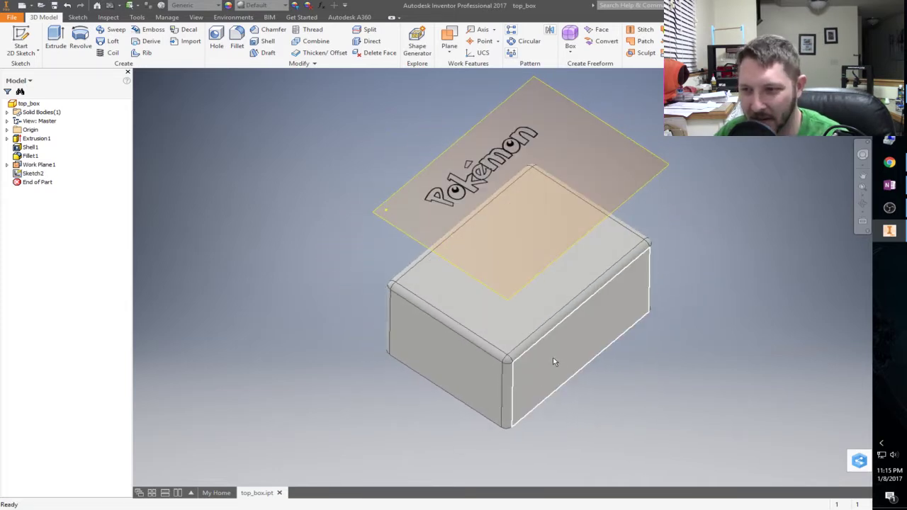
Reopen the sketch, change the Pokémon text's font to Pokemon Solid, and finish the sketch.
{"action": "double_click", "coordinate": [423, 186]}
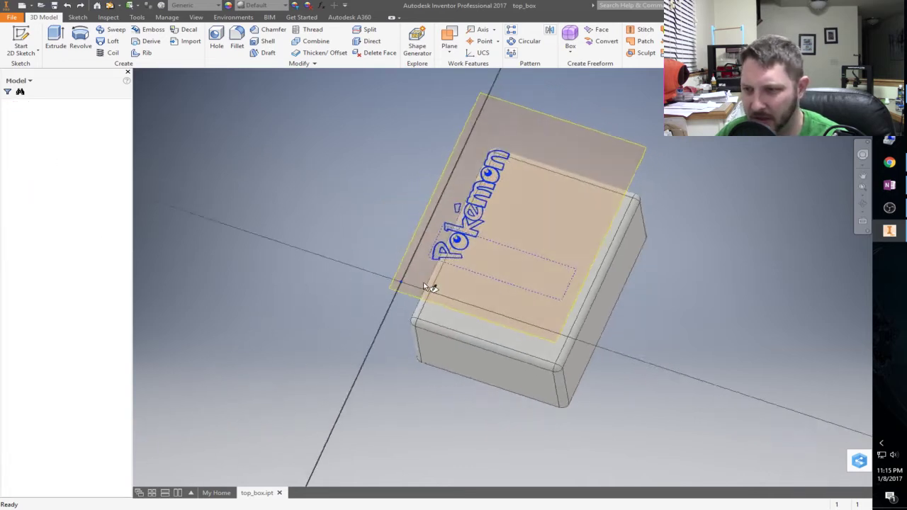
{"action": "double_click", "coordinate": [467, 235]}
{"action": "left_click_drag", "start_coordinate": [531, 350], "coordinate": [338, 321]}
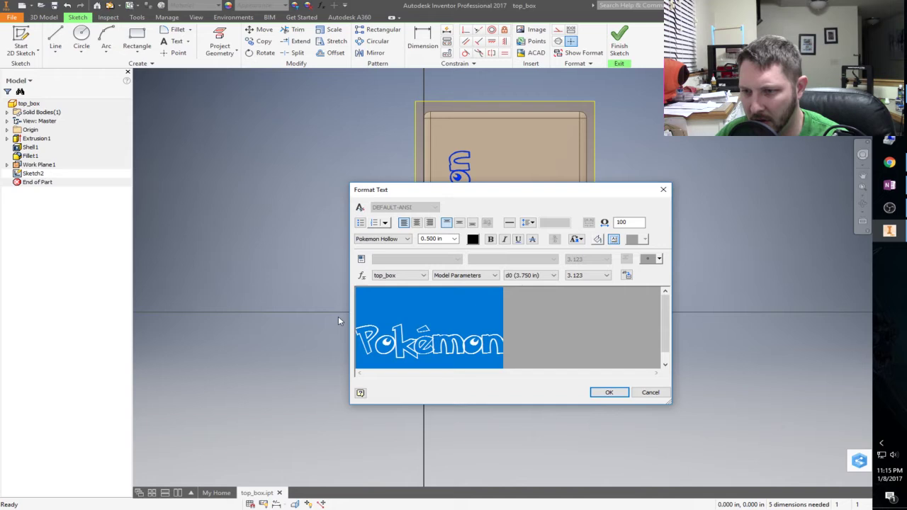
{"action": "left_click", "coordinate": [407, 240]}
{"action": "left_click", "coordinate": [403, 259]}
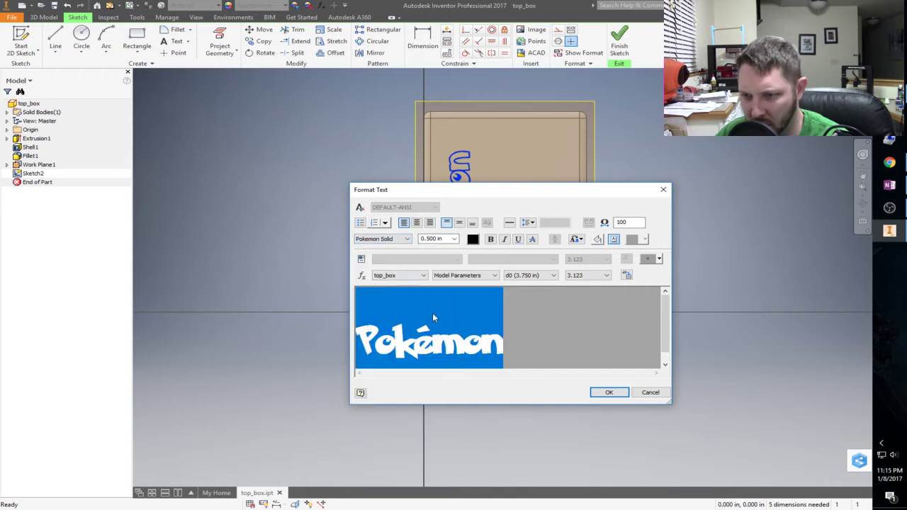
{"action": "left_click", "coordinate": [610, 392]}
{"action": "left_click", "coordinate": [619, 39]}
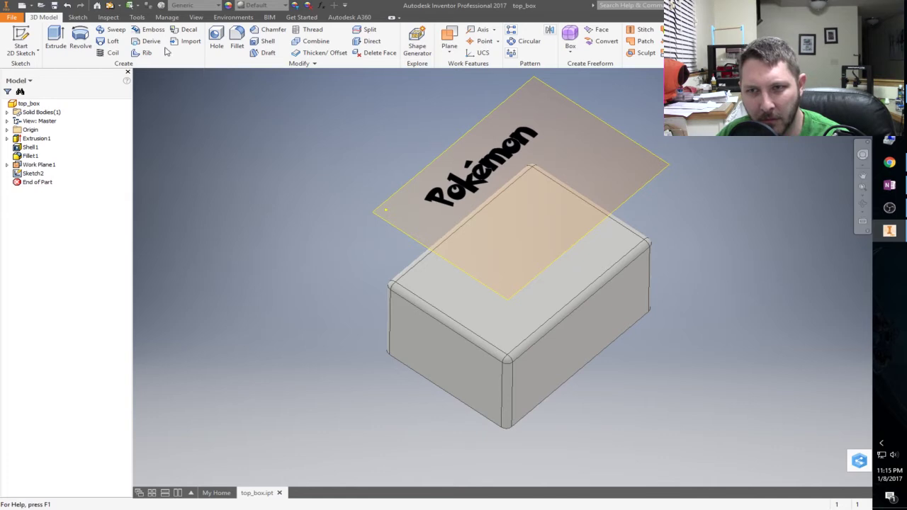
Emboss the solid Pokémon text from the face at 0.1 in depth, wrapped to the box's top face.
{"action": "left_click", "coordinate": [149, 30]}
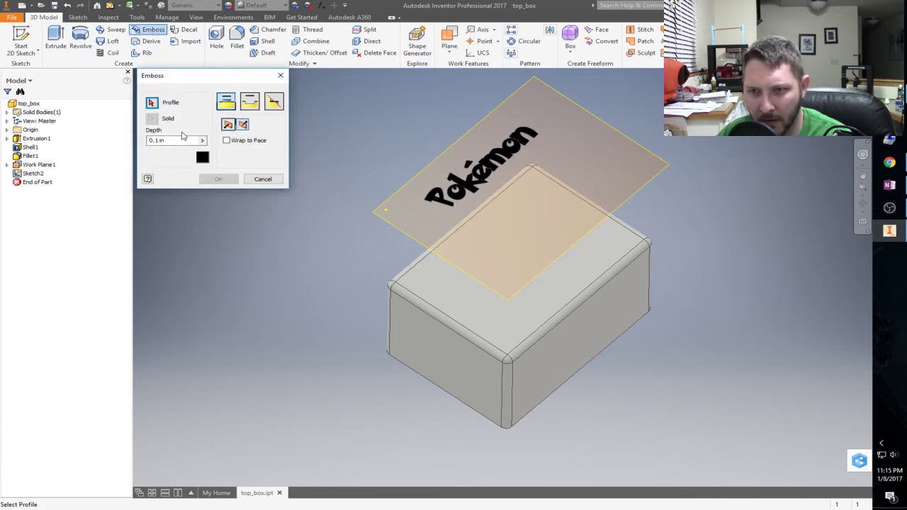
{"action": "left_click", "coordinate": [246, 141]}
{"action": "left_click", "coordinate": [244, 157]}
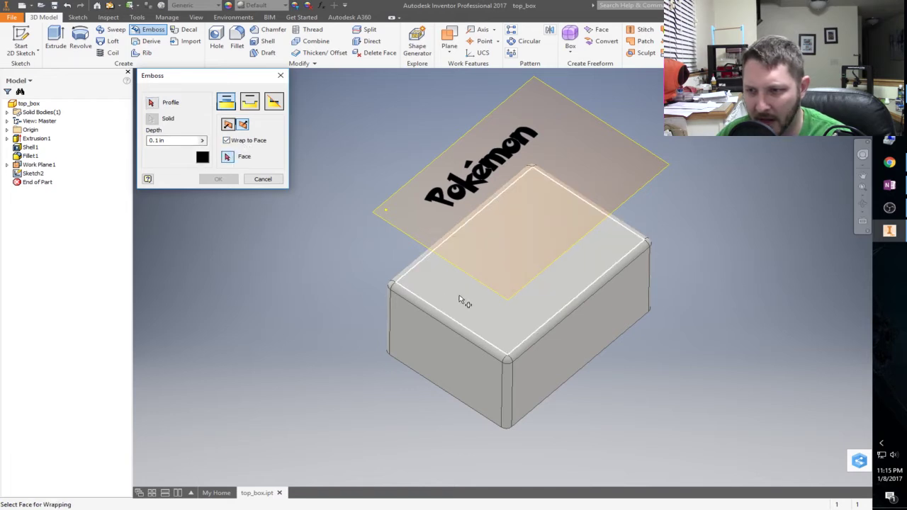
{"action": "left_click", "coordinate": [151, 103]}
{"action": "left_click", "coordinate": [471, 190]}
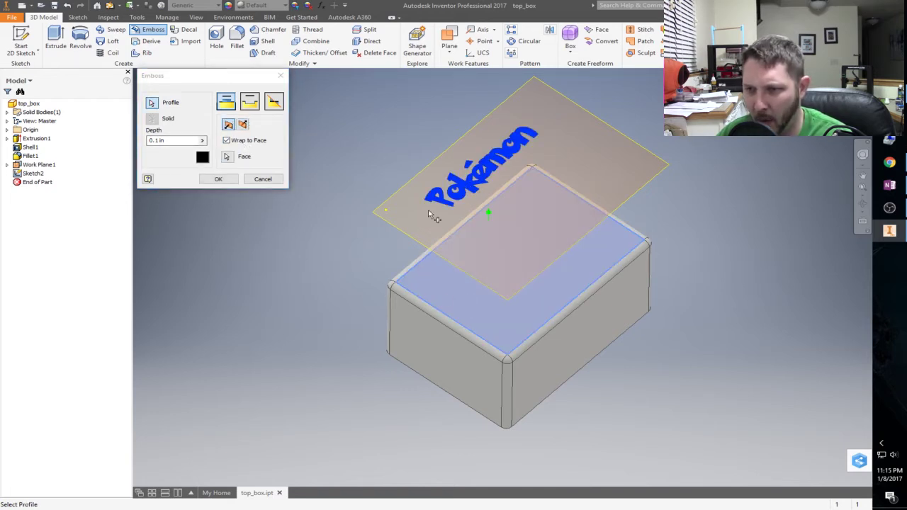
{"action": "left_click", "coordinate": [217, 179]}
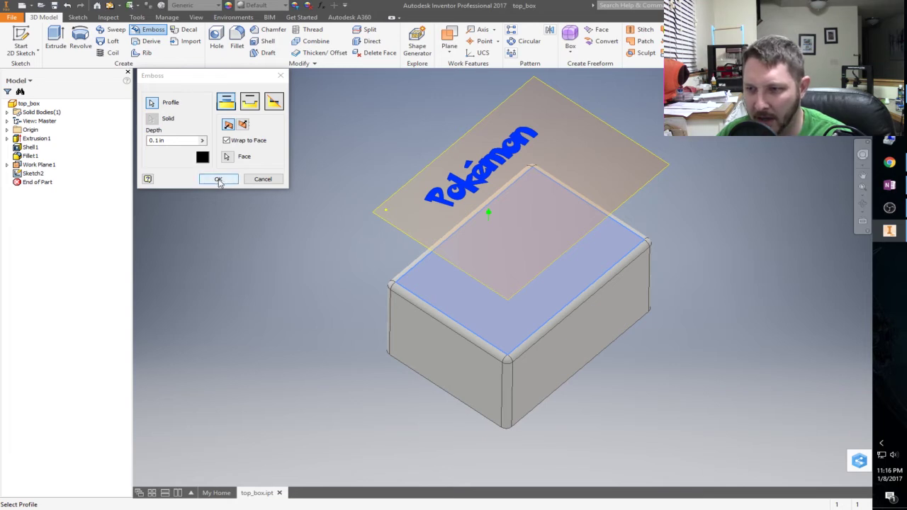
{"action": "left_click", "coordinate": [219, 179]}
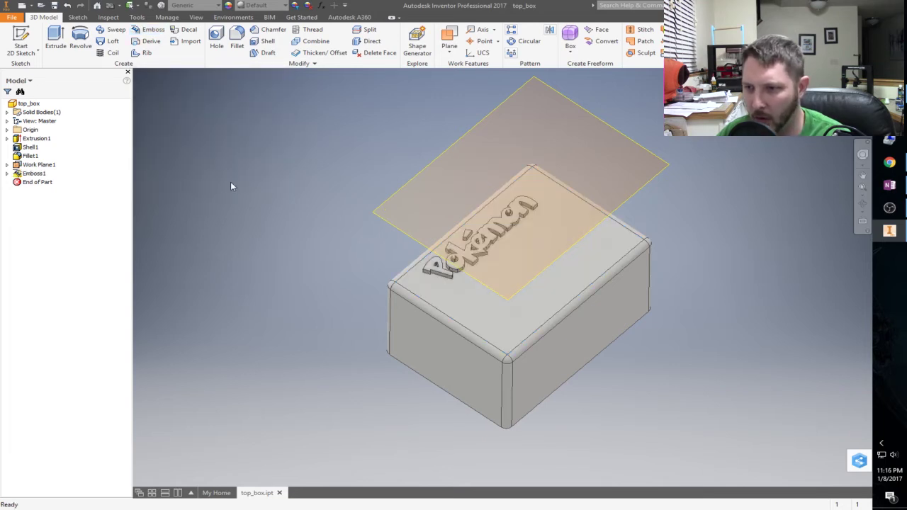
Hide the work plane above the box and view the embossed lettering.
{"action": "middle_click_drag", "start_coordinate": [368, 338], "coordinate": [340, 361], "text": "shift"}
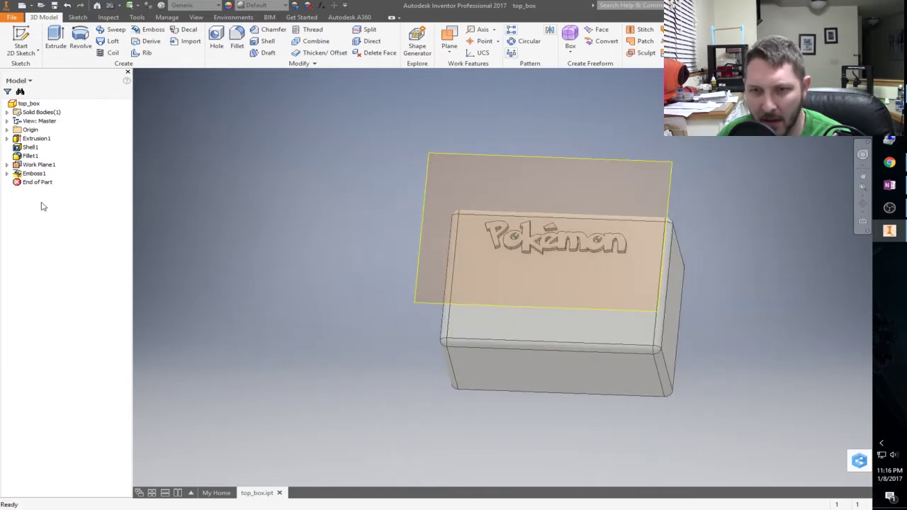
{"action": "left_click", "coordinate": [48, 166]}
{"action": "right_click", "coordinate": [47, 165]}
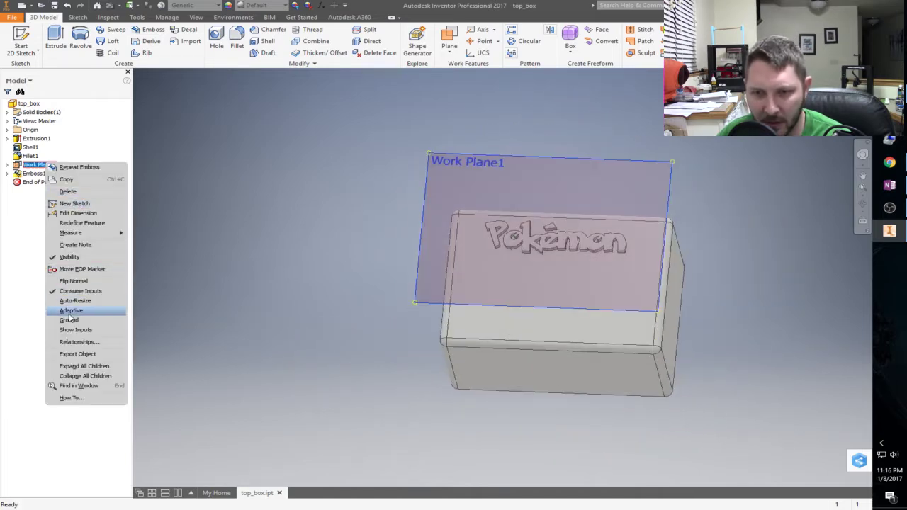
{"action": "left_click", "coordinate": [74, 262]}
{"action": "middle_click_drag", "start_coordinate": [248, 302], "coordinate": [486, 299], "text": "shift"}
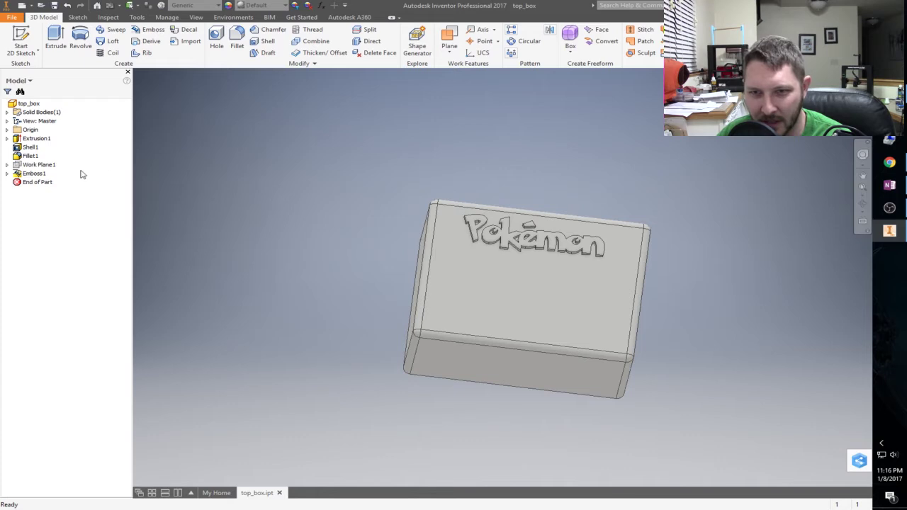
Show the work plane above the box again and undo the emboss of the Pokémon text.
{"action": "right_click", "coordinate": [48, 166]}
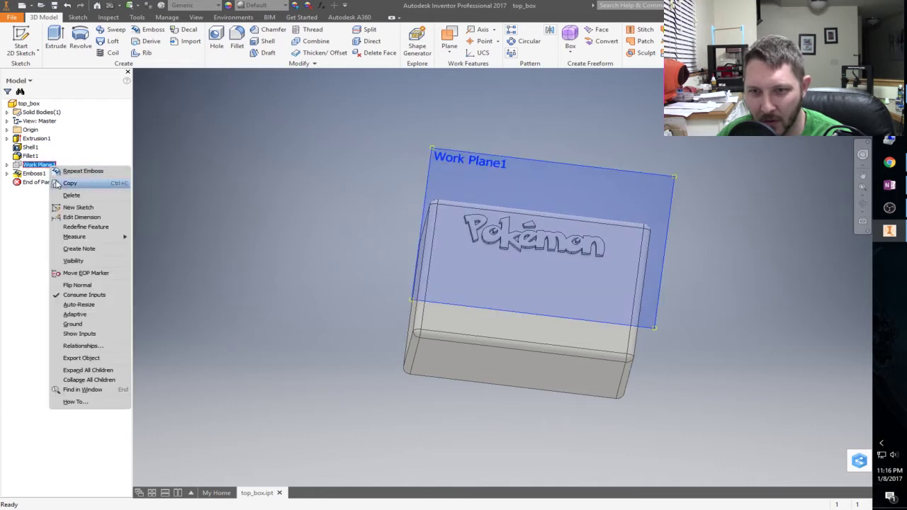
{"action": "left_click", "coordinate": [74, 260]}
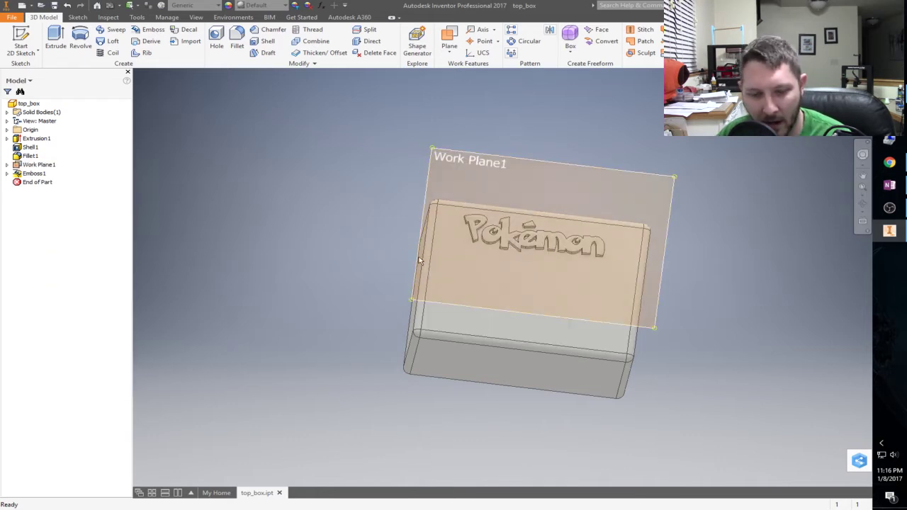
{"action": "left_click", "coordinate": [437, 277]}
{"action": "key", "text": "ctrl+z"}
{"action": "key", "text": "ctrl+z"}
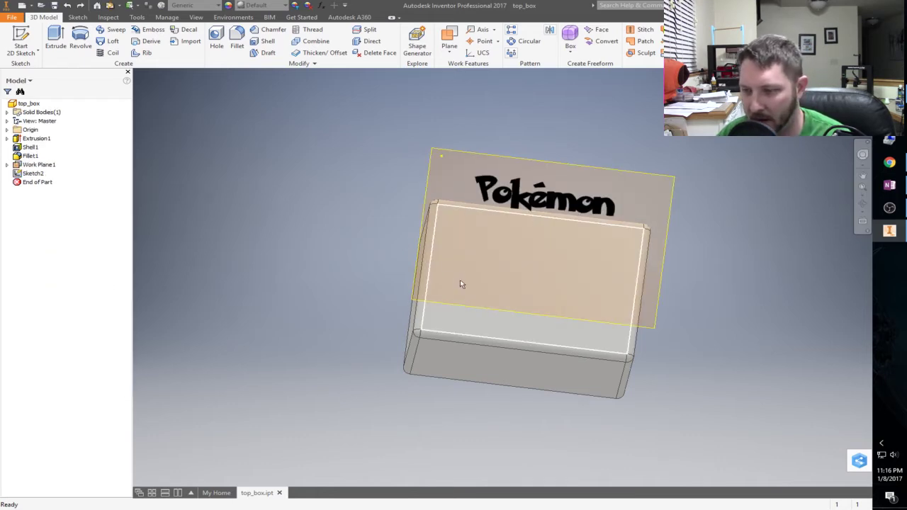
Reopen the sketch containing the Pokémon text for editing.
{"action": "mouse_move", "coordinate": [360, 253]}
{"action": "middle_mouse_down", "text": "shift"}
{"action": "mouse_move", "coordinate": [425, 267]}
{"action": "mouse_move", "coordinate": [286, 268]}
{"action": "middle_mouse_up", "text": "shift"}
{"action": "double_click", "coordinate": [33, 173]}
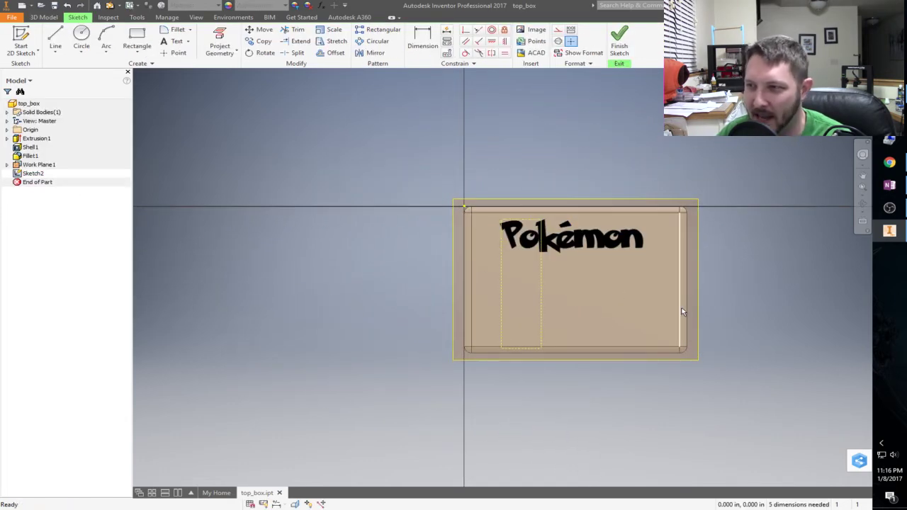
{"action": "left_click", "coordinate": [853, 80]}
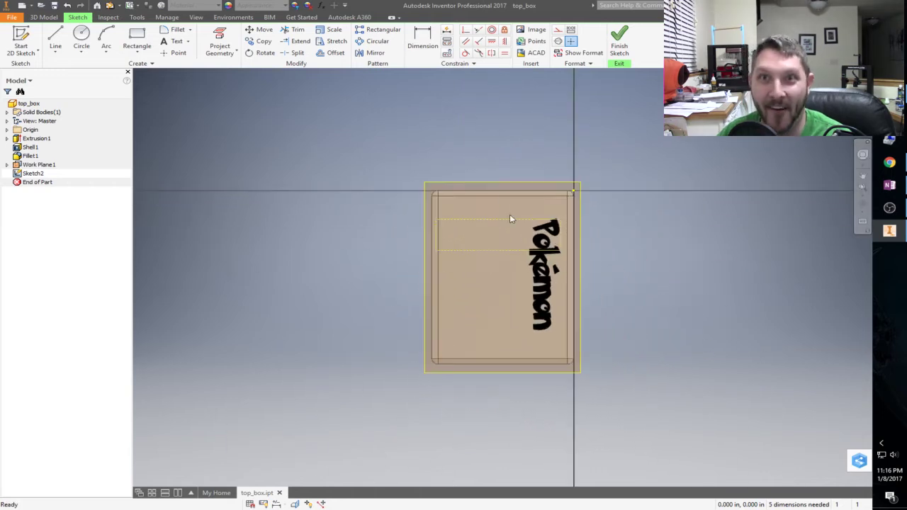
{"action": "scroll", "coordinate": [451, 268], "scroll_direction": "down", "scroll_amount": 2}
{"action": "scroll", "coordinate": [456, 268], "scroll_direction": "up", "scroll_amount": 4}
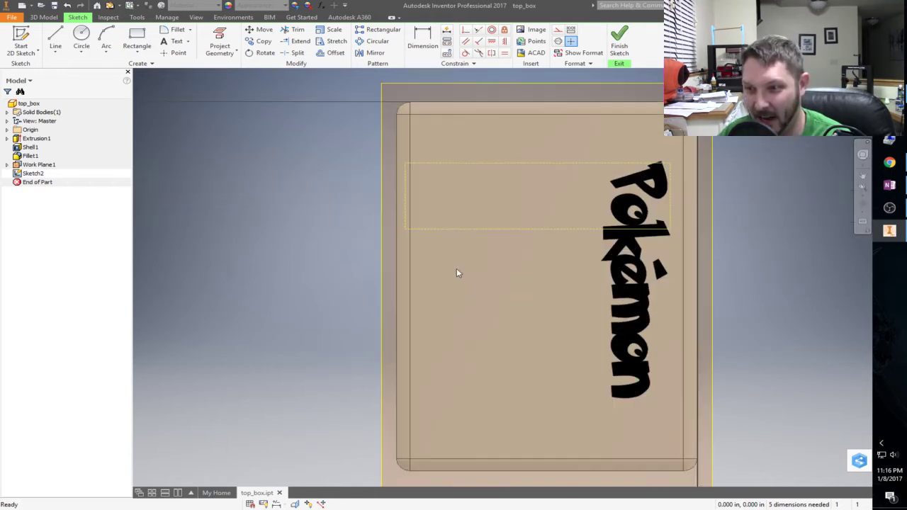
{"action": "scroll", "coordinate": [447, 256], "scroll_direction": "down", "scroll_amount": 3}
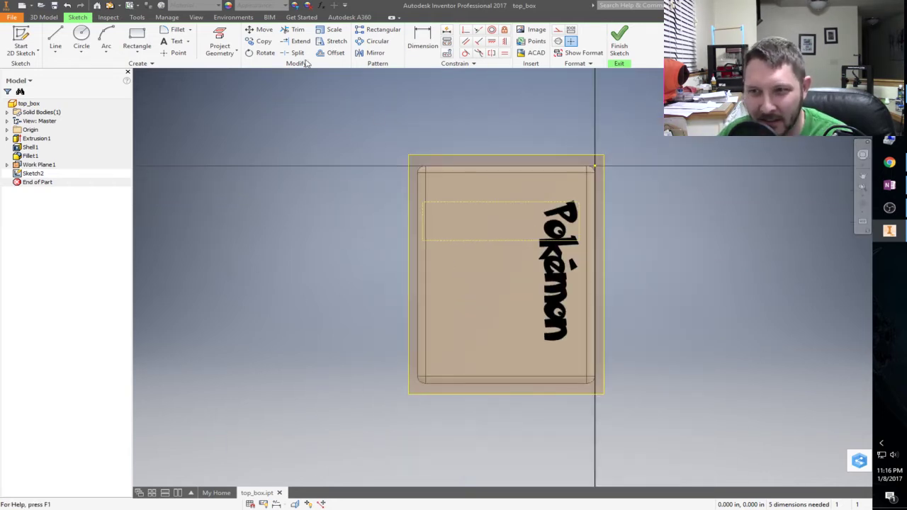
Add a second sketch text with the owner's first name, in the Pokemon Solid font at 0.5 in height.
{"action": "left_click", "coordinate": [175, 42]}
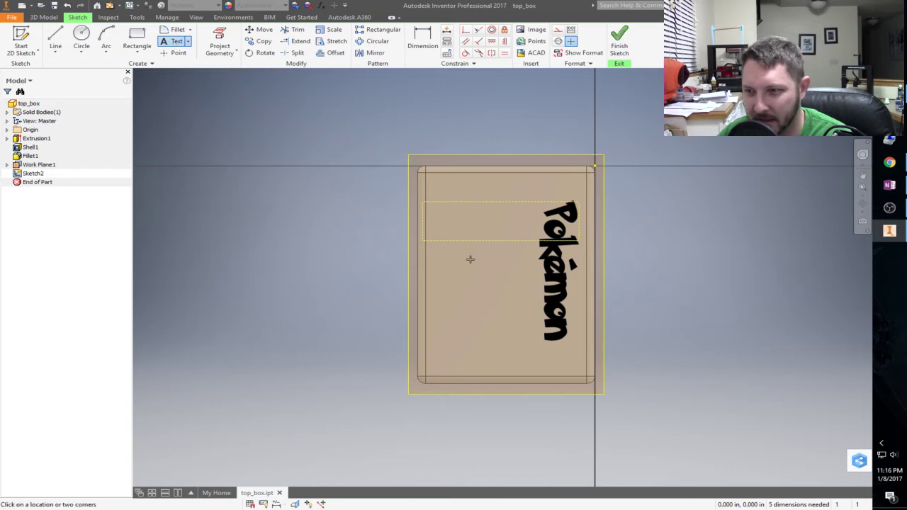
{"action": "left_click_drag", "start_coordinate": [439, 249], "coordinate": [641, 293]}
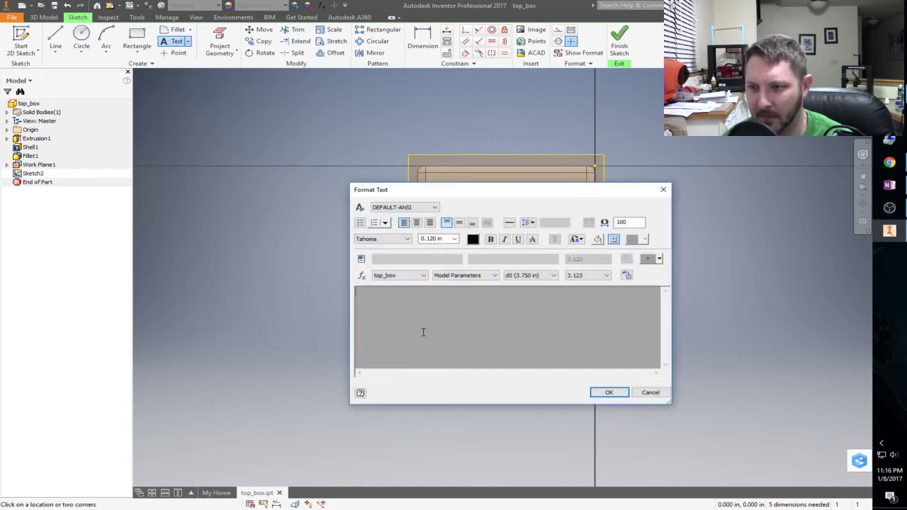
{"action": "left_click", "coordinate": [386, 239]}
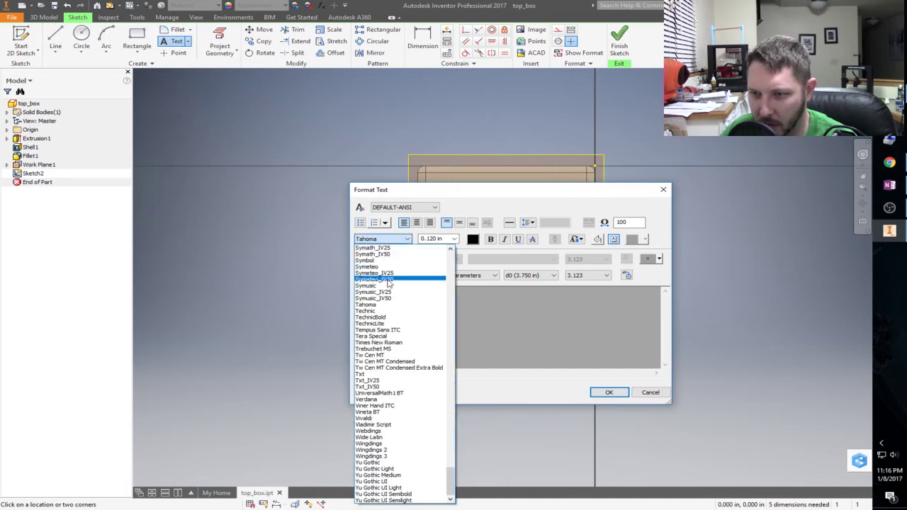
{"action": "key", "text": "p"}
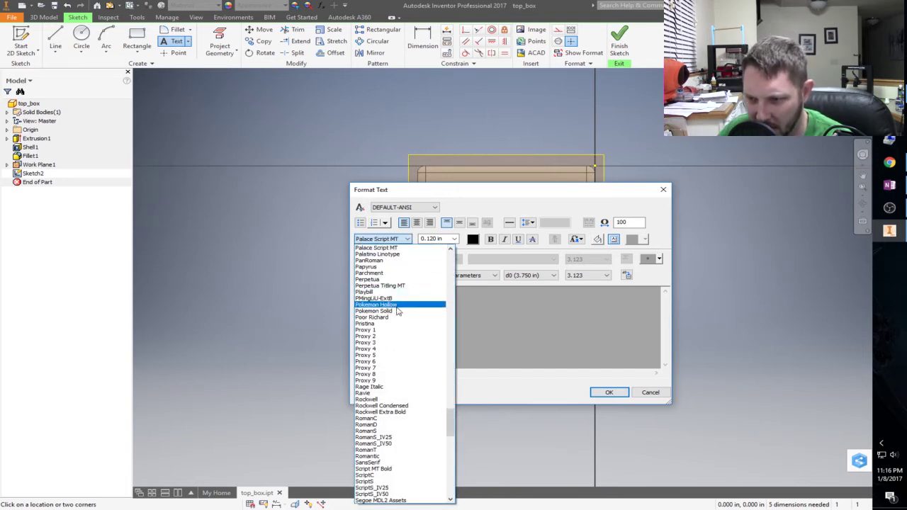
{"action": "left_click", "coordinate": [397, 311]}
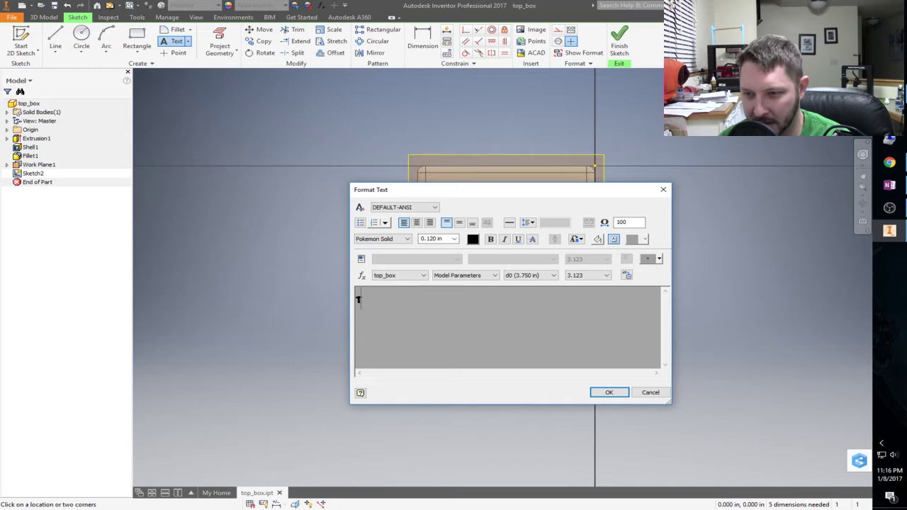
{"action": "left_click_drag", "start_coordinate": [365, 288], "coordinate": [300, 315]}
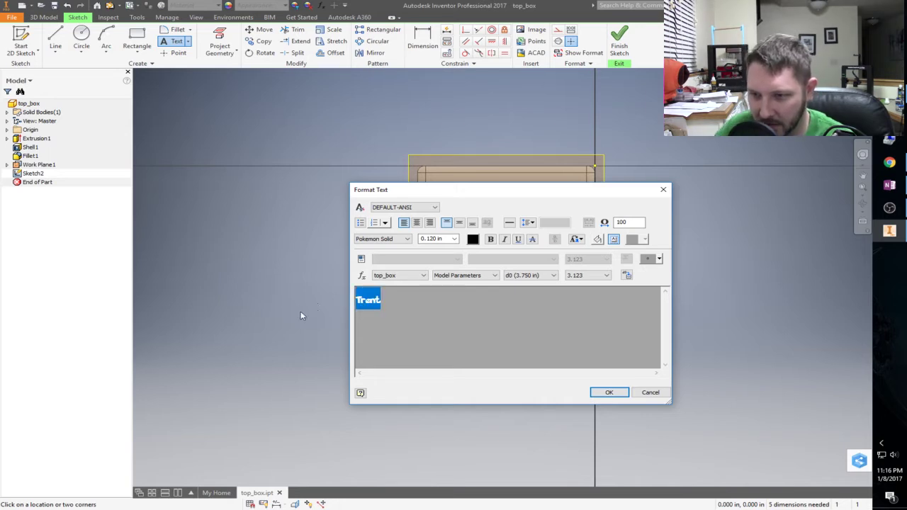
{"action": "double_click", "coordinate": [427, 240]}
{"action": "type", "text": ".5"}
{"action": "key", "text": "Return"}
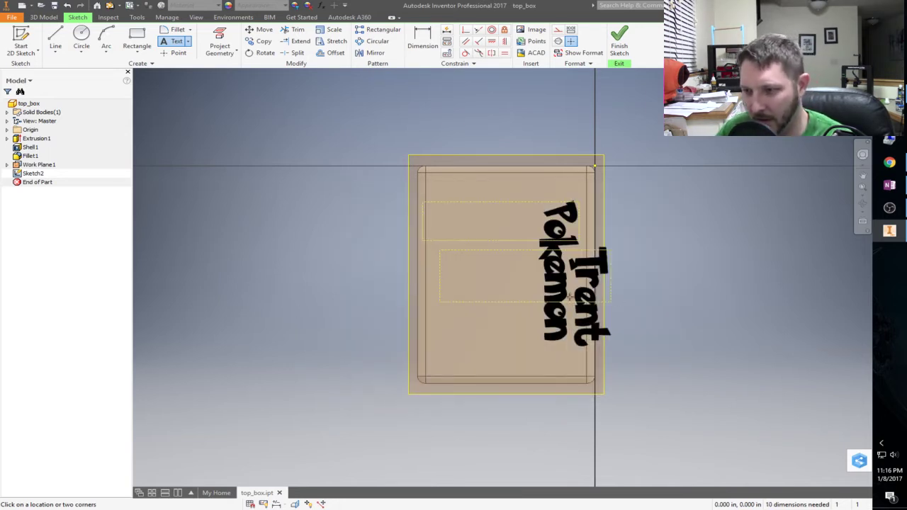
{"action": "key", "text": "Escape"}
Move the first-name text onto the face beneath the Pokémon lettering and finish the sketch.
{"action": "left_click", "coordinate": [264, 31]}
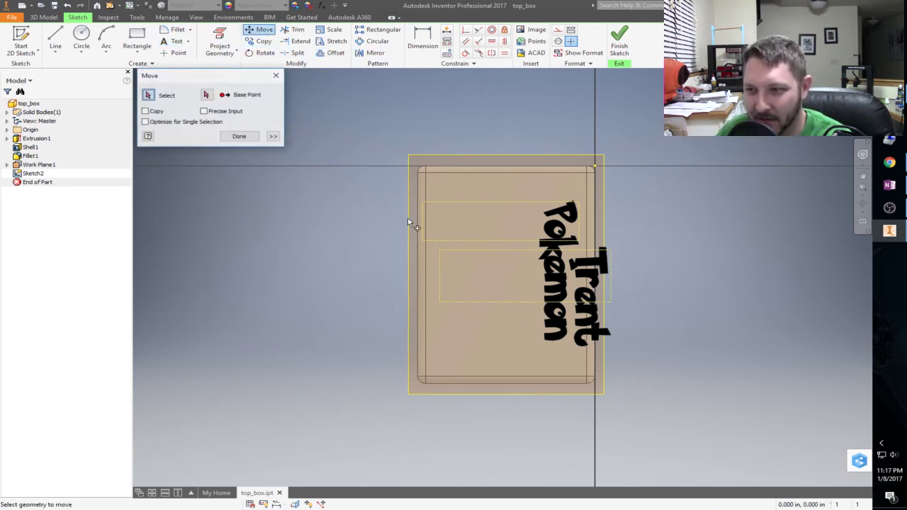
{"action": "left_click", "coordinate": [207, 95]}
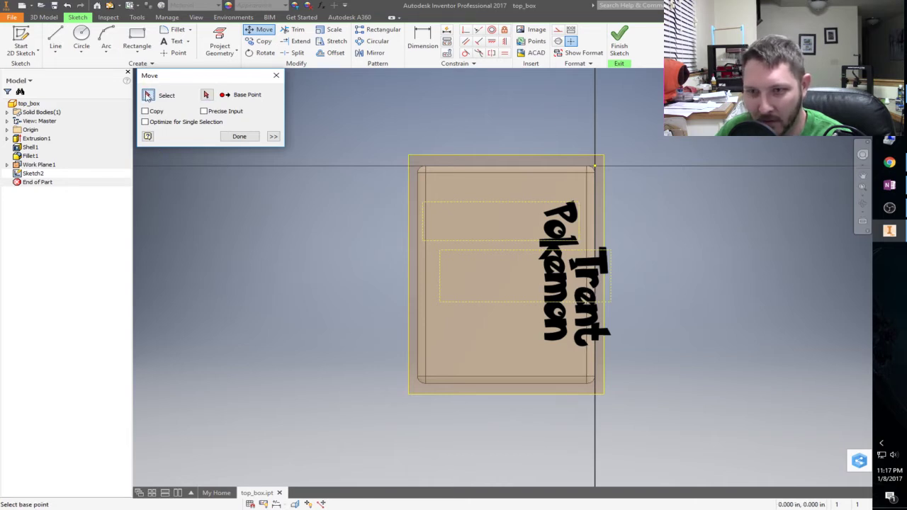
{"action": "left_click", "coordinate": [582, 299]}
{"action": "left_click", "coordinate": [568, 303]}
{"action": "left_click", "coordinate": [205, 96]}
{"action": "left_click", "coordinate": [580, 352]}
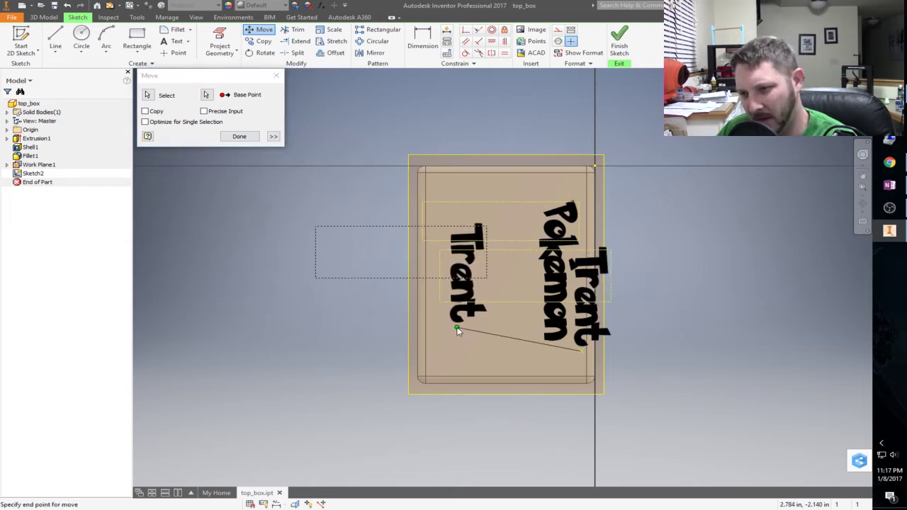
{"action": "left_click", "coordinate": [457, 331]}
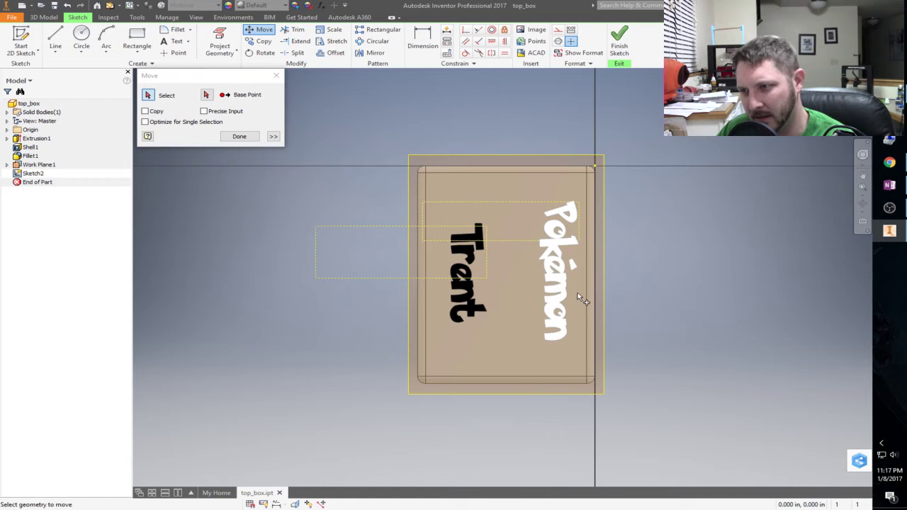
{"action": "left_click", "coordinate": [621, 45]}
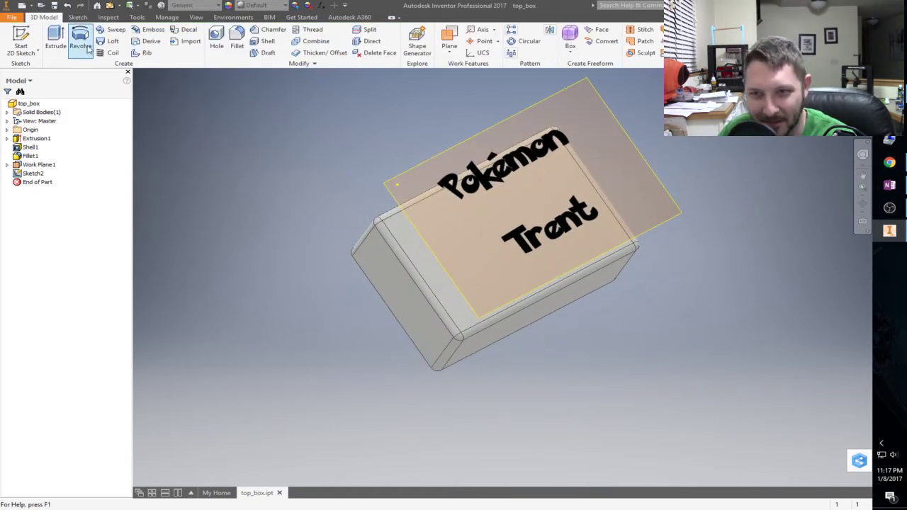
Emboss the Pokémon and first-name texts from the face at 0.1 in depth, wrapped to the box's top face.
{"action": "left_click", "coordinate": [149, 29]}
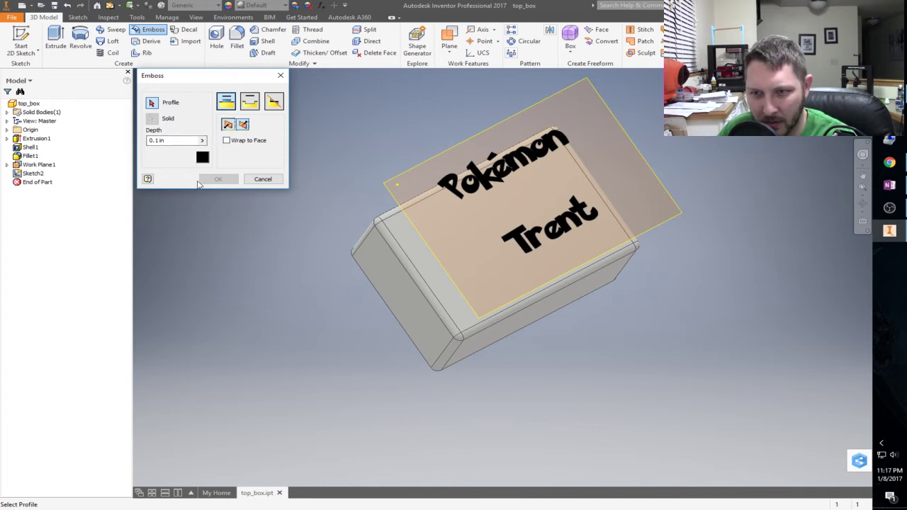
{"action": "left_click", "coordinate": [226, 140]}
{"action": "left_click", "coordinate": [415, 254]}
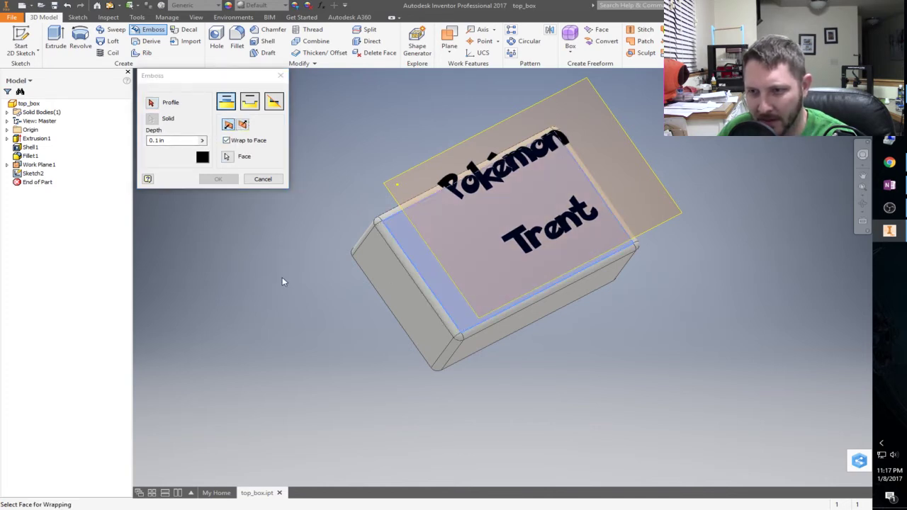
{"action": "left_click", "coordinate": [152, 104]}
{"action": "left_click", "coordinate": [494, 187]}
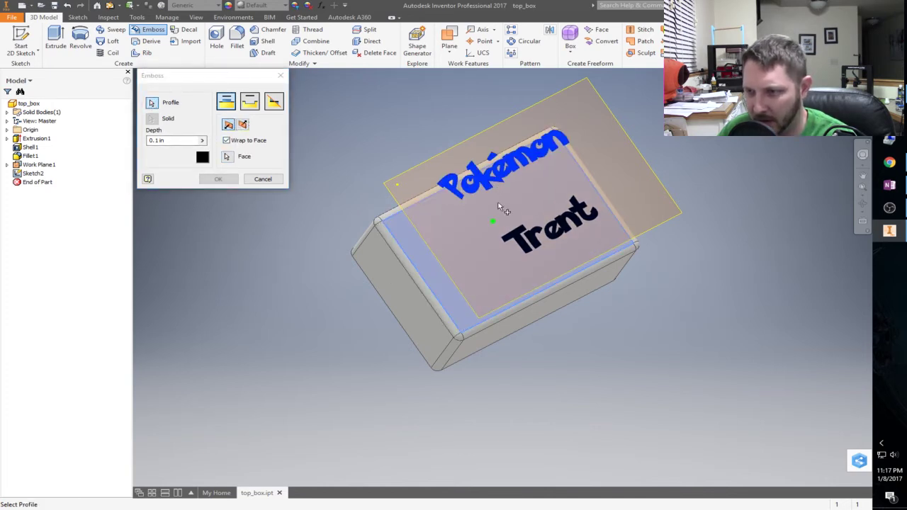
{"action": "left_click", "coordinate": [537, 244]}
{"action": "left_click", "coordinate": [218, 179]}
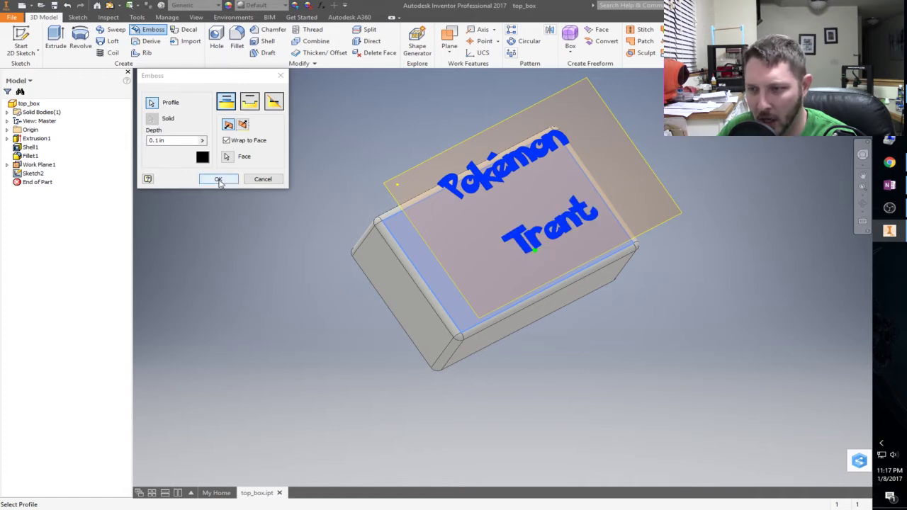
Hide the work plane above the box and inspect the embossed lettering and the hollow interior.
{"action": "middle_click_drag", "start_coordinate": [337, 321], "coordinate": [364, 339], "text": "shift"}
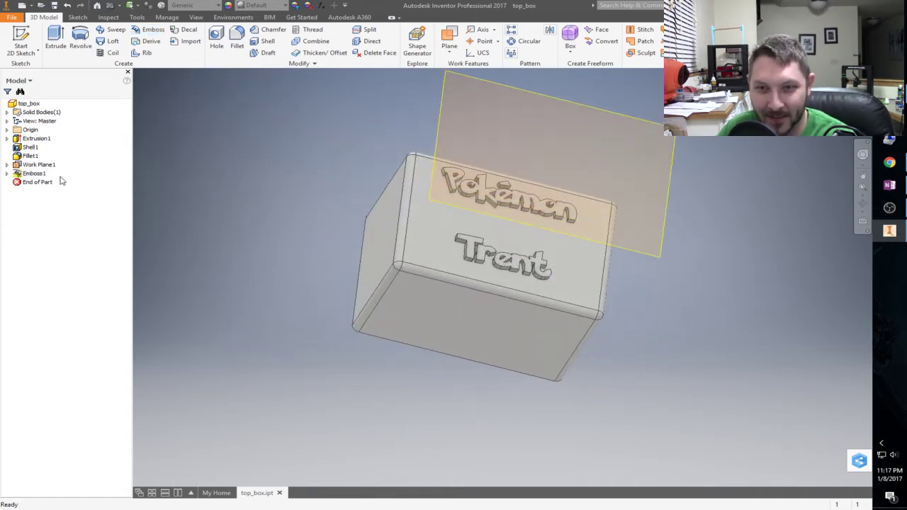
{"action": "right_click", "coordinate": [39, 164]}
{"action": "left_click", "coordinate": [73, 259]}
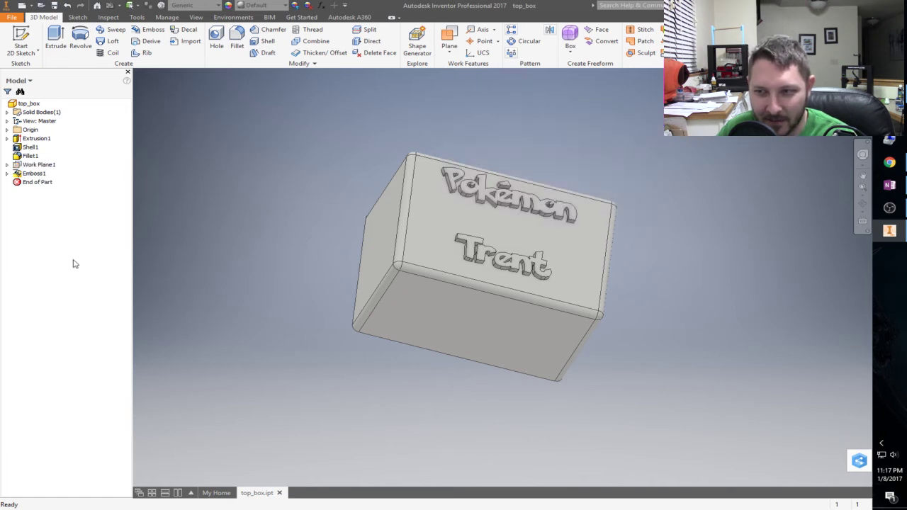
{"action": "middle_click_drag", "start_coordinate": [609, 310], "coordinate": [547, 331], "text": "shift"}
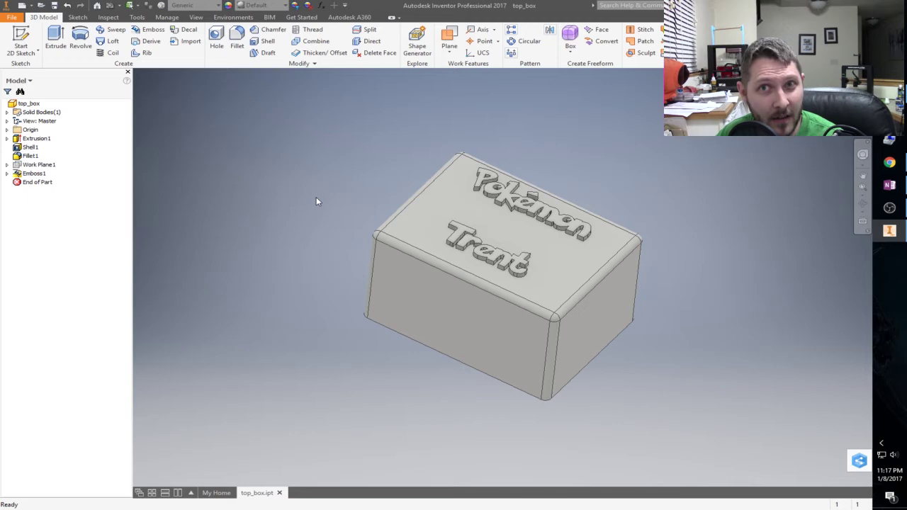
{"action": "middle_click_drag", "start_coordinate": [361, 342], "coordinate": [304, 229], "text": "shift"}
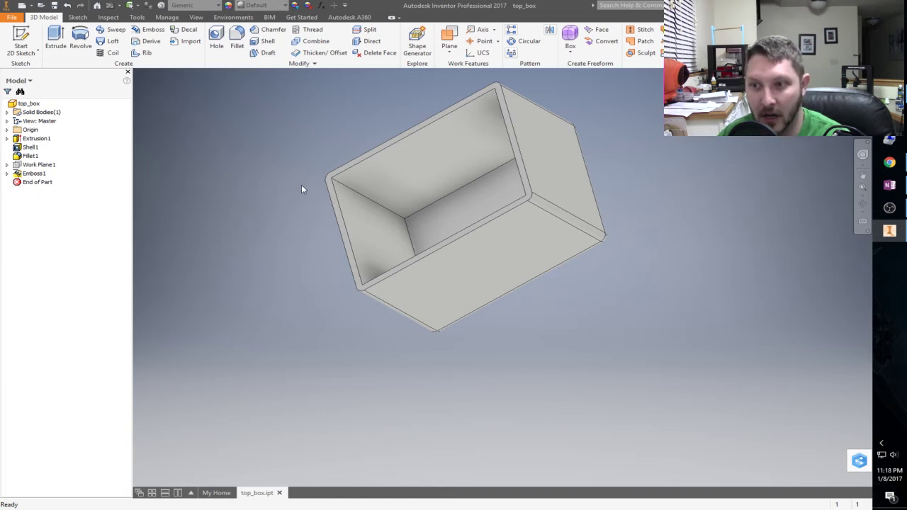
{"action": "mouse_move", "coordinate": [296, 172]}
{"action": "middle_mouse_down", "text": "shift"}
{"action": "mouse_move", "coordinate": [314, 190]}
{"action": "mouse_move", "coordinate": [310, 247]}
{"action": "mouse_move", "coordinate": [242, 283]}
{"action": "mouse_move", "coordinate": [371, 324]}
{"action": "mouse_move", "coordinate": [245, 285]}
{"action": "mouse_move", "coordinate": [285, 295]}
{"action": "mouse_move", "coordinate": [283, 275]}
{"action": "mouse_move", "coordinate": [276, 287]}
{"action": "mouse_move", "coordinate": [283, 265]}
{"action": "mouse_move", "coordinate": [340, 160]}
{"action": "mouse_move", "coordinate": [301, 167]}
{"action": "middle_mouse_up", "text": "shift"}
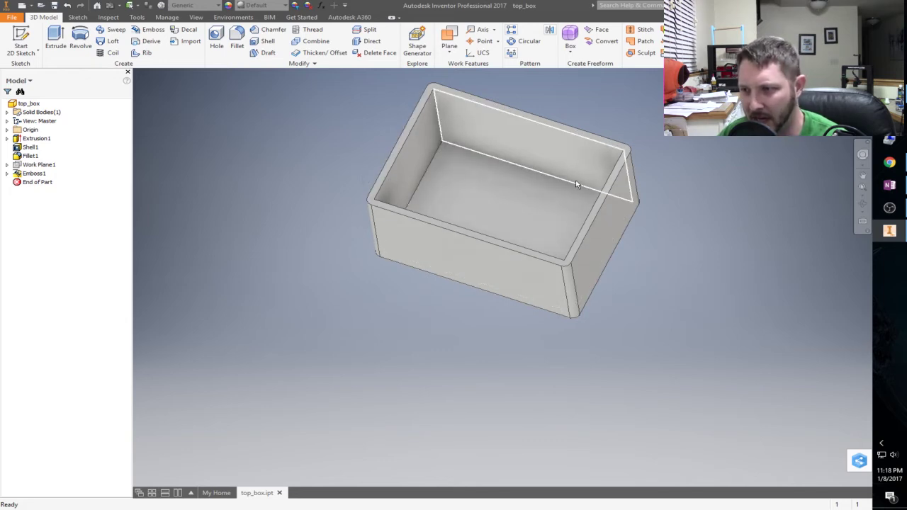
{"action": "middle_click_drag", "start_coordinate": [373, 156], "coordinate": [269, 288], "text": "shift"}
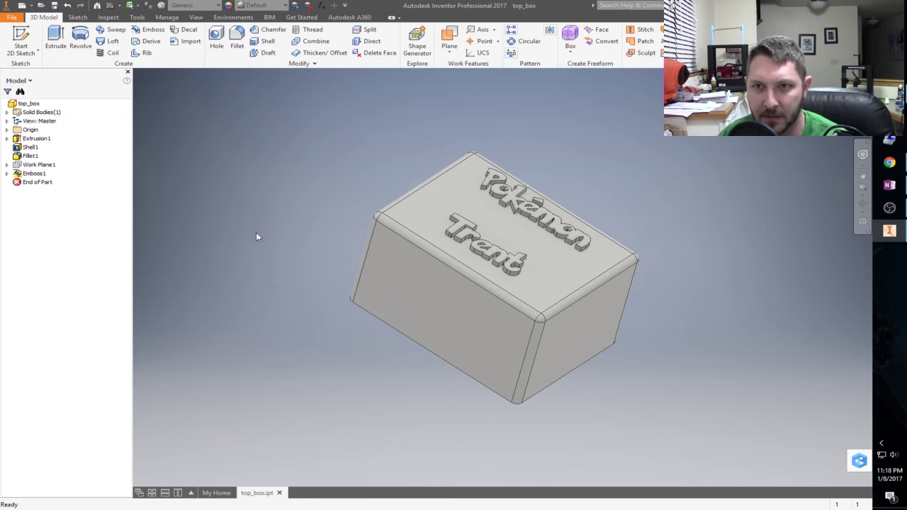
{"action": "middle_click_drag", "start_coordinate": [382, 212], "coordinate": [286, 174], "text": "shift"}
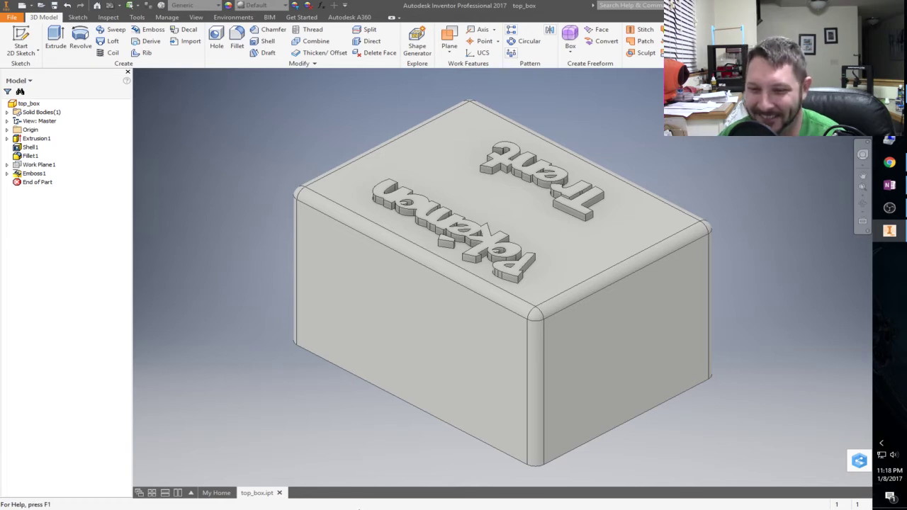
Open bottom_box.ipt from the recent documents.
{"action": "left_click", "coordinate": [219, 494]}
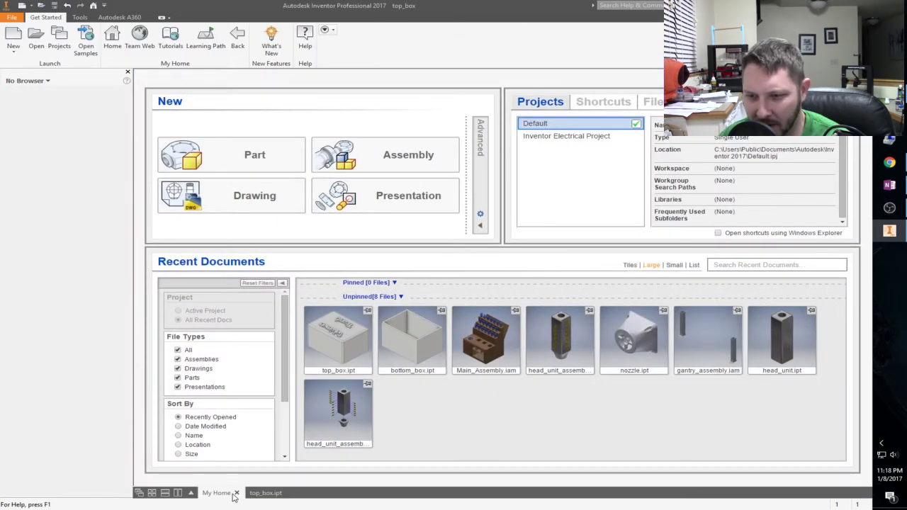
{"action": "left_click", "coordinate": [262, 495]}
{"action": "left_click", "coordinate": [216, 493]}
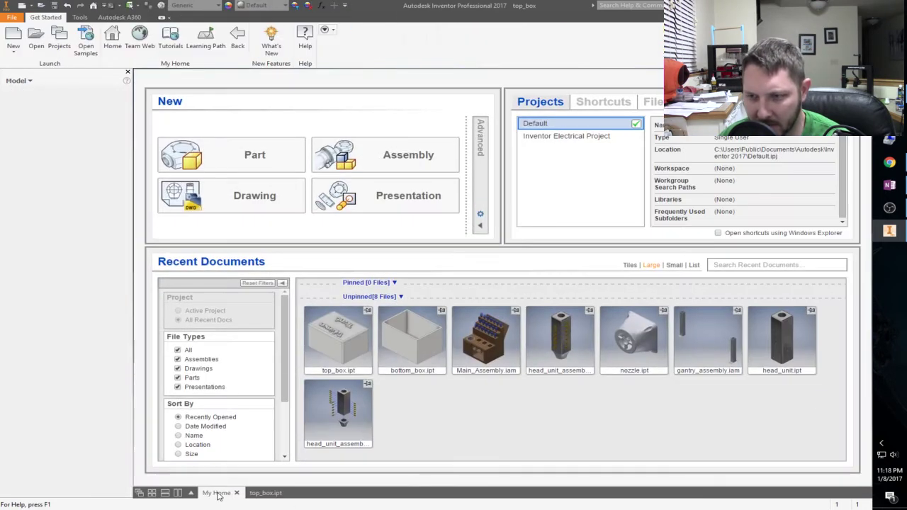
{"action": "left_click", "coordinate": [413, 340]}
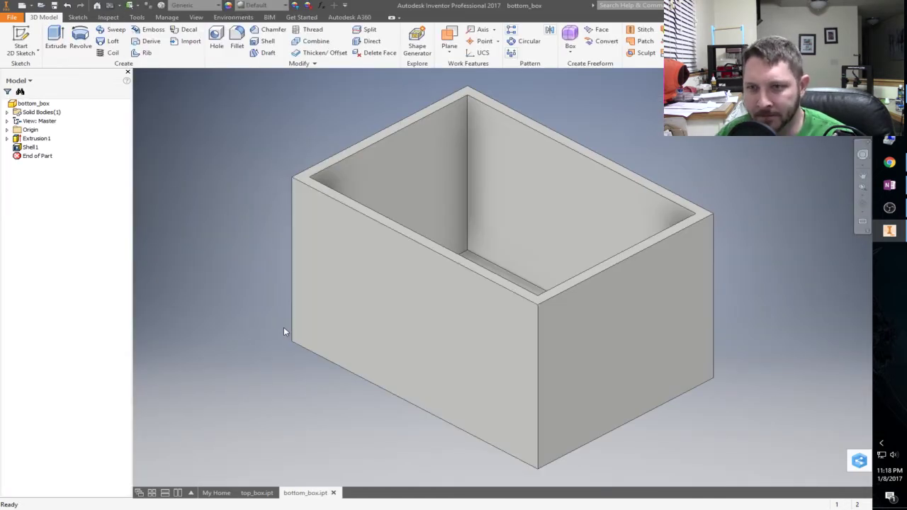
Create a new part file and start a 2D sketch on an origin plane.
{"action": "left_click", "coordinate": [31, 5]}
{"action": "left_click", "coordinate": [42, 60]}
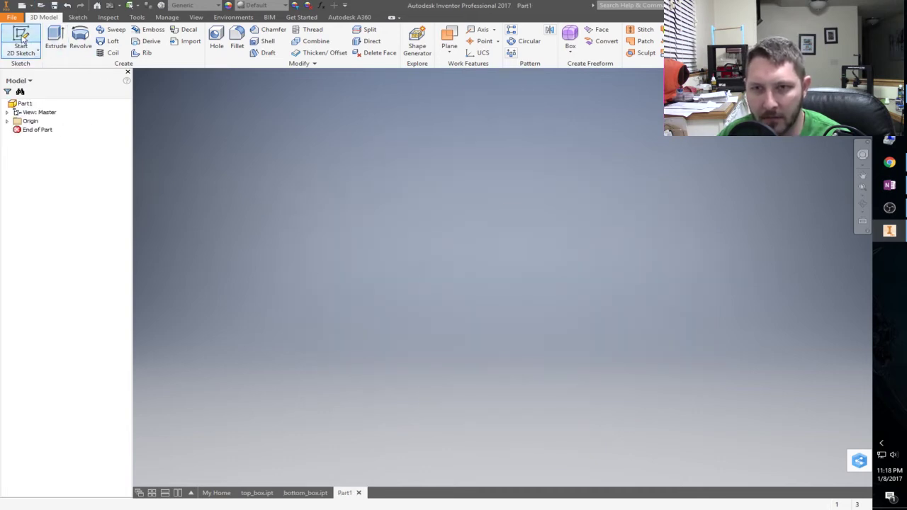
{"action": "left_click", "coordinate": [20, 44]}
{"action": "left_click", "coordinate": [501, 331]}
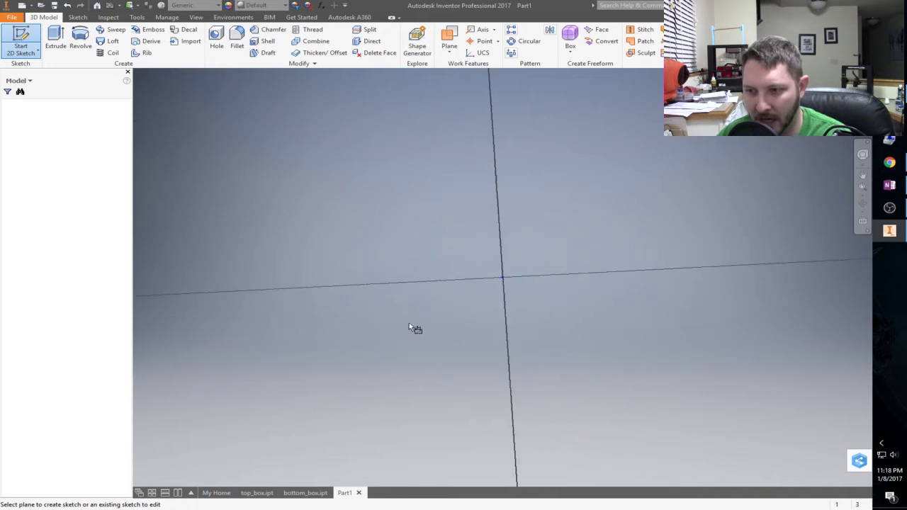
Start a rectangle at the sketch origin and set its width to 2.46875 in, using the calculator to convert 15/32.
{"action": "left_click", "coordinate": [137, 39]}
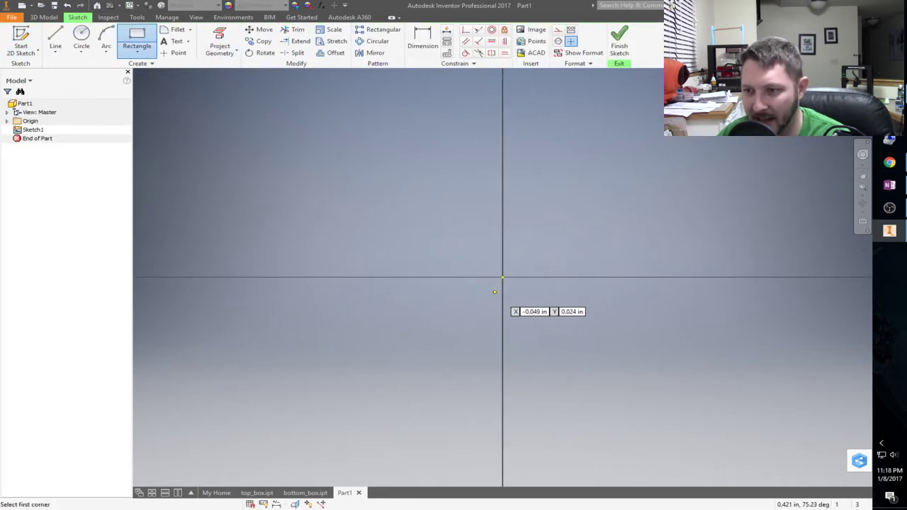
{"action": "left_click", "coordinate": [501, 277]}
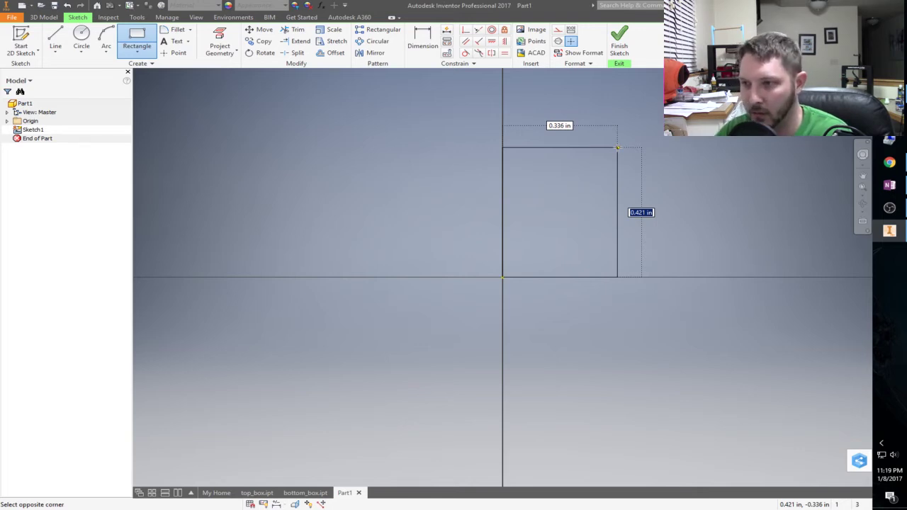
{"action": "key", "text": "Tab"}
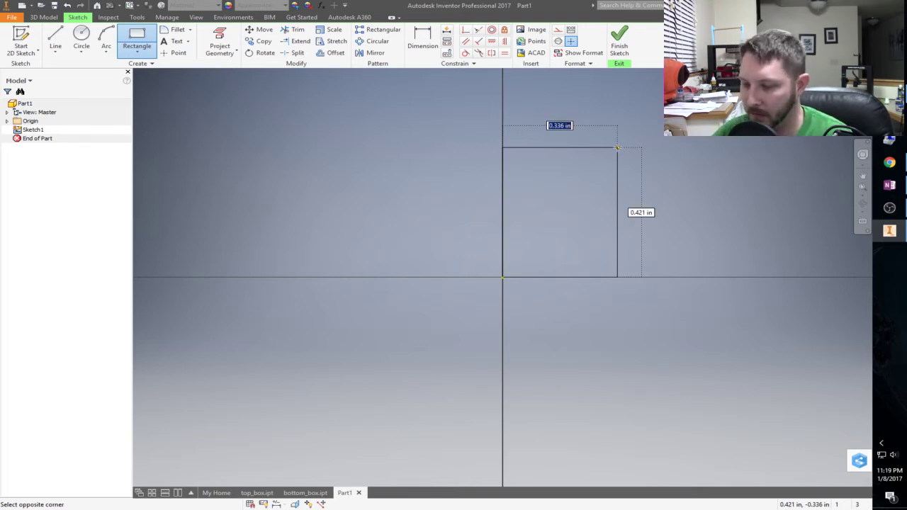
{"action": "type", "text": "2"}
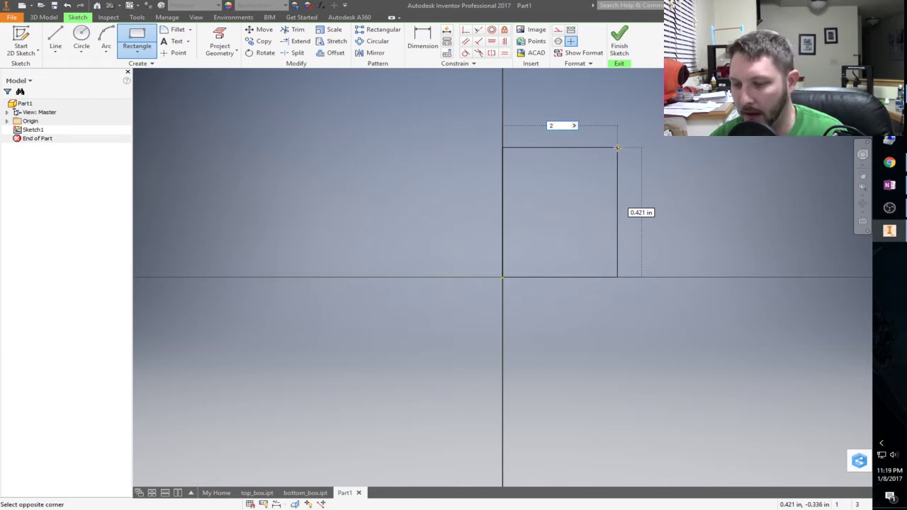
{"action": "key", "text": "XF86Calculator"}
{"action": "type", "text": "15/3"}
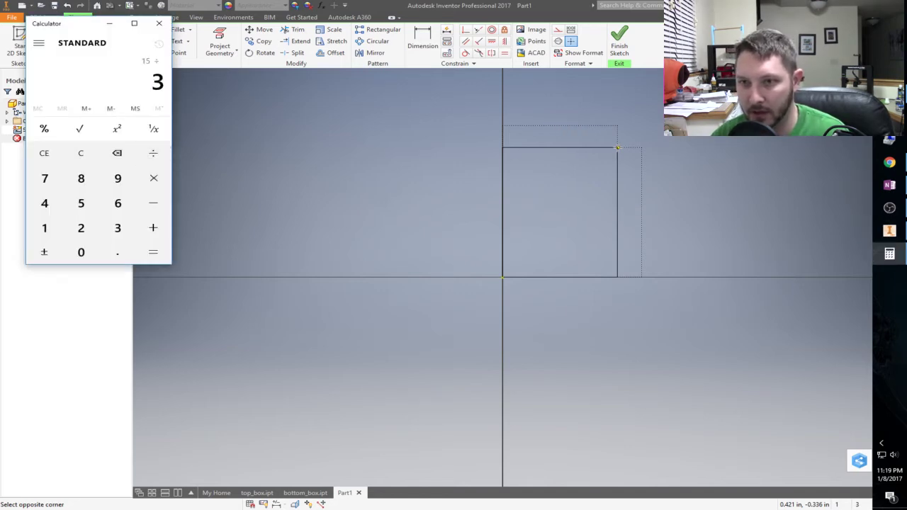
{"action": "type", "text": "2"}
{"action": "key", "text": "Return"}
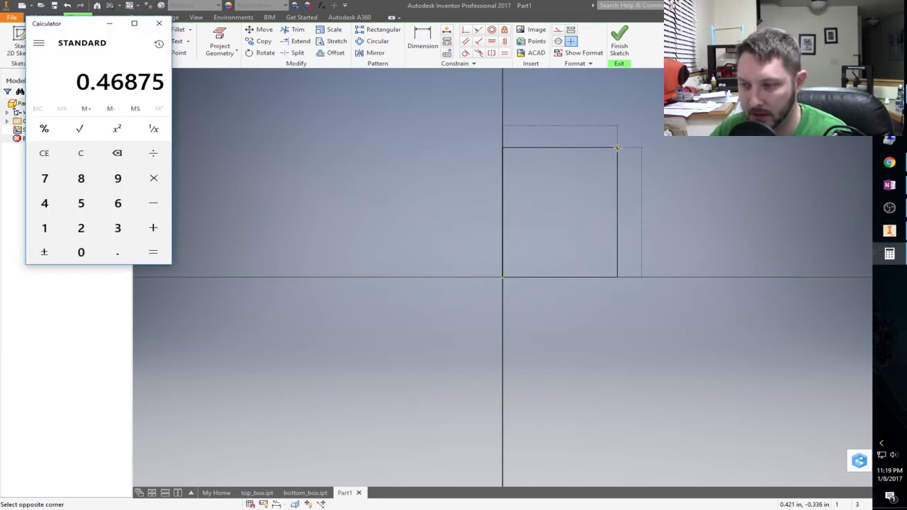
{"action": "key", "text": "alt+Tab"}
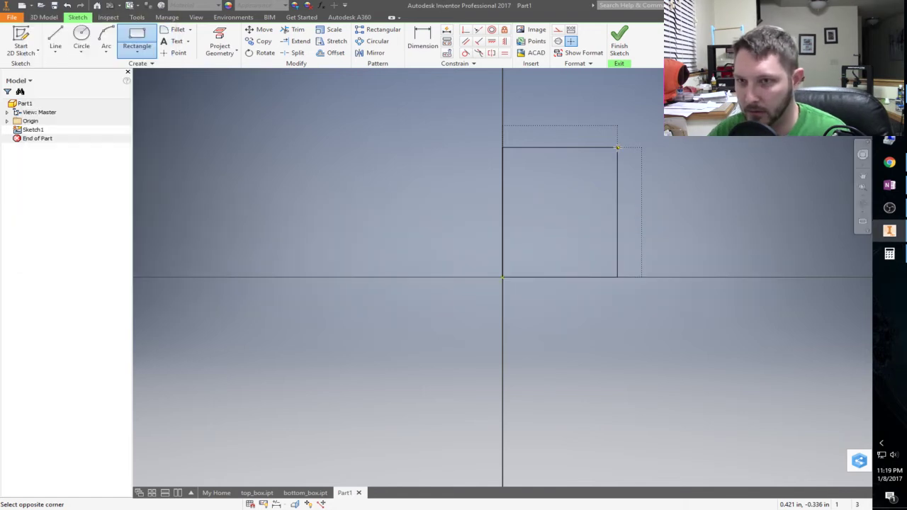
{"action": "type", "text": "2.4875"}
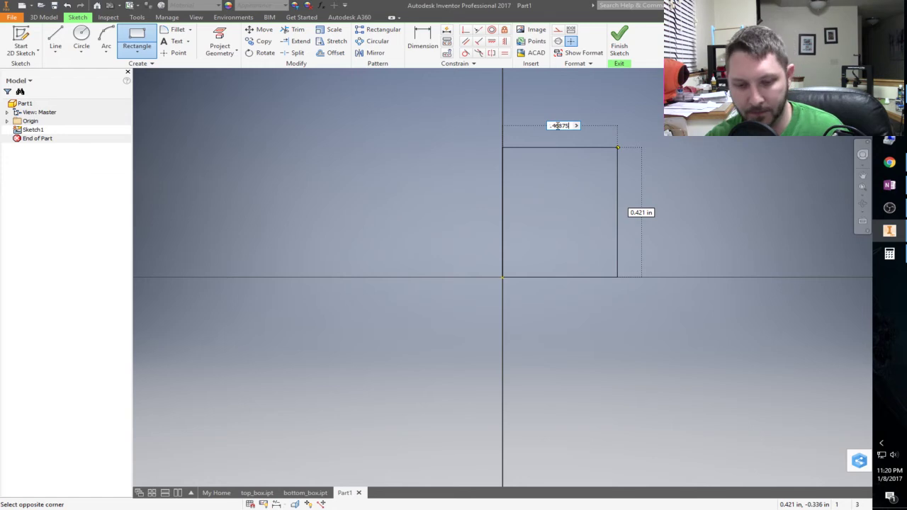
{"action": "key", "text": "Tab"}
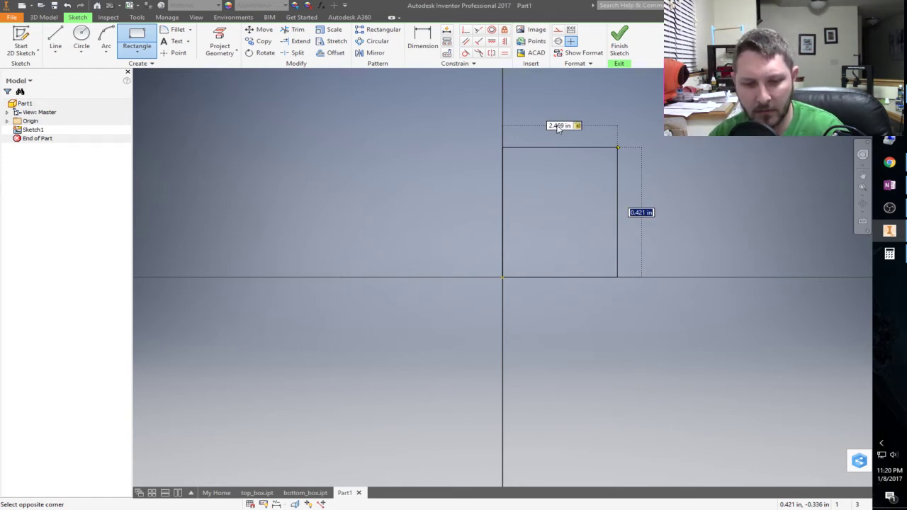
Recheck 15/32 in the calculator, set the rectangle's height to 3.46875 in, and finish the sketch.
{"action": "key", "text": "alt+Tab"}
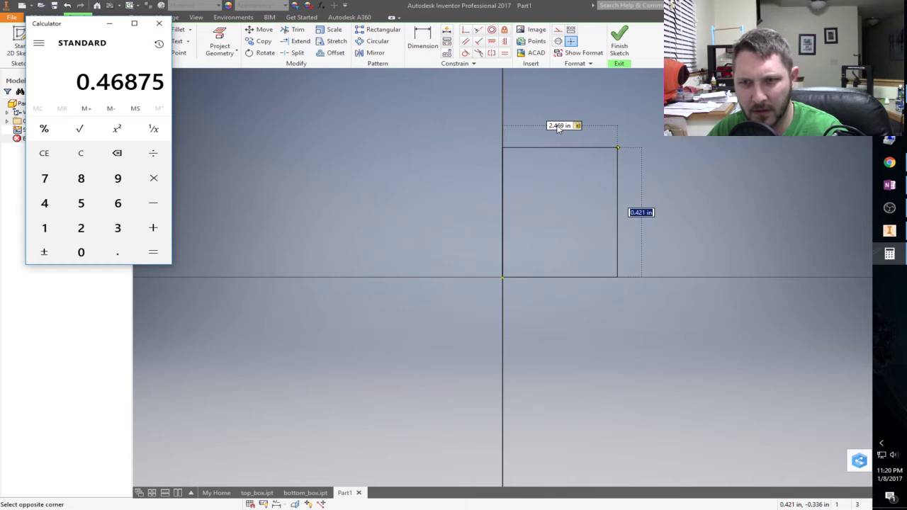
{"action": "key", "text": "Escape"}
{"action": "type", "text": "15/32"}
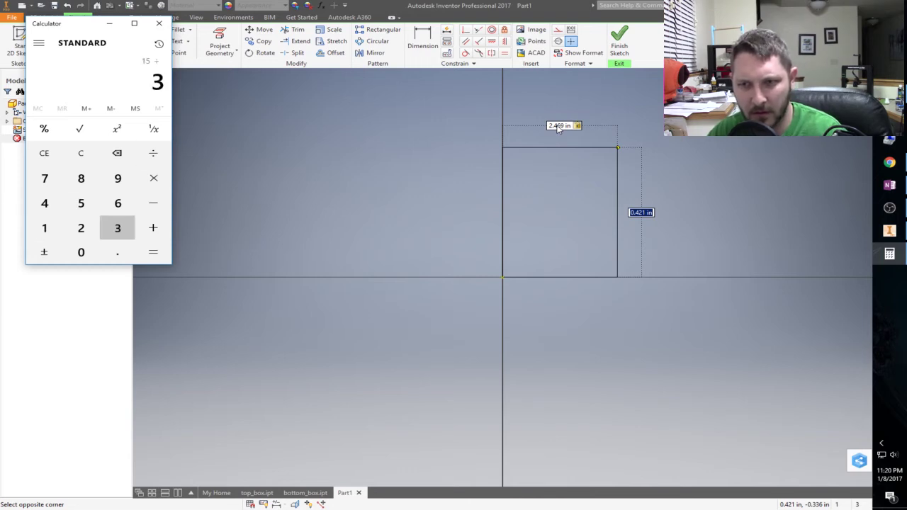
{"action": "key", "text": "Return"}
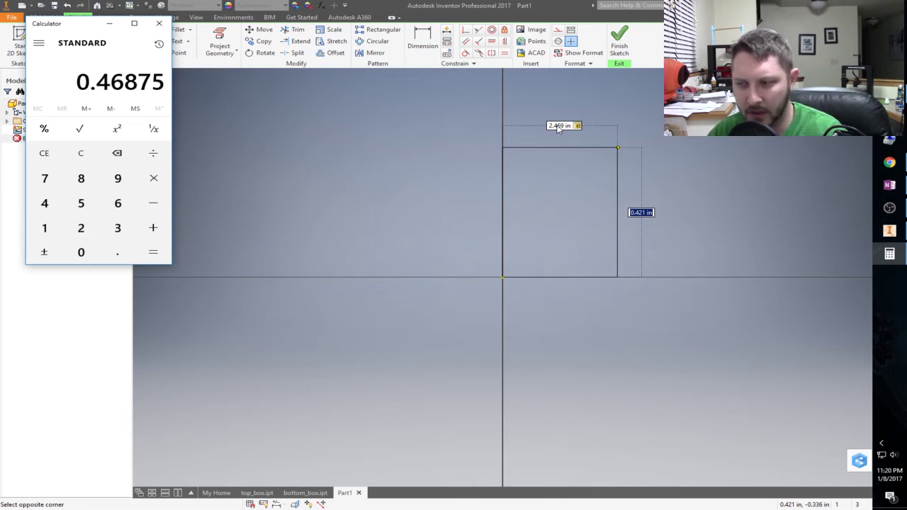
{"action": "key", "text": "alt+Tab"}
{"action": "type", "text": "3"}
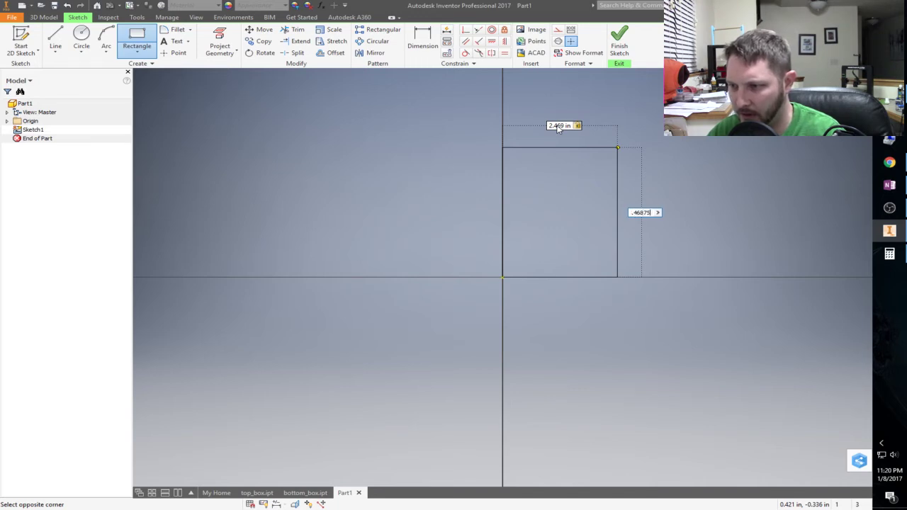
{"action": "key", "text": "Return"}
{"action": "scroll", "coordinate": [587, 290], "scroll_direction": "down", "scroll_amount": 5}
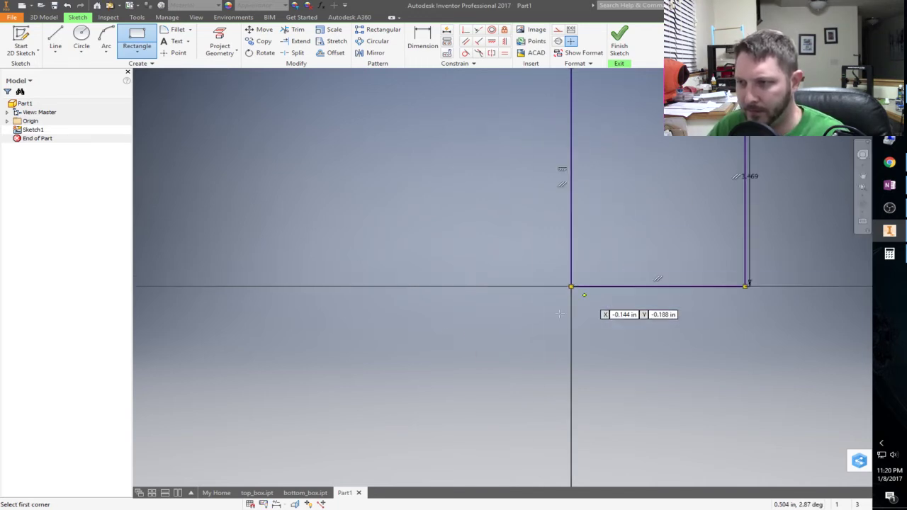
{"action": "scroll", "coordinate": [437, 332], "scroll_direction": "down", "scroll_amount": 2}
{"action": "left_click", "coordinate": [619, 44]}
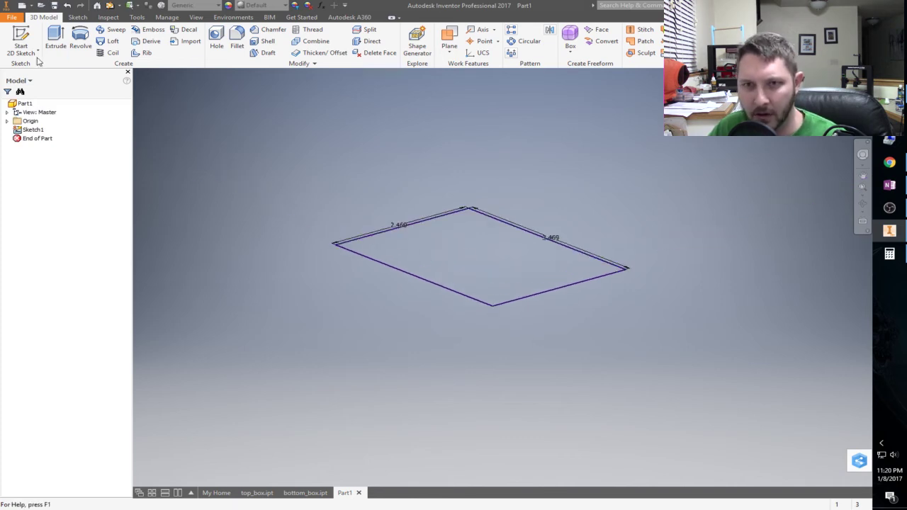
Extrude the rectangle profile 0.05 in into a thin solid plate.
{"action": "left_click", "coordinate": [56, 41]}
{"action": "left_click_drag", "start_coordinate": [251, 129], "coordinate": [204, 132]}
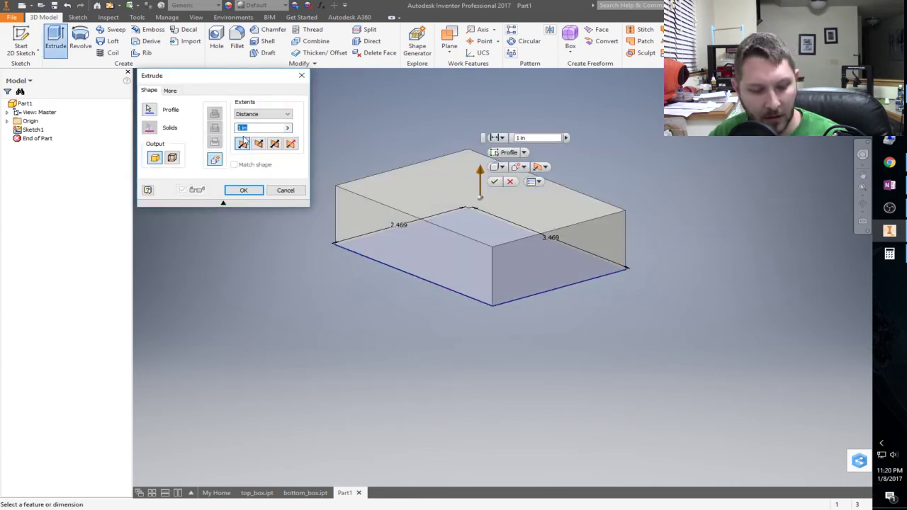
{"action": "type", "text": ".01"}
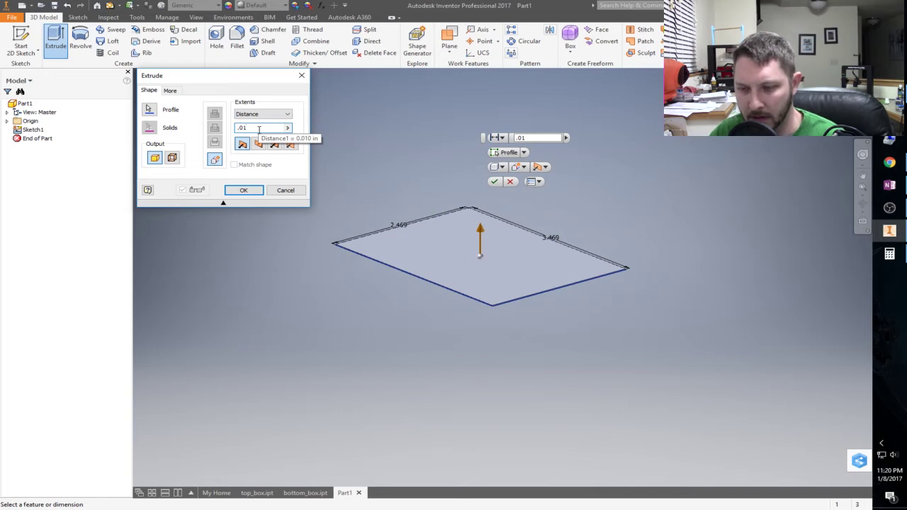
{"action": "key", "text": "BackSpace"}
{"action": "key", "text": "BackSpace"}
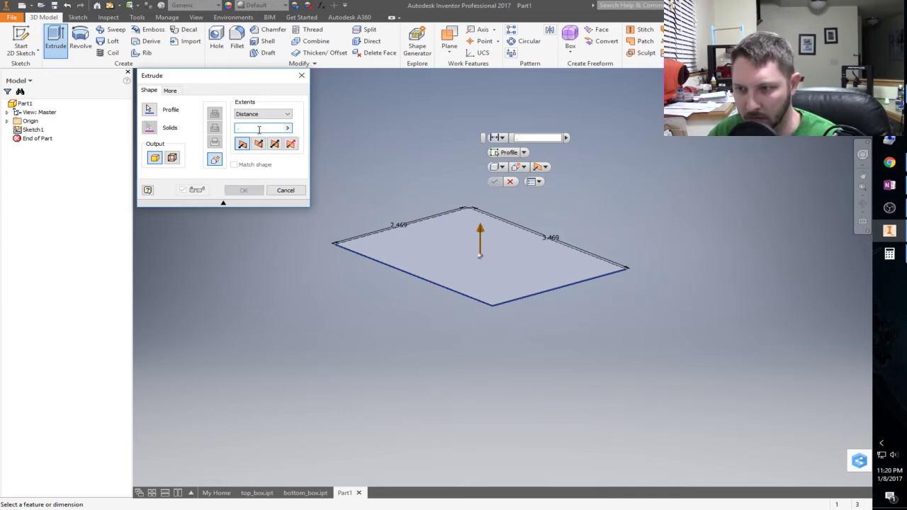
{"action": "type", "text": "05"}
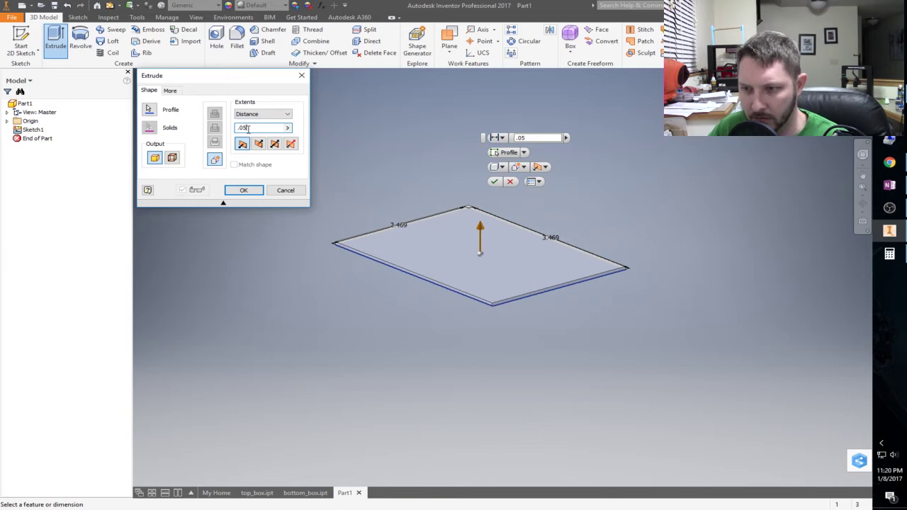
{"action": "key", "text": "Return"}
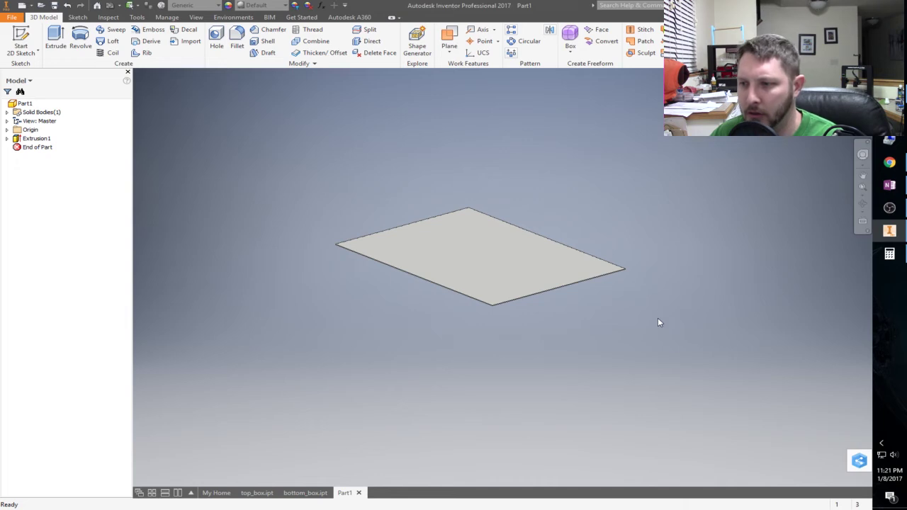
Start a 0.125 in constant fillet and select two of the plate's short vertical corner edges.
{"action": "scroll", "coordinate": [657, 318], "scroll_direction": "up", "scroll_amount": 4}
{"action": "scroll", "coordinate": [613, 284], "scroll_direction": "down", "scroll_amount": 5}
{"action": "left_click_drag", "start_coordinate": [607, 266], "coordinate": [675, 196]}
{"action": "left_click", "coordinate": [236, 39]}
{"action": "middle_click_drag", "start_coordinate": [677, 368], "coordinate": [670, 345], "text": "shift"}
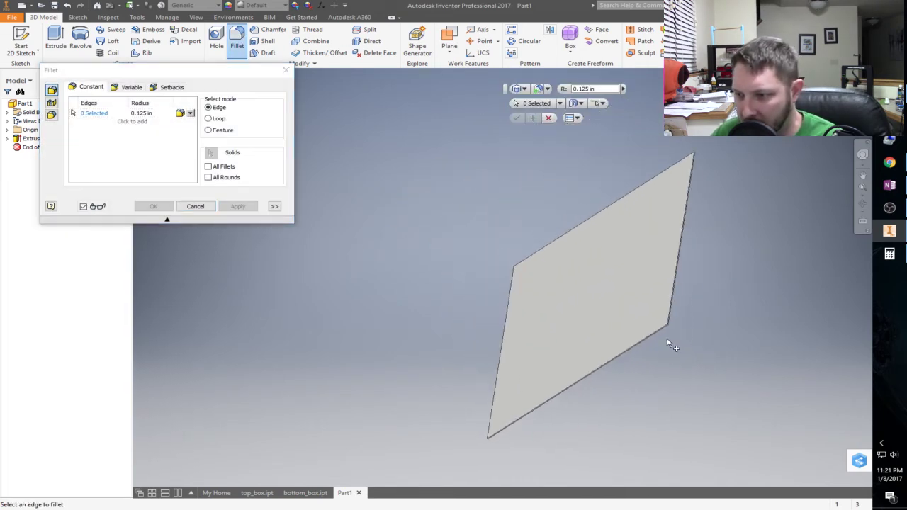
{"action": "scroll", "coordinate": [666, 344], "scroll_direction": "up", "scroll_amount": 5}
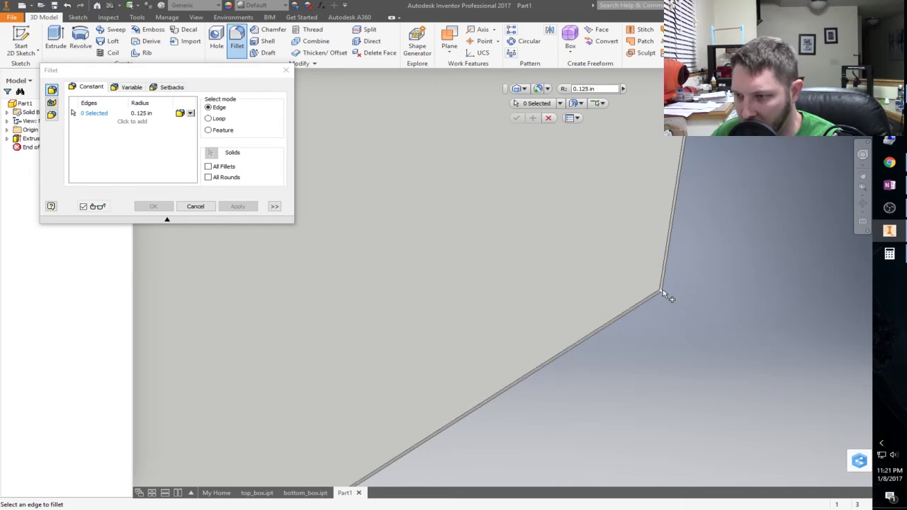
{"action": "left_click", "coordinate": [662, 290]}
{"action": "middle_click_drag", "start_coordinate": [644, 366], "coordinate": [487, 465], "text": "shift"}
{"action": "scroll", "coordinate": [487, 467], "scroll_direction": "down", "scroll_amount": 4}
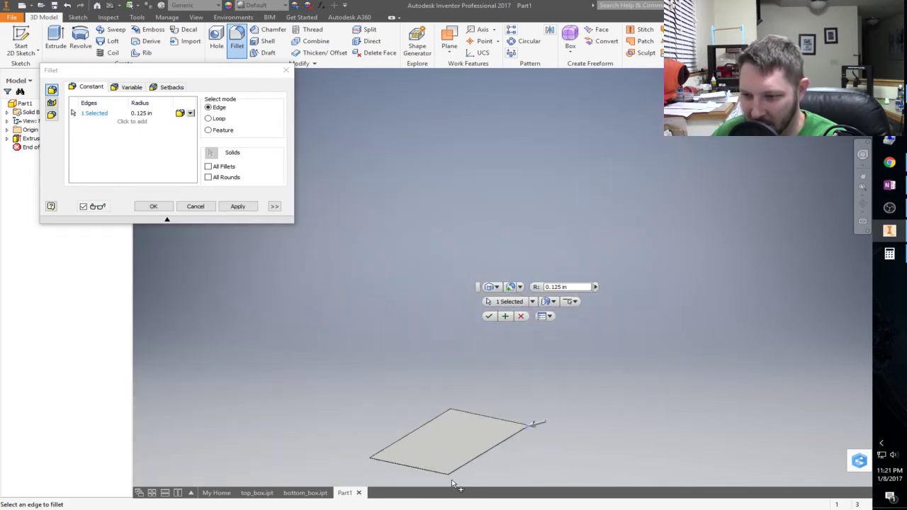
{"action": "scroll", "coordinate": [496, 467], "scroll_direction": "up", "scroll_amount": 8}
{"action": "scroll", "coordinate": [520, 389], "scroll_direction": "down", "scroll_amount": 4}
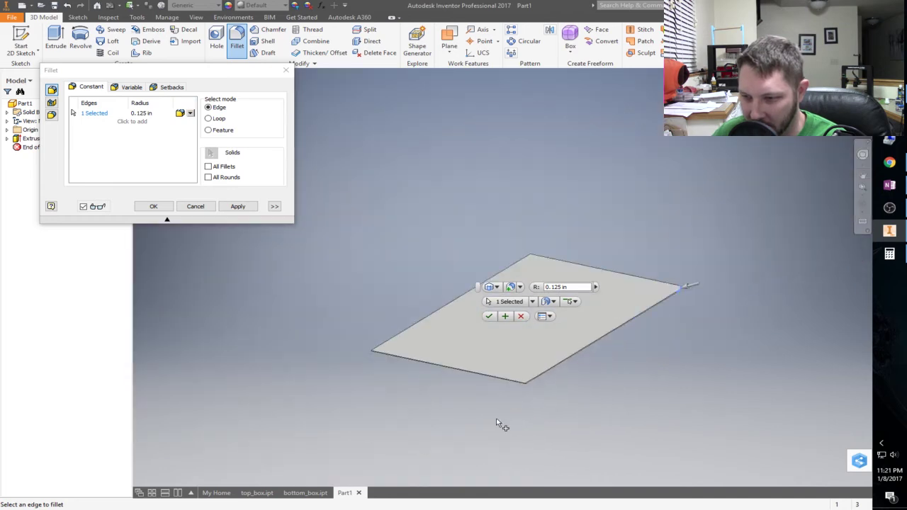
{"action": "scroll", "coordinate": [564, 360], "scroll_direction": "up", "scroll_amount": 5}
{"action": "left_click", "coordinate": [515, 346]}
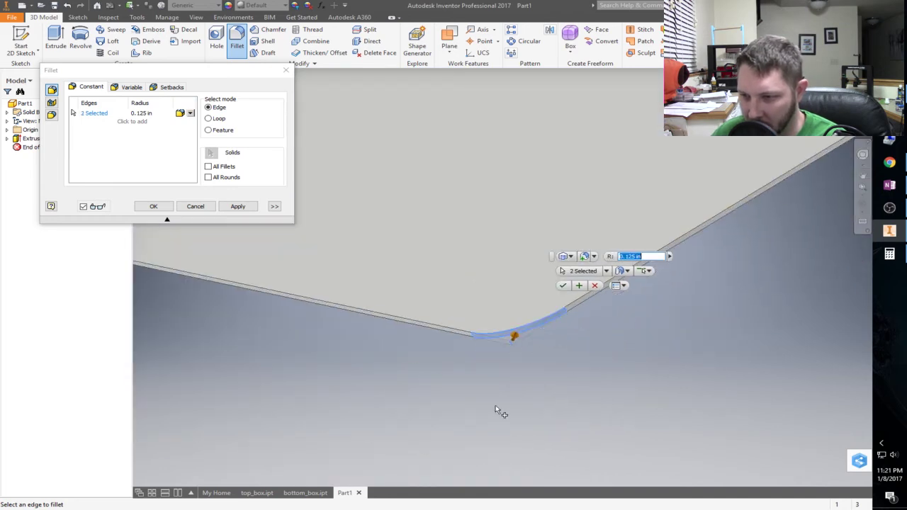
Add the plate's remaining two corner edges to the 0.125 in fillet selection and create the fillet.
{"action": "scroll", "coordinate": [496, 411], "scroll_direction": "down", "scroll_amount": 5}
{"action": "middle_click_drag", "start_coordinate": [364, 404], "coordinate": [488, 395], "text": "shift"}
{"action": "scroll", "coordinate": [267, 399], "scroll_direction": "down", "scroll_amount": 2}
{"action": "scroll", "coordinate": [262, 403], "scroll_direction": "up", "scroll_amount": 10}
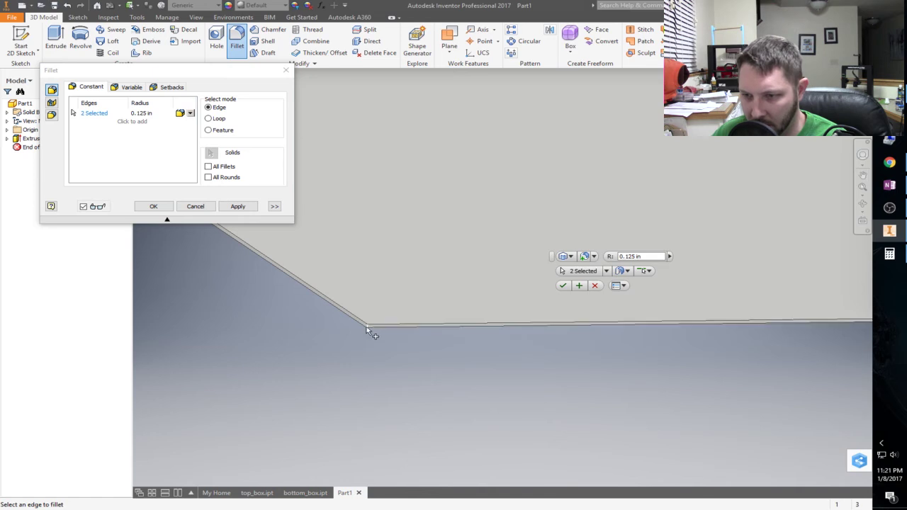
{"action": "left_click", "coordinate": [369, 327]}
{"action": "scroll", "coordinate": [337, 358], "scroll_direction": "down", "scroll_amount": 4}
{"action": "scroll", "coordinate": [334, 319], "scroll_direction": "up", "scroll_amount": 5}
{"action": "scroll", "coordinate": [336, 319], "scroll_direction": "up", "scroll_amount": 3}
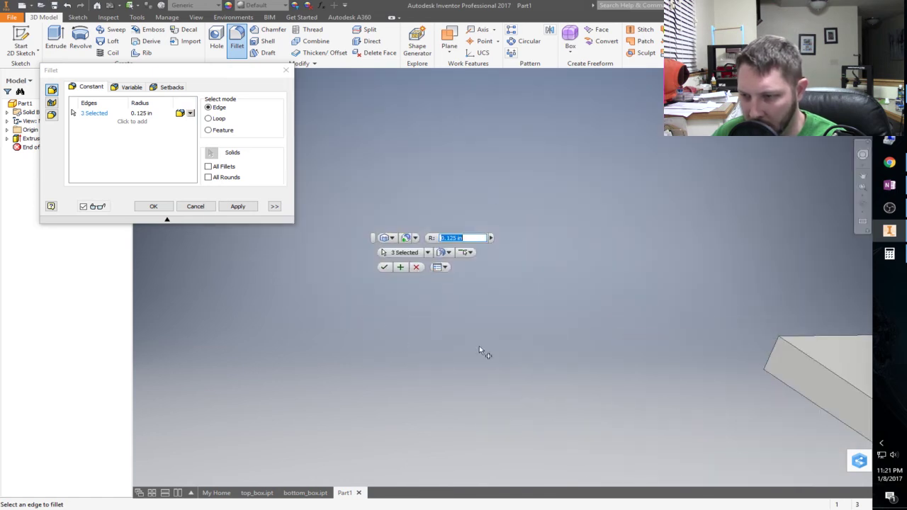
{"action": "scroll", "coordinate": [680, 368], "scroll_direction": "down", "scroll_amount": 4}
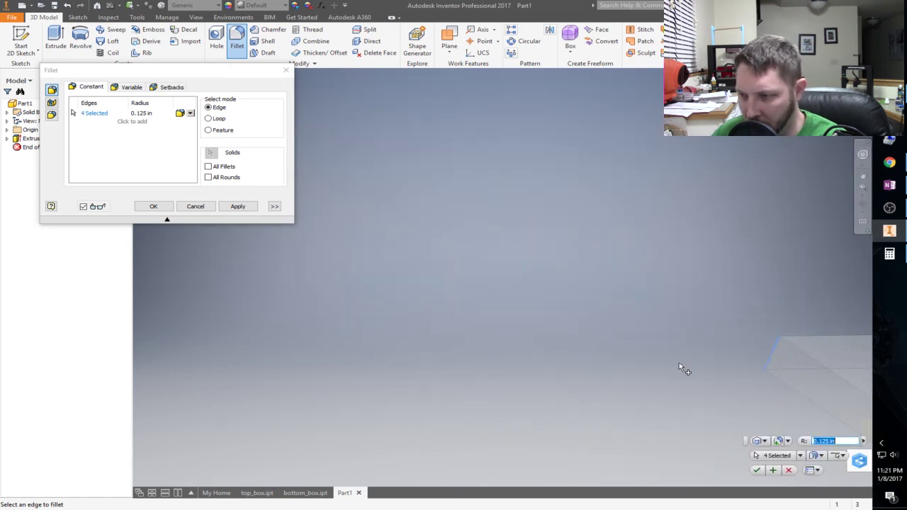
{"action": "left_click", "coordinate": [150, 206]}
Save the rounded plate on the Desktop as an Inventor part named card.
{"action": "scroll", "coordinate": [363, 288], "scroll_direction": "down", "scroll_amount": 4}
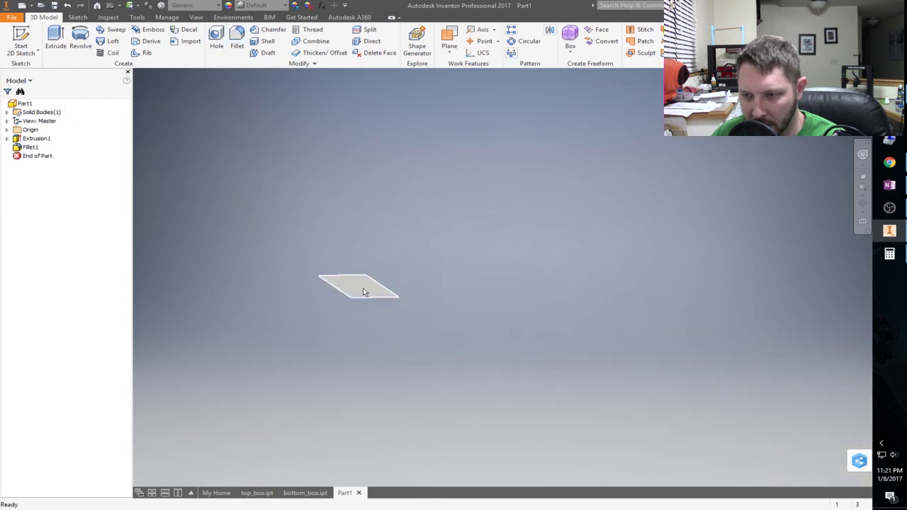
{"action": "scroll", "coordinate": [396, 294], "scroll_direction": "up", "scroll_amount": 5}
{"action": "scroll", "coordinate": [627, 269], "scroll_direction": "down", "scroll_amount": 5}
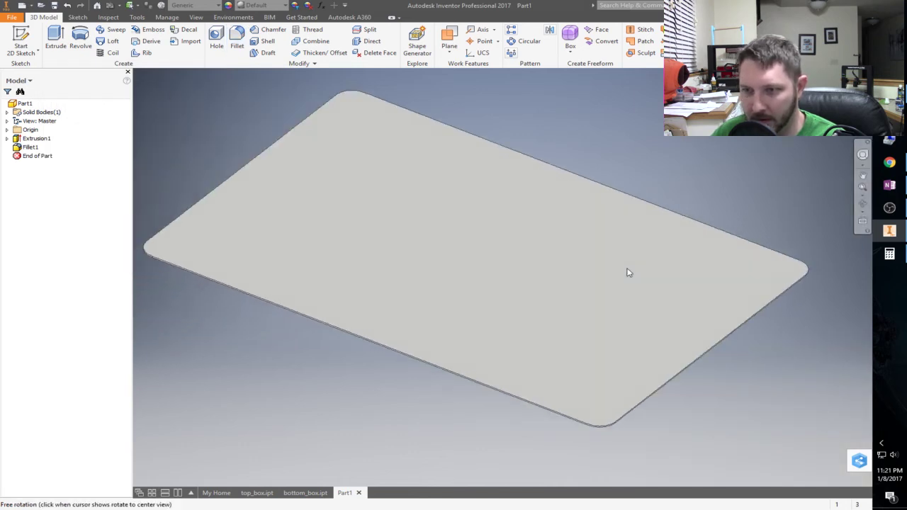
{"action": "left_click", "coordinate": [54, 6]}
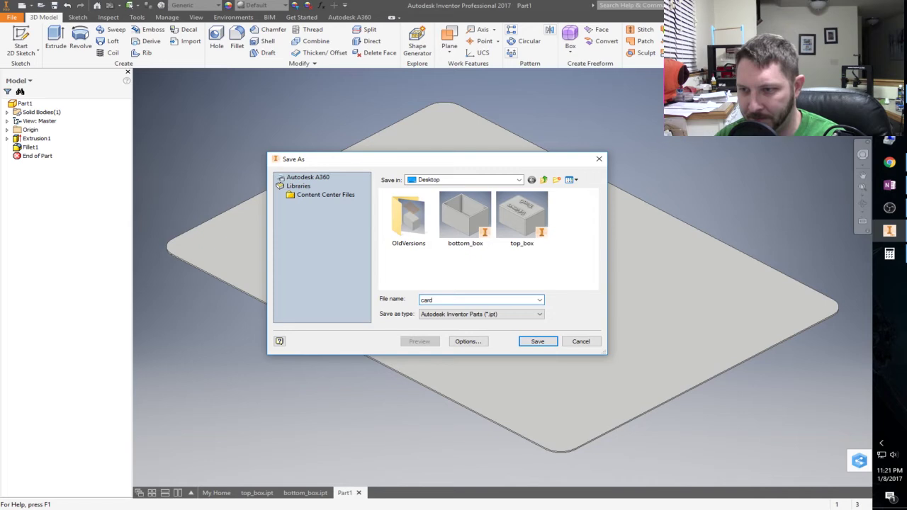
{"action": "type", "text": "card"}
{"action": "key", "text": "Return"}
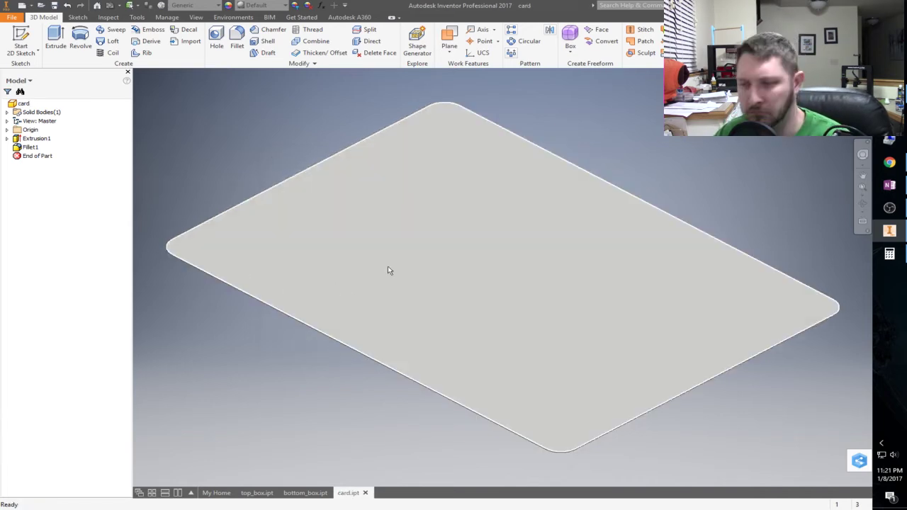
Create a new assembly file.
{"action": "scroll", "coordinate": [507, 282], "scroll_direction": "up", "scroll_amount": 6}
{"action": "scroll", "coordinate": [507, 282], "scroll_direction": "down", "scroll_amount": 4}
{"action": "scroll", "coordinate": [555, 264], "scroll_direction": "down", "scroll_amount": 2}
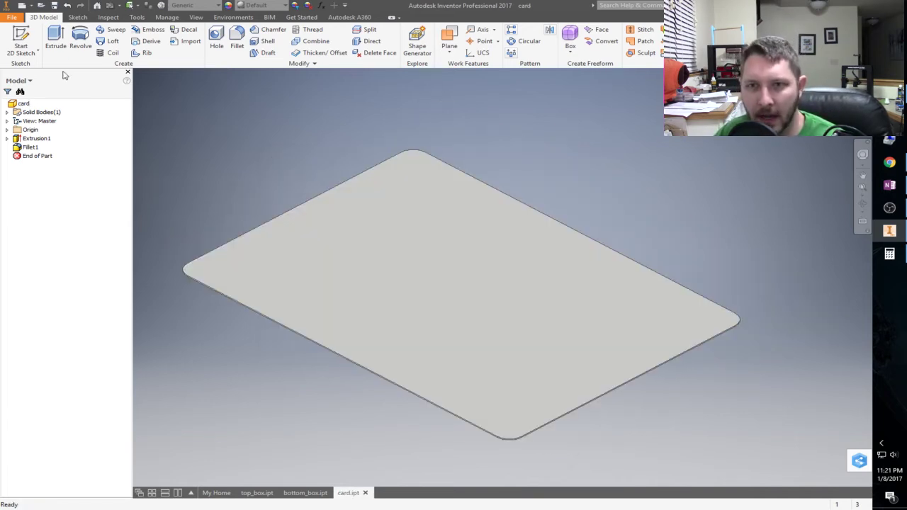
{"action": "left_click", "coordinate": [31, 5]}
{"action": "left_click", "coordinate": [54, 21]}
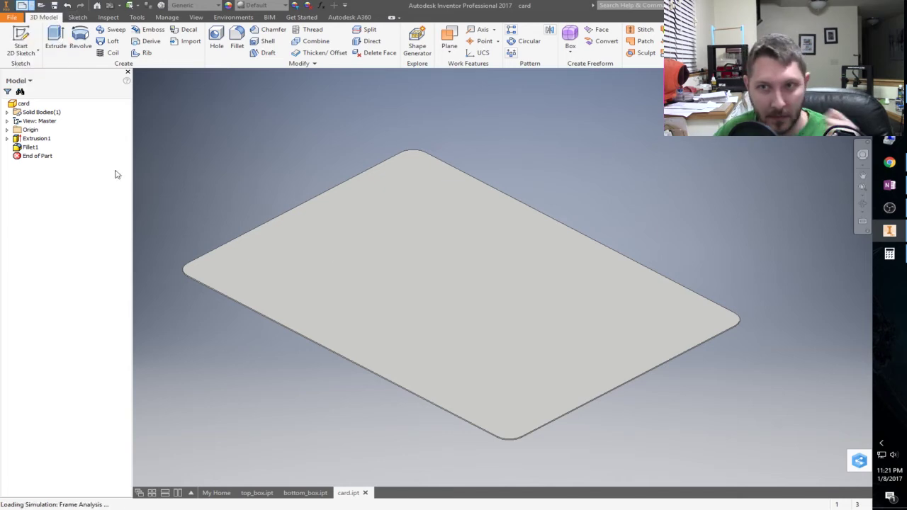
Place one instance of the bottom_box part from the Desktop into the new assembly.
{"action": "left_click", "coordinate": [16, 37]}
{"action": "left_click", "coordinate": [468, 180]}
{"action": "left_click", "coordinate": [441, 275]}
{"action": "left_click", "coordinate": [434, 180]}
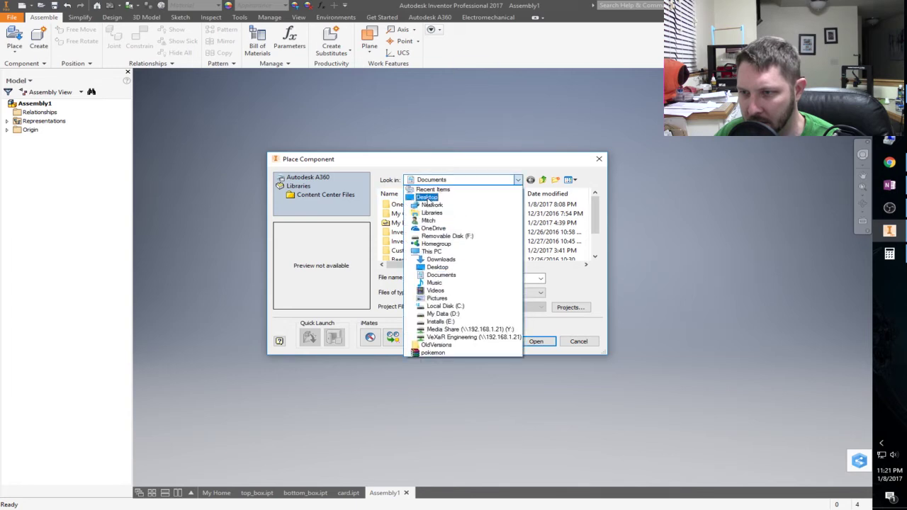
{"action": "left_click", "coordinate": [427, 198]}
{"action": "scroll", "coordinate": [437, 239], "scroll_direction": "down", "scroll_amount": 2}
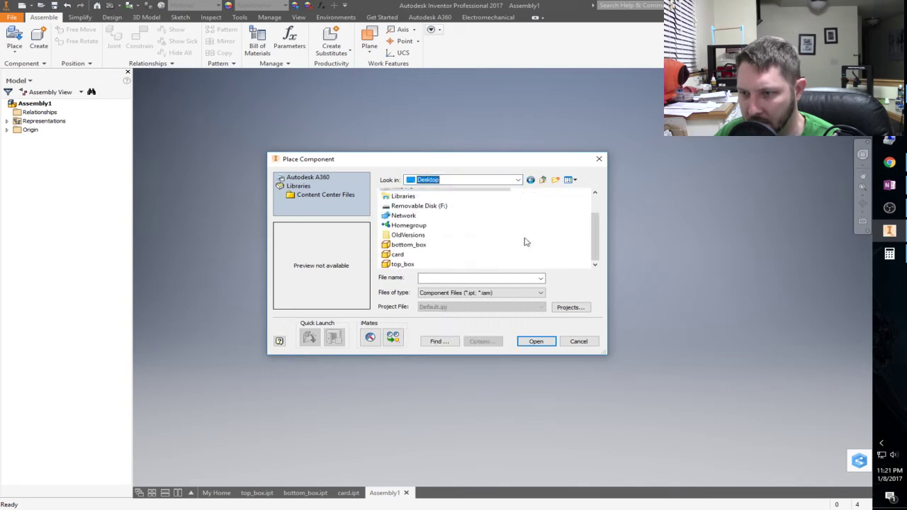
{"action": "double_click", "coordinate": [422, 247]}
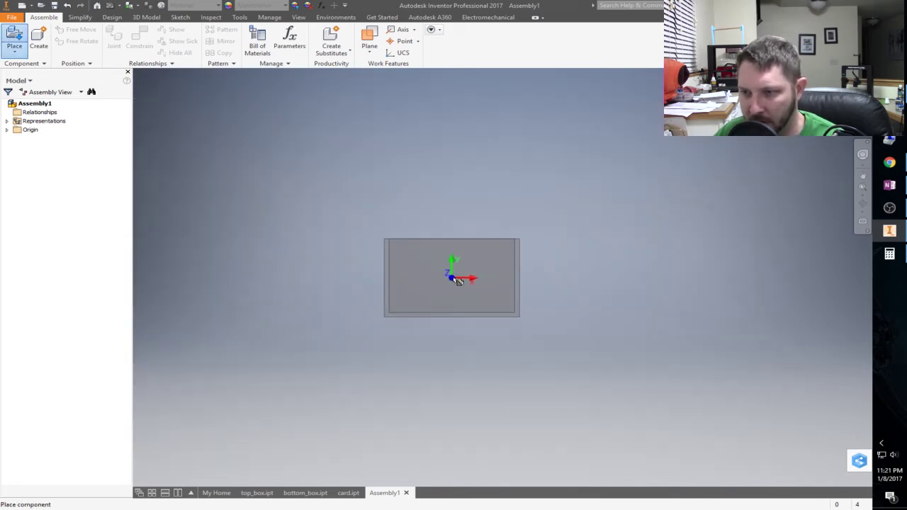
{"action": "left_click", "coordinate": [458, 281]}
{"action": "key", "text": "Escape"}
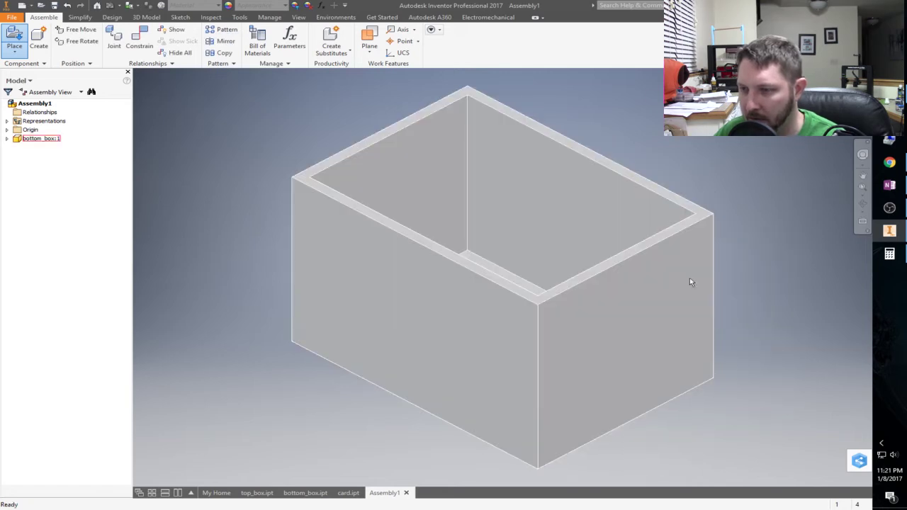
Ground the bottom_box component so it stays fixed in the assembly.
{"action": "scroll", "coordinate": [519, 270], "scroll_direction": "up", "scroll_amount": 5}
{"action": "scroll", "coordinate": [518, 271], "scroll_direction": "down", "scroll_amount": 4}
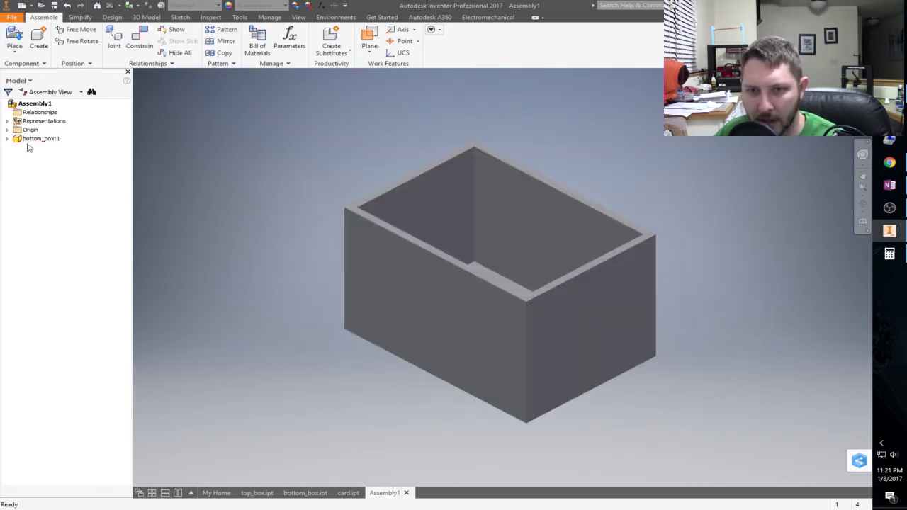
{"action": "right_click", "coordinate": [51, 138]}
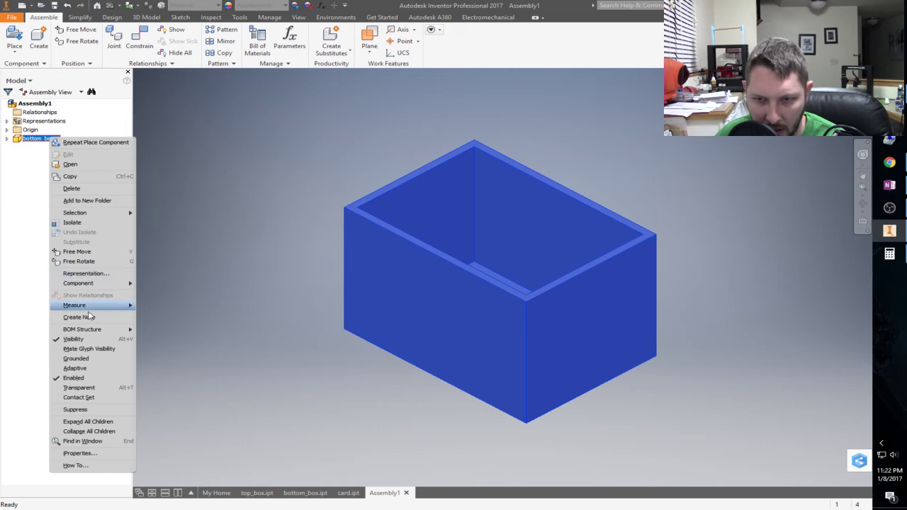
{"action": "left_click", "coordinate": [99, 358]}
{"action": "left_click", "coordinate": [230, 178]}
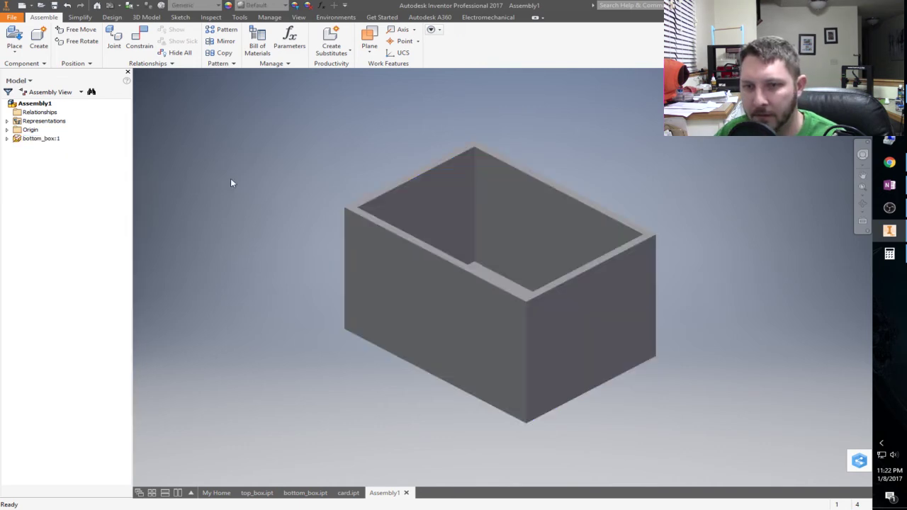
Place one instance of the card part from the Desktop beside the grounded box.
{"action": "left_click", "coordinate": [13, 39]}
{"action": "left_click", "coordinate": [525, 225]}
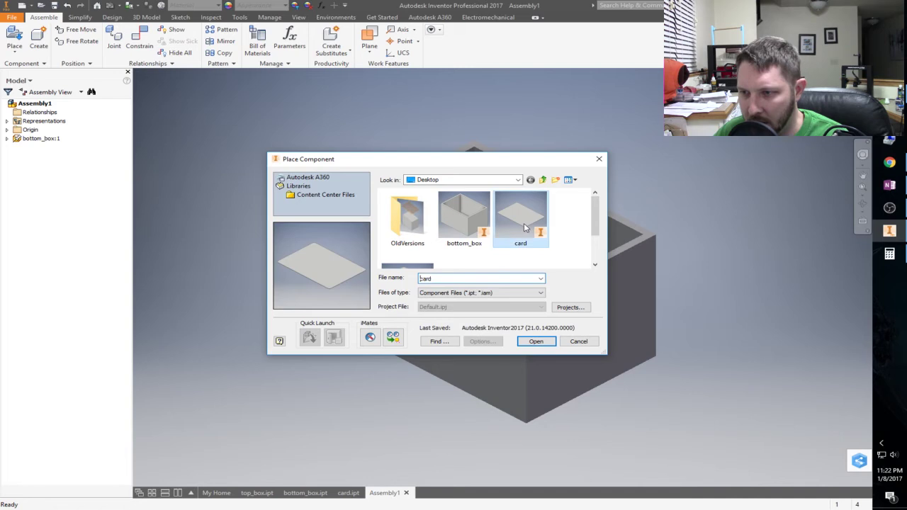
{"action": "left_click", "coordinate": [536, 341]}
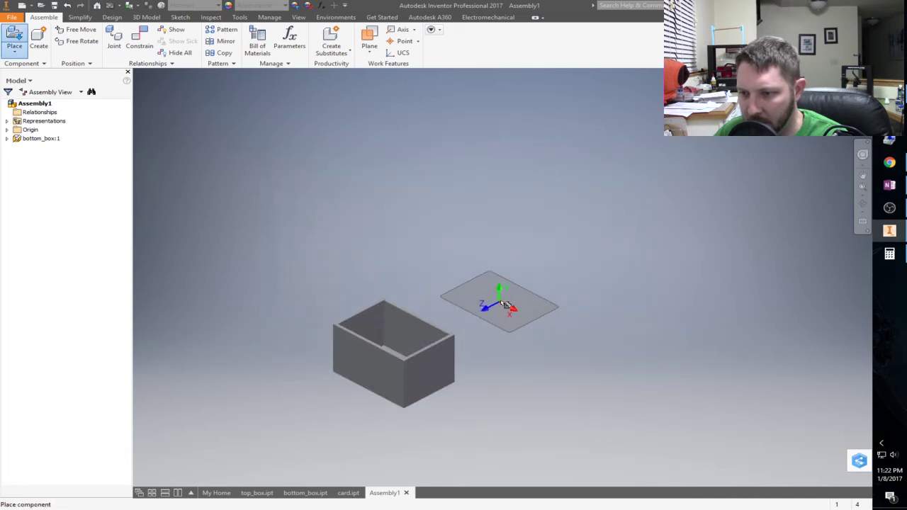
{"action": "left_click", "coordinate": [486, 304]}
{"action": "key", "text": "Escape"}
Place one instance of the top_box part from the Desktop in the free space beyond the card.
{"action": "left_click", "coordinate": [15, 39]}
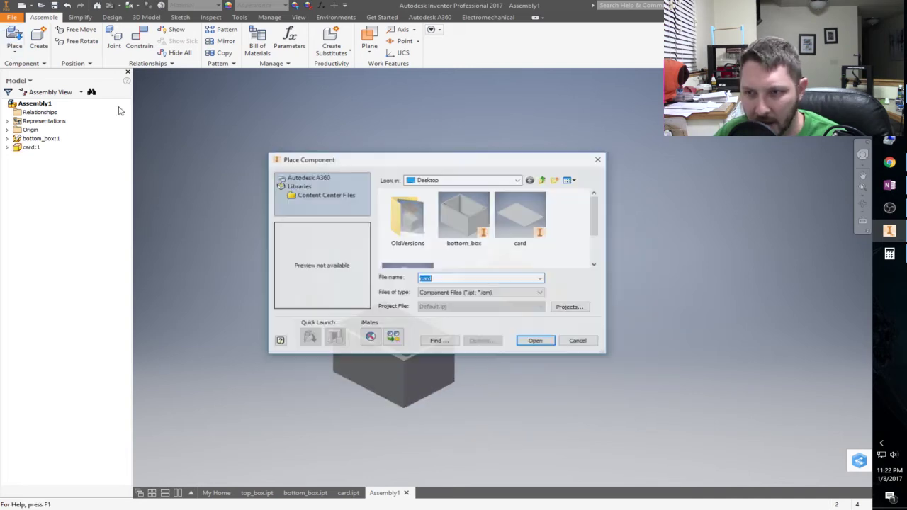
{"action": "scroll", "coordinate": [484, 225], "scroll_direction": "down", "scroll_amount": 1}
{"action": "double_click", "coordinate": [397, 243]}
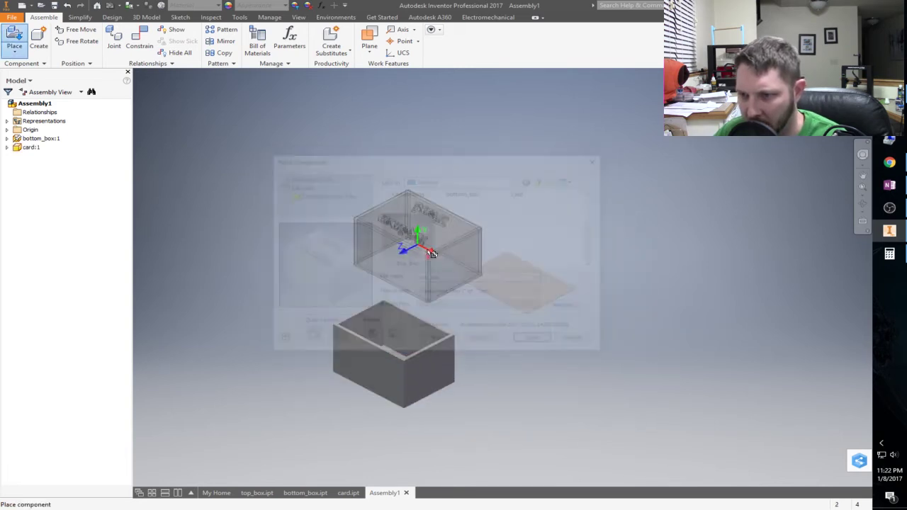
{"action": "left_click", "coordinate": [632, 280]}
{"action": "key", "text": "Escape"}
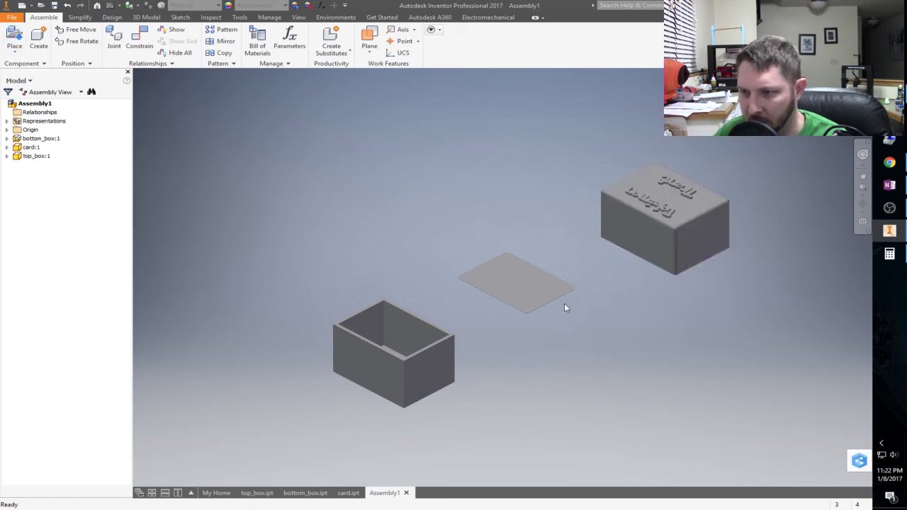
Mate the card's short narrow edge face to the inner floor of bottom_box with a 0.000 in offset.
{"action": "left_click", "coordinate": [139, 50]}
{"action": "scroll", "coordinate": [571, 306], "scroll_direction": "down", "scroll_amount": 2}
{"action": "scroll", "coordinate": [563, 308], "scroll_direction": "up", "scroll_amount": 10}
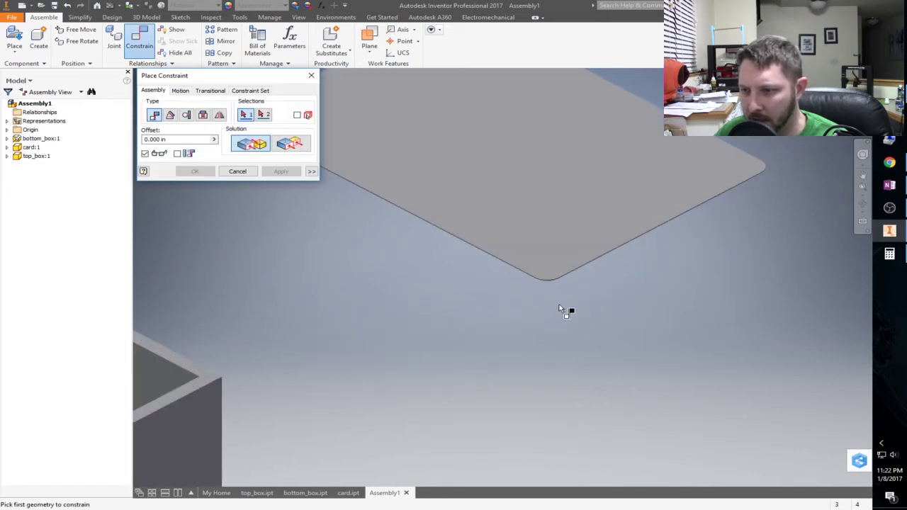
{"action": "scroll", "coordinate": [607, 225], "scroll_direction": "up", "scroll_amount": 5}
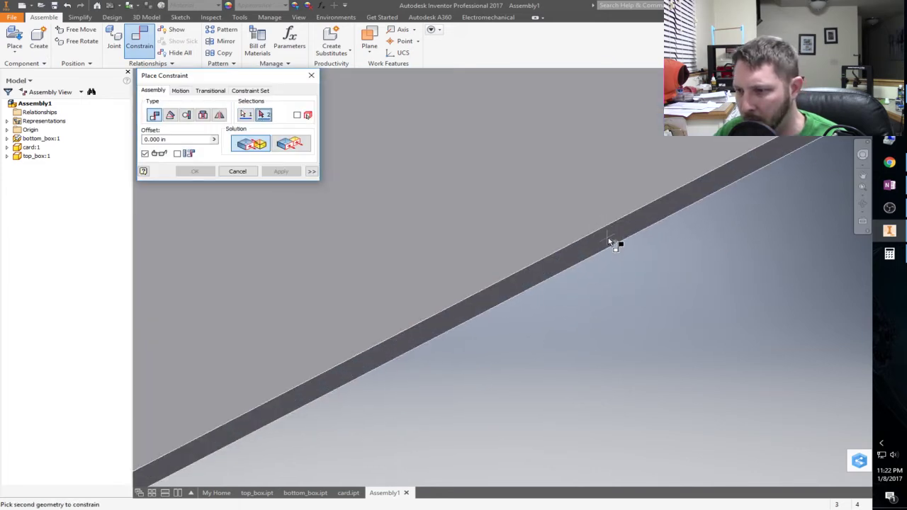
{"action": "scroll", "coordinate": [603, 255], "scroll_direction": "down", "scroll_amount": 8}
{"action": "scroll", "coordinate": [503, 255], "scroll_direction": "up", "scroll_amount": 7}
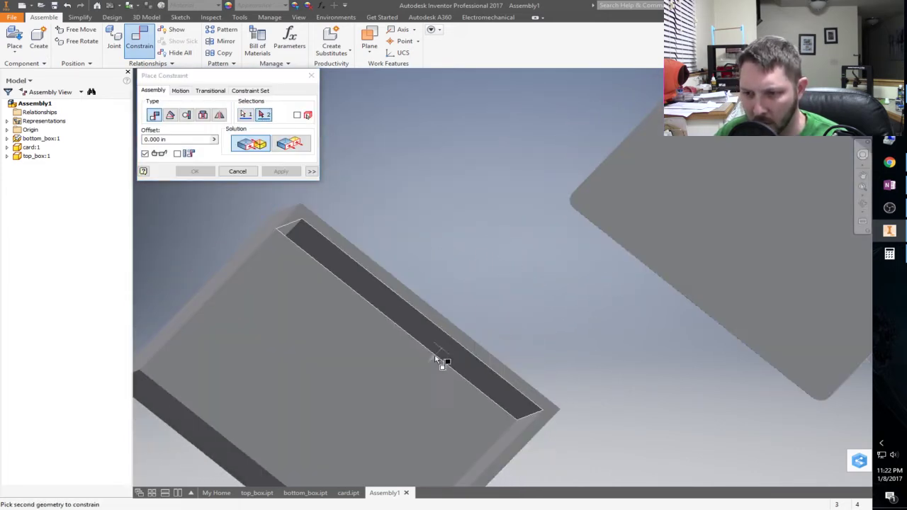
{"action": "left_click", "coordinate": [371, 390]}
{"action": "scroll", "coordinate": [651, 309], "scroll_direction": "down", "scroll_amount": 3}
{"action": "scroll", "coordinate": [651, 310], "scroll_direction": "up", "scroll_amount": 6}
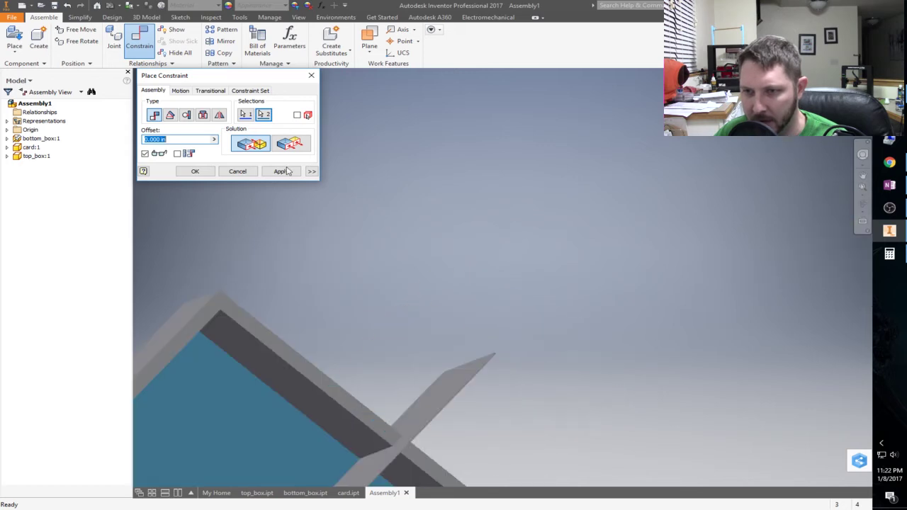
{"action": "left_click", "coordinate": [199, 174]}
Mate the card's long narrow edge face to an inner side wall of bottom_box with a 0.000 in offset.
{"action": "scroll", "coordinate": [458, 296], "scroll_direction": "down", "scroll_amount": 6}
{"action": "mouse_move", "coordinate": [458, 296]}
{"action": "middle_mouse_down", "text": "shift"}
{"action": "mouse_move", "coordinate": [498, 318]}
{"action": "mouse_move", "coordinate": [468, 310]}
{"action": "middle_mouse_up", "text": "shift"}
{"action": "scroll", "coordinate": [379, 364], "scroll_direction": "down", "scroll_amount": 5}
{"action": "scroll", "coordinate": [410, 348], "scroll_direction": "up", "scroll_amount": 10}
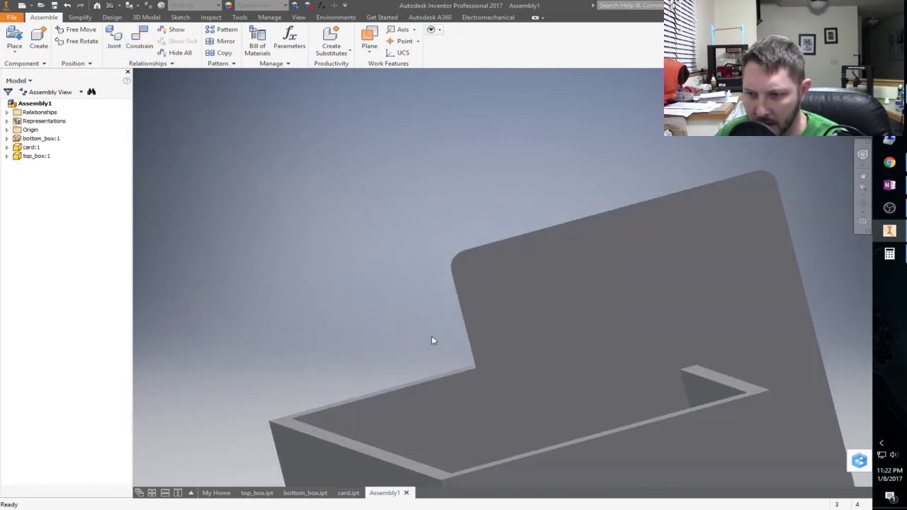
{"action": "middle_click_drag", "start_coordinate": [376, 309], "coordinate": [416, 294], "text": "shift"}
{"action": "key", "text": "c"}
{"action": "scroll", "coordinate": [546, 376], "scroll_direction": "up", "scroll_amount": 5}
{"action": "left_click", "coordinate": [653, 309]}
{"action": "scroll", "coordinate": [645, 317], "scroll_direction": "down", "scroll_amount": 5}
{"action": "middle_click_drag", "start_coordinate": [640, 365], "coordinate": [601, 345], "text": "shift"}
{"action": "left_click", "coordinate": [601, 345]}
{"action": "scroll", "coordinate": [601, 337], "scroll_direction": "down", "scroll_amount": 5}
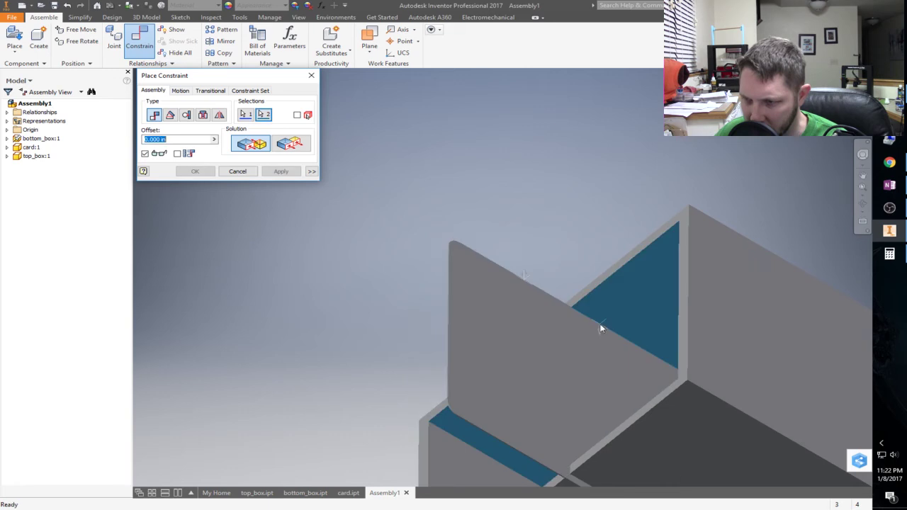
{"action": "left_click", "coordinate": [194, 171]}
{"action": "middle_click_drag", "start_coordinate": [421, 252], "coordinate": [550, 342], "text": "shift"}
{"action": "scroll", "coordinate": [644, 369], "scroll_direction": "up", "scroll_amount": 2}
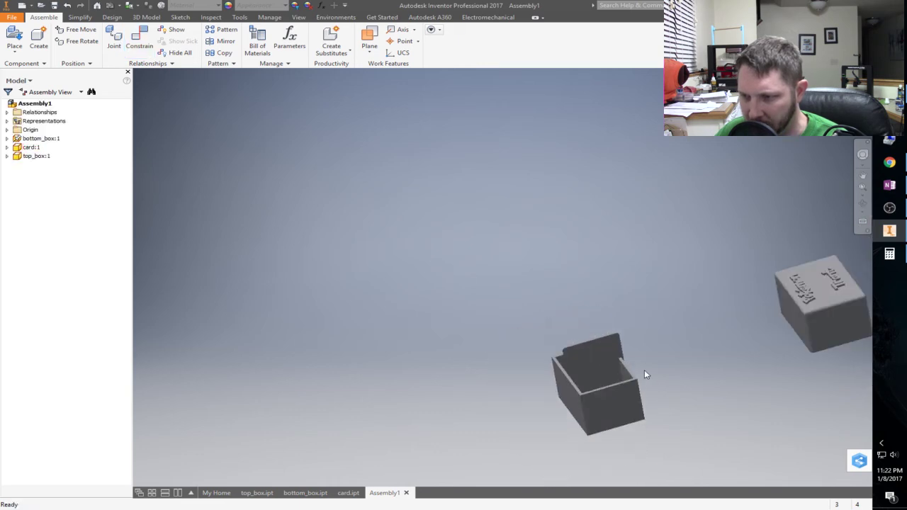
{"action": "scroll", "coordinate": [625, 367], "scroll_direction": "down", "scroll_amount": 5}
{"action": "mouse_move", "coordinate": [622, 357]}
{"action": "middle_mouse_down", "text": "shift"}
{"action": "mouse_move", "coordinate": [607, 368]}
{"action": "mouse_move", "coordinate": [627, 368]}
{"action": "mouse_move", "coordinate": [618, 369]}
{"action": "middle_mouse_up", "text": "shift"}
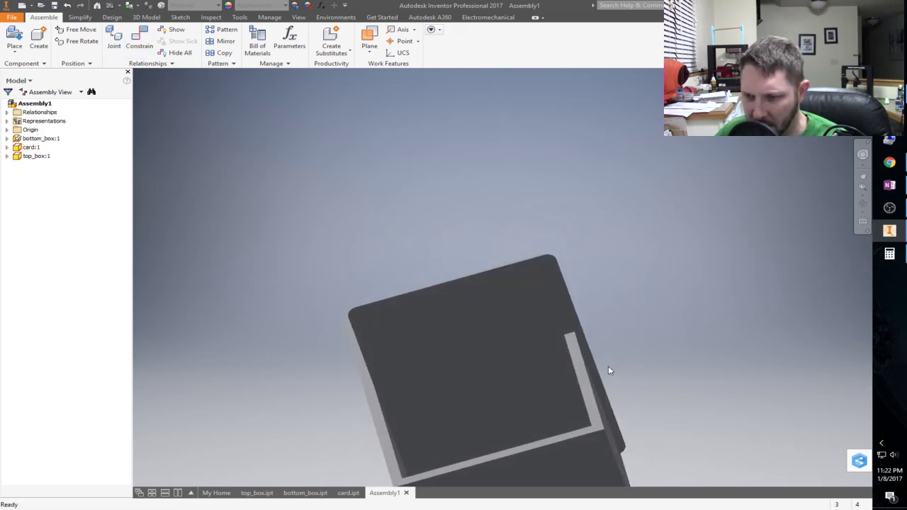
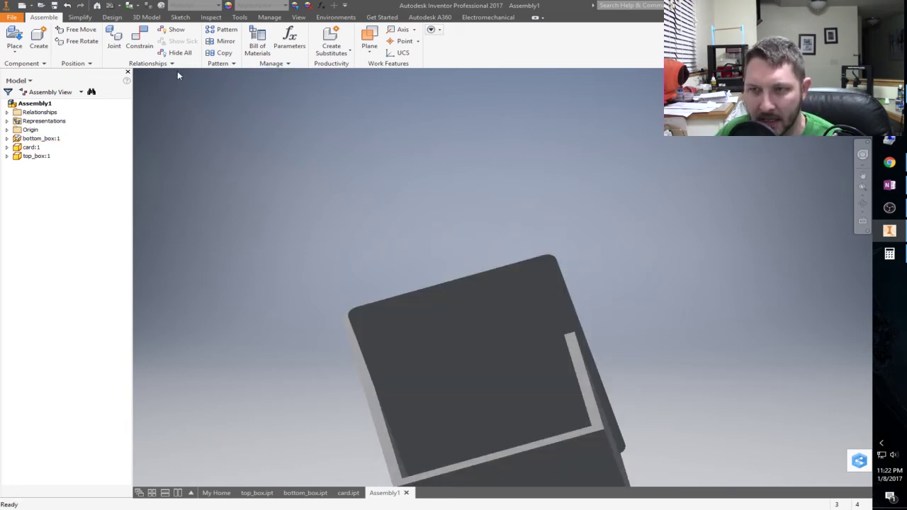
{"action": "left_click", "coordinate": [83, 20]}
{"action": "left_click", "coordinate": [53, 18]}
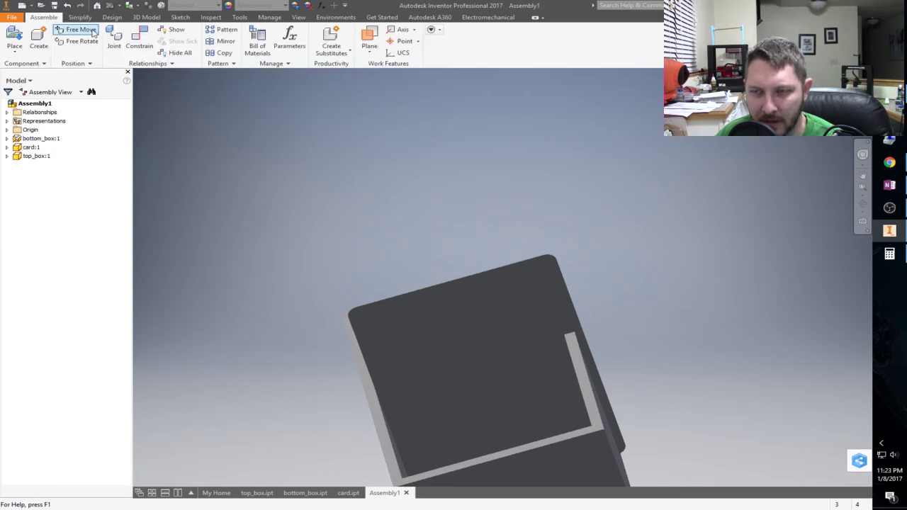
Measure the outer width of bottom_box between its two long top edges.
{"action": "left_click", "coordinate": [213, 17]}
{"action": "left_click", "coordinate": [116, 43]}
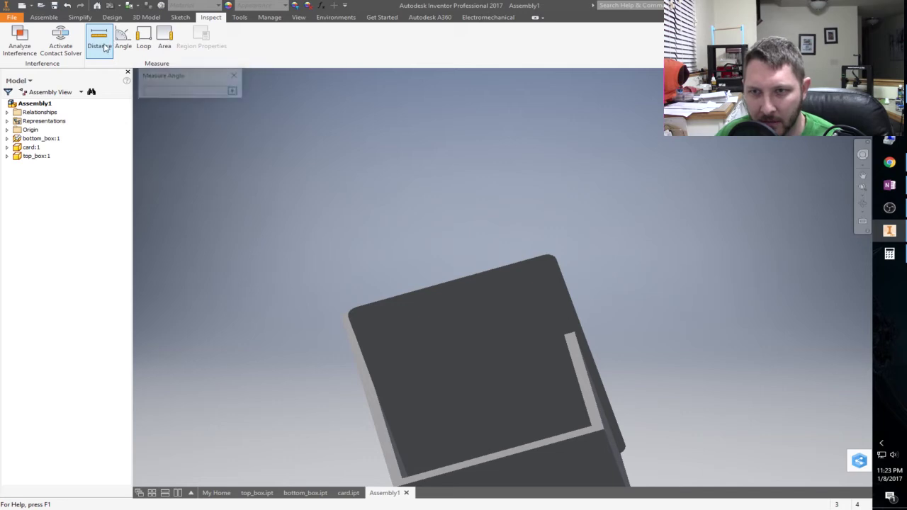
{"action": "left_click", "coordinate": [99, 39]}
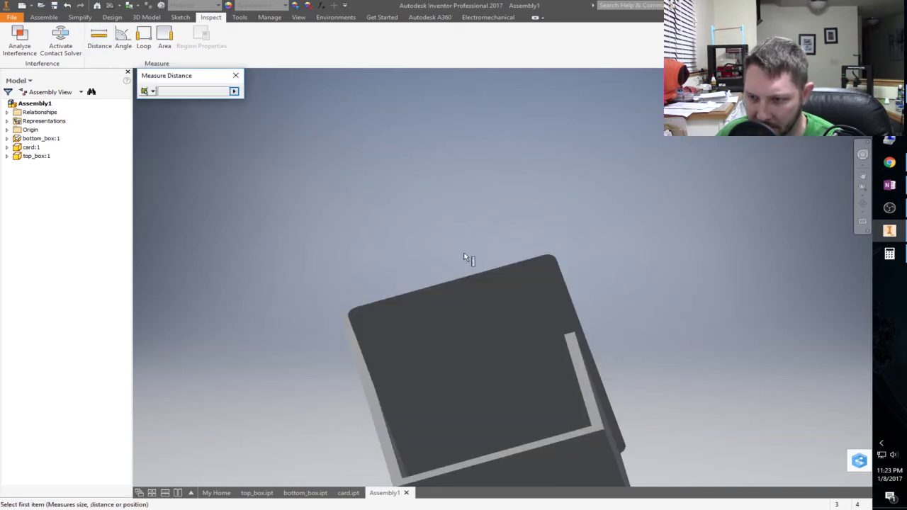
{"action": "scroll", "coordinate": [470, 268], "scroll_direction": "down", "scroll_amount": 5}
{"action": "scroll", "coordinate": [449, 291], "scroll_direction": "up", "scroll_amount": 5}
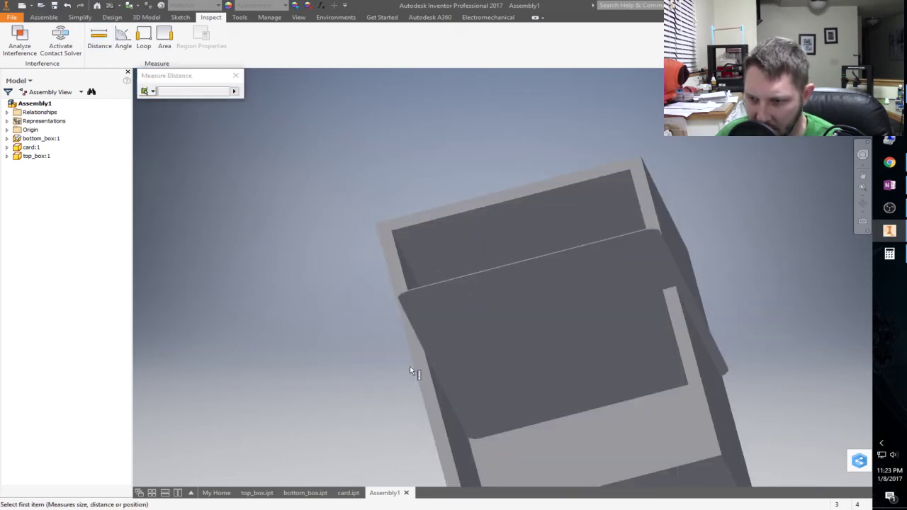
{"action": "left_click", "coordinate": [417, 371]}
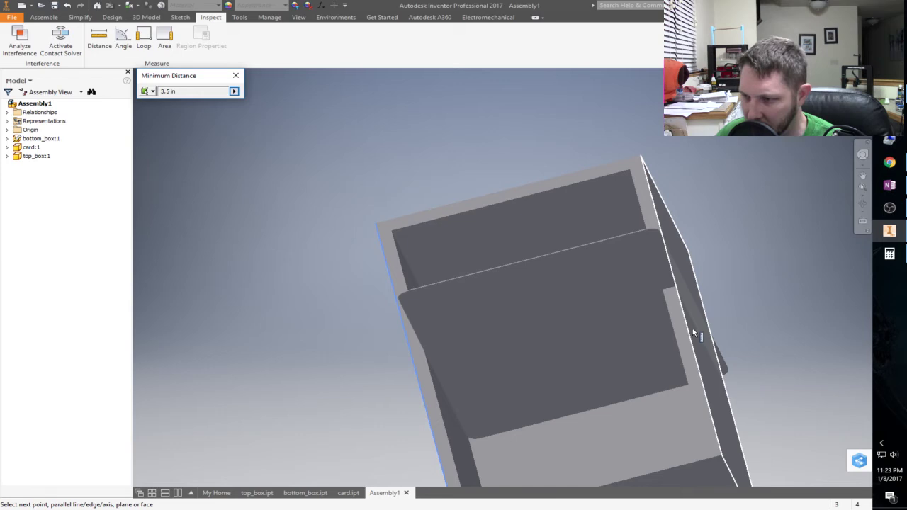
{"action": "left_click", "coordinate": [687, 325]}
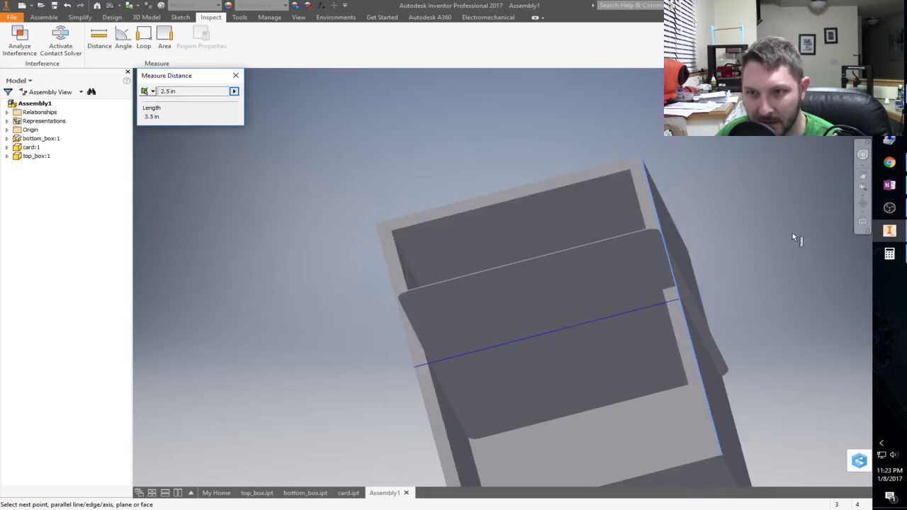
{"action": "key", "text": "Return"}
{"action": "key", "text": "Escape"}
{"action": "key", "text": "Escape"}
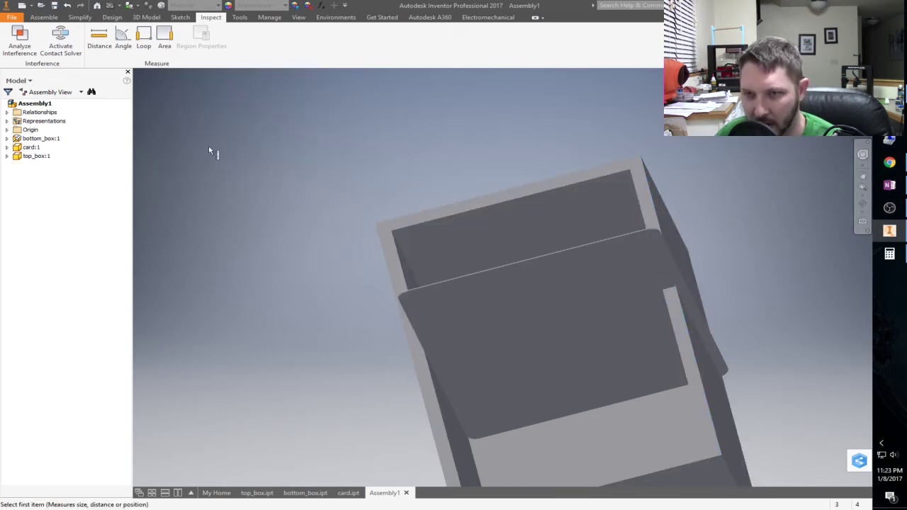
Measure the card's width between its two long edges and end the distance measurement.
{"action": "left_click", "coordinate": [418, 341]}
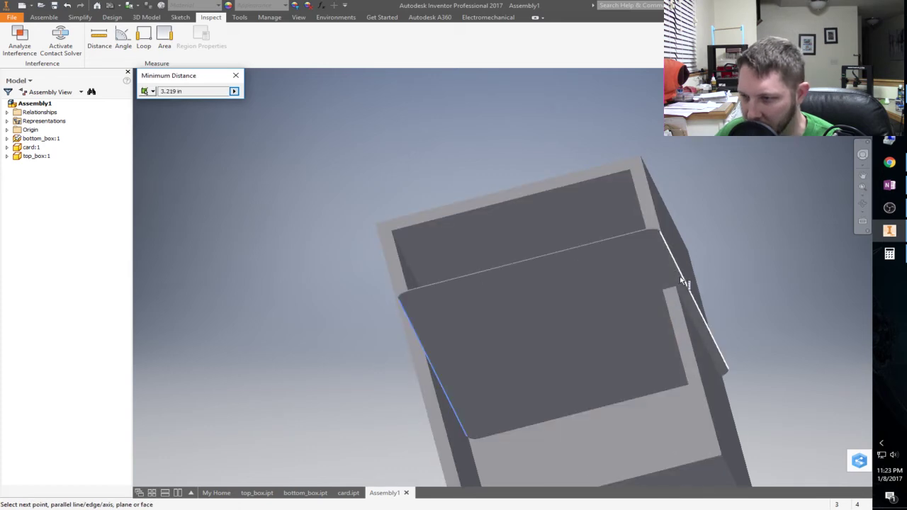
{"action": "left_click", "coordinate": [684, 282]}
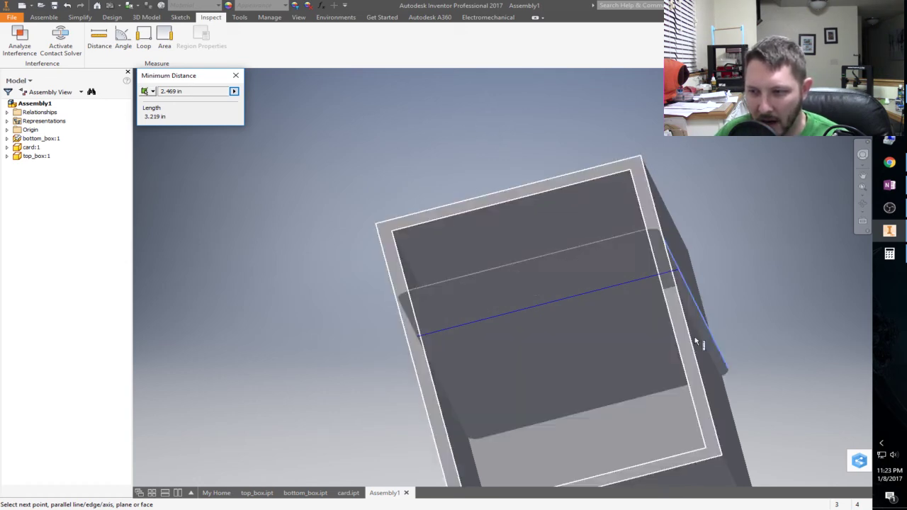
{"action": "left_click", "coordinate": [237, 78]}
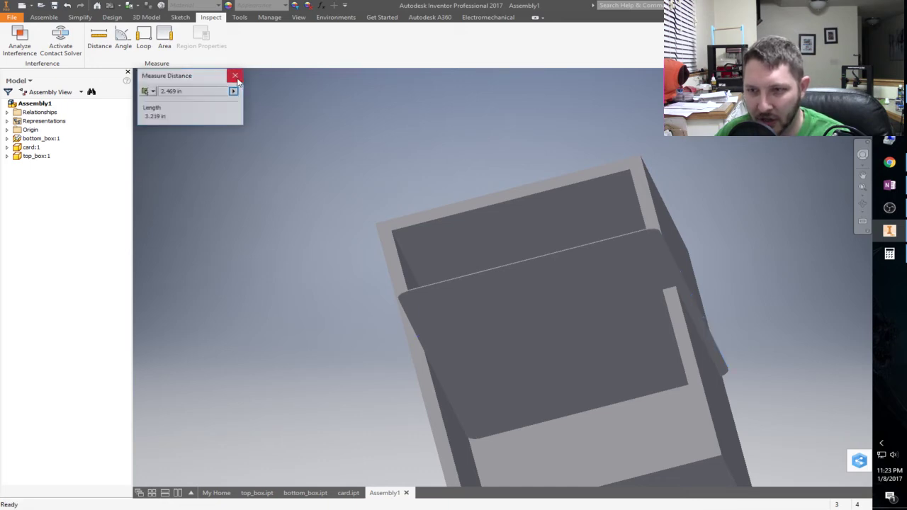
Set the short side of bottom_box's base sketch to 2.75 in and finish the sketch.
{"action": "scroll", "coordinate": [383, 213], "scroll_direction": "up", "scroll_amount": 3}
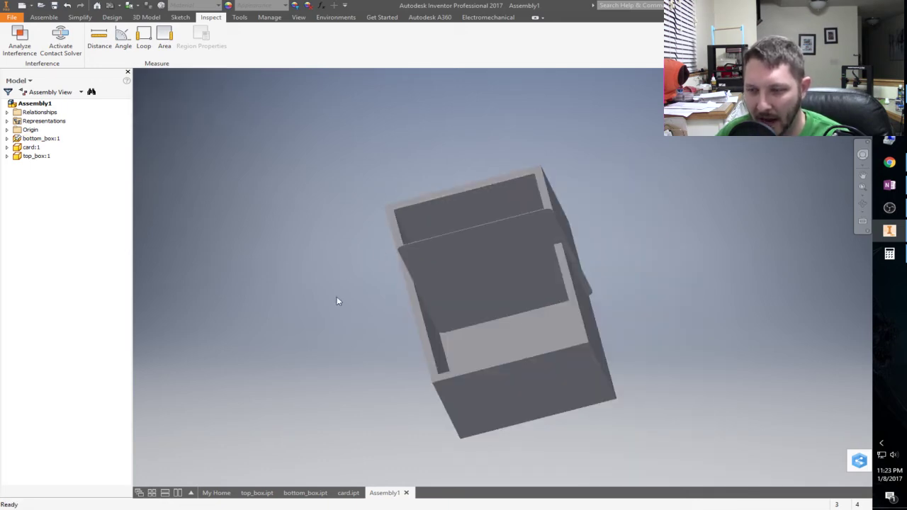
{"action": "middle_click_drag", "start_coordinate": [338, 301], "coordinate": [381, 324], "text": "shift"}
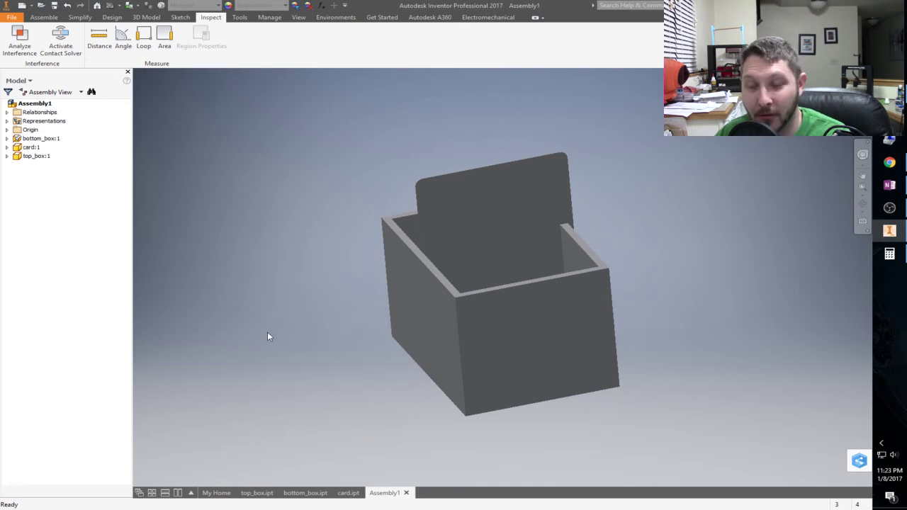
{"action": "key", "text": "ctrl+Tab"}
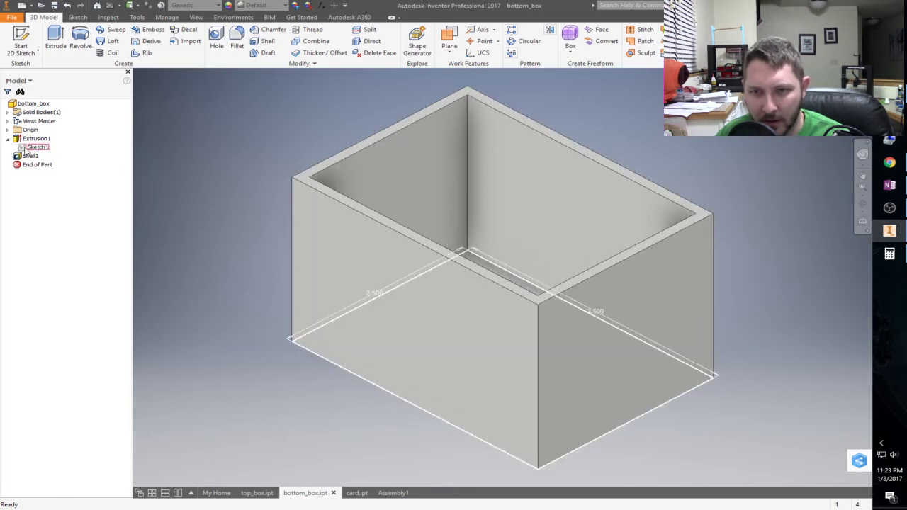
{"action": "double_click", "coordinate": [37, 147]}
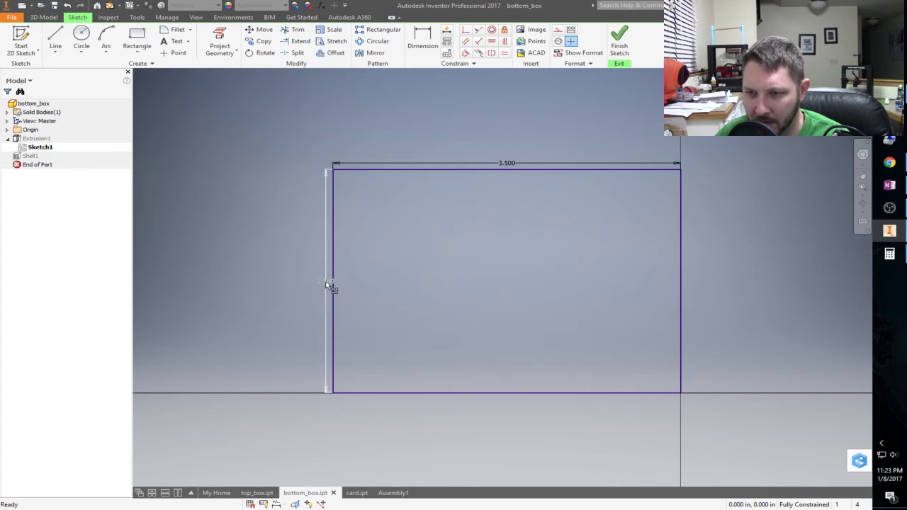
{"action": "double_click", "coordinate": [326, 282]}
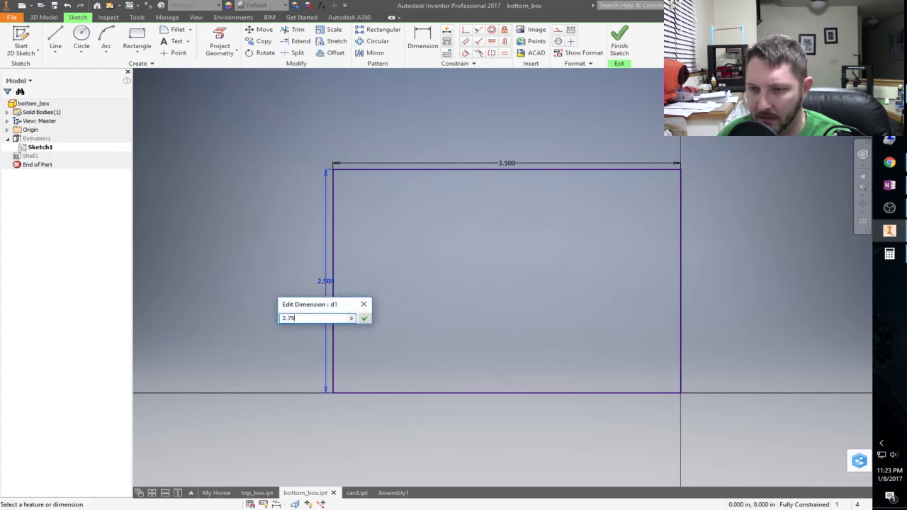
{"action": "key", "text": "Return"}
{"action": "left_click", "coordinate": [619, 41]}
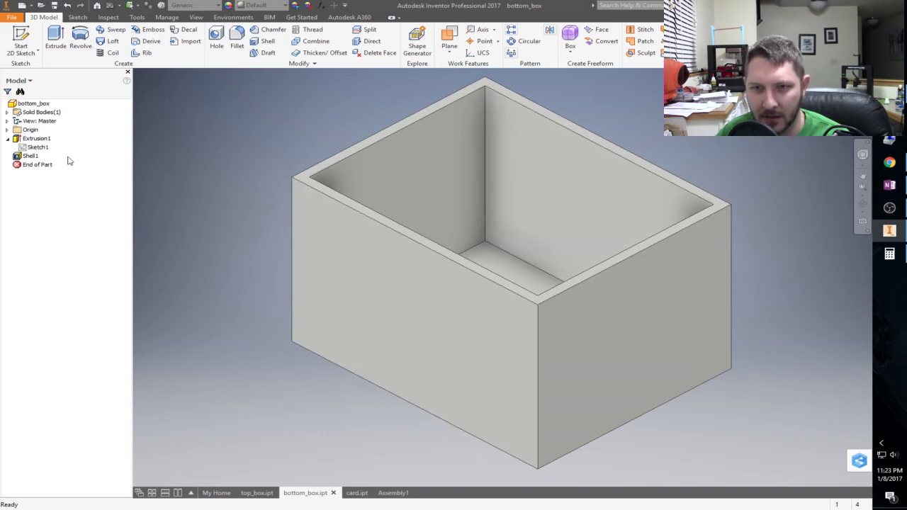
Examine the card's clearance to both inner side walls of bottom_box in Assembly1, viewed from above.
{"action": "left_click", "coordinate": [393, 492]}
{"action": "middle_click_drag", "start_coordinate": [566, 227], "coordinate": [588, 306], "text": "shift"}
{"action": "scroll", "coordinate": [588, 306], "scroll_direction": "up", "scroll_amount": 8}
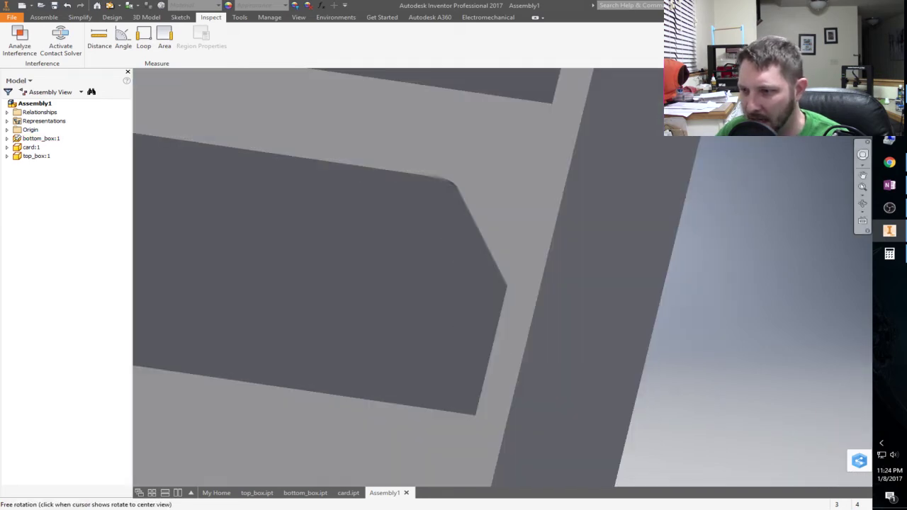
{"action": "left_click", "coordinate": [825, 103]}
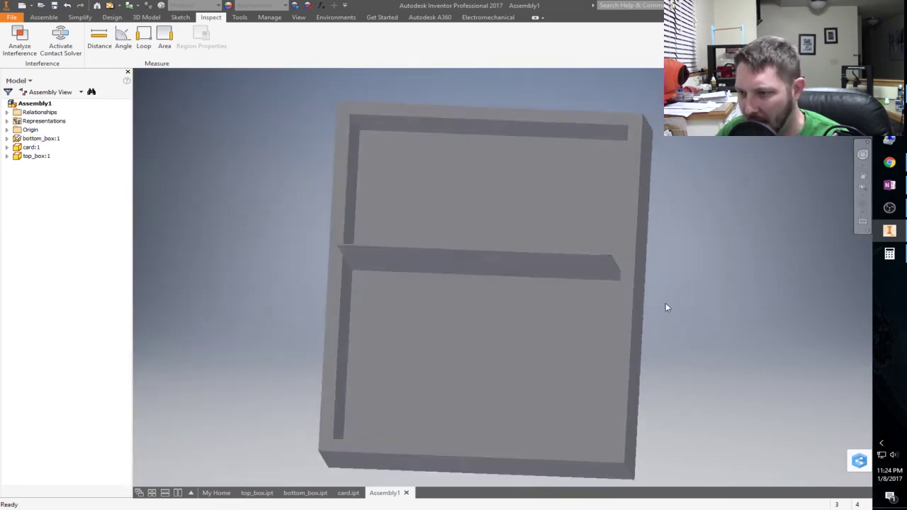
{"action": "scroll", "coordinate": [632, 256], "scroll_direction": "up", "scroll_amount": 6}
{"action": "scroll", "coordinate": [622, 281], "scroll_direction": "up", "scroll_amount": 4}
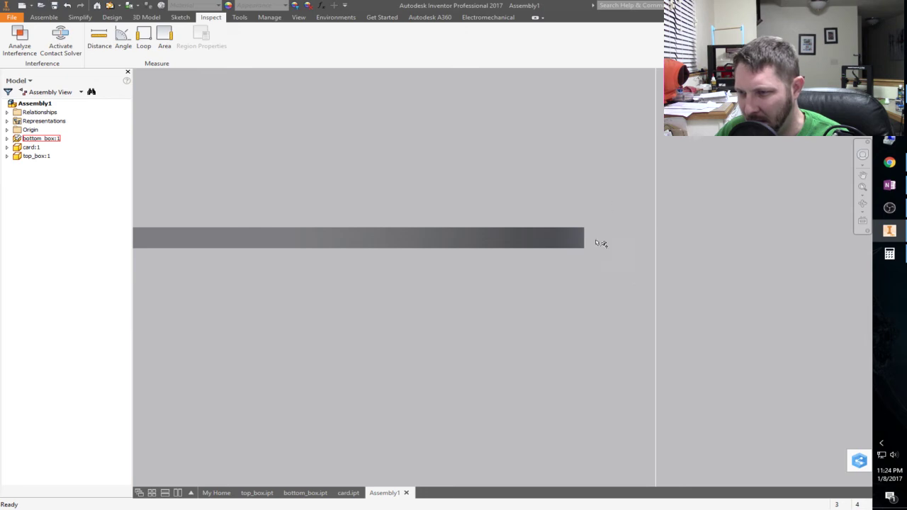
{"action": "scroll", "coordinate": [633, 240], "scroll_direction": "down", "scroll_amount": 6}
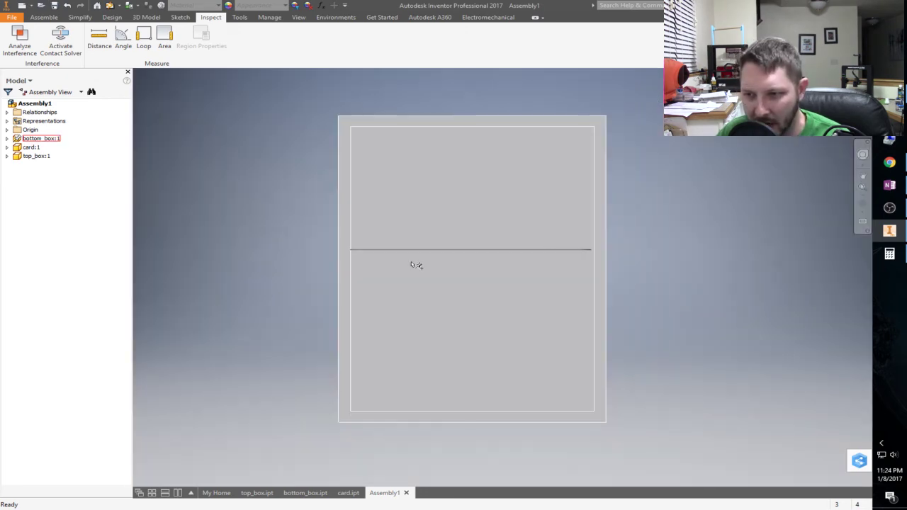
{"action": "scroll", "coordinate": [413, 263], "scroll_direction": "up", "scroll_amount": 5}
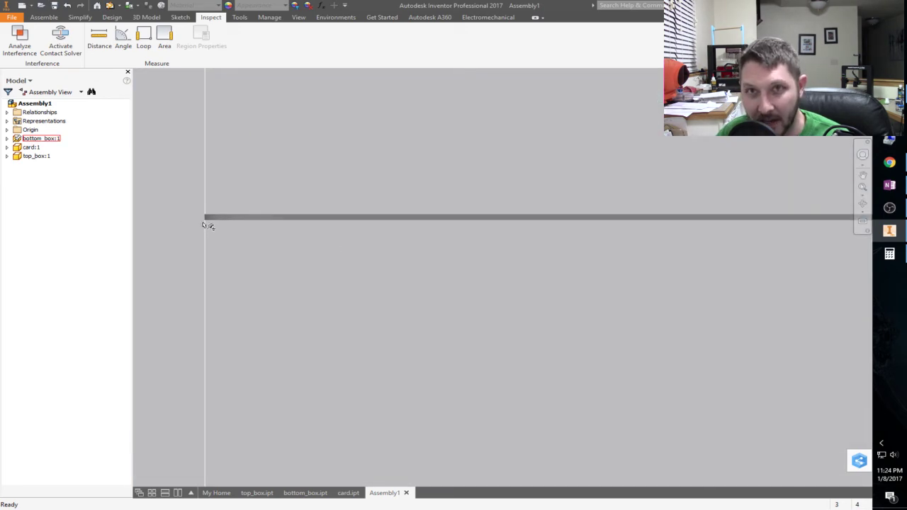
{"action": "scroll", "coordinate": [204, 226], "scroll_direction": "down", "scroll_amount": 2}
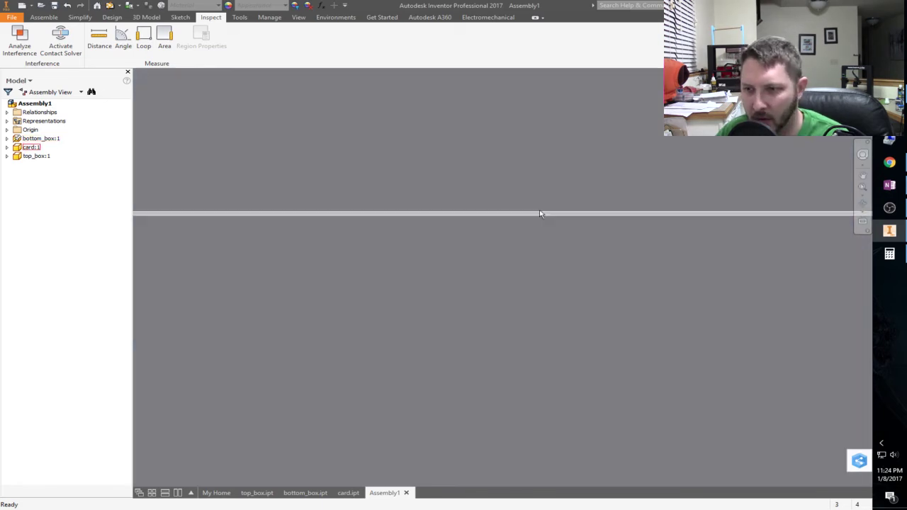
{"action": "scroll", "coordinate": [563, 205], "scroll_direction": "down", "scroll_amount": 3}
{"action": "scroll", "coordinate": [563, 203], "scroll_direction": "down", "scroll_amount": 3}
{"action": "middle_click_drag", "start_coordinate": [500, 309], "coordinate": [479, 350], "text": "shift"}
{"action": "scroll", "coordinate": [496, 340], "scroll_direction": "down", "scroll_amount": 5}
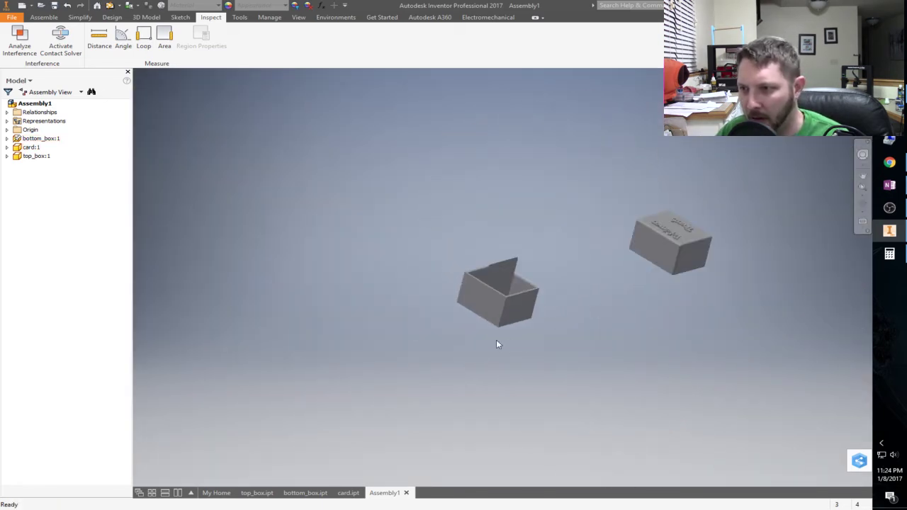
Mate an inner short end wall of top_box to the outer short end face of bottom_box with a 0.000 in offset.
{"action": "scroll", "coordinate": [648, 269], "scroll_direction": "up", "scroll_amount": 8}
{"action": "scroll", "coordinate": [631, 252], "scroll_direction": "down", "scroll_amount": 4}
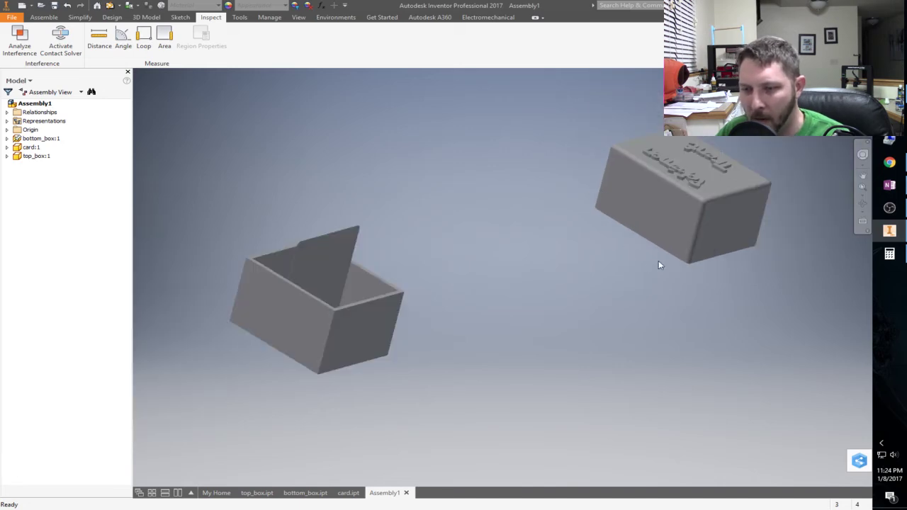
{"action": "middle_click_drag", "start_coordinate": [591, 236], "coordinate": [589, 224], "text": "shift"}
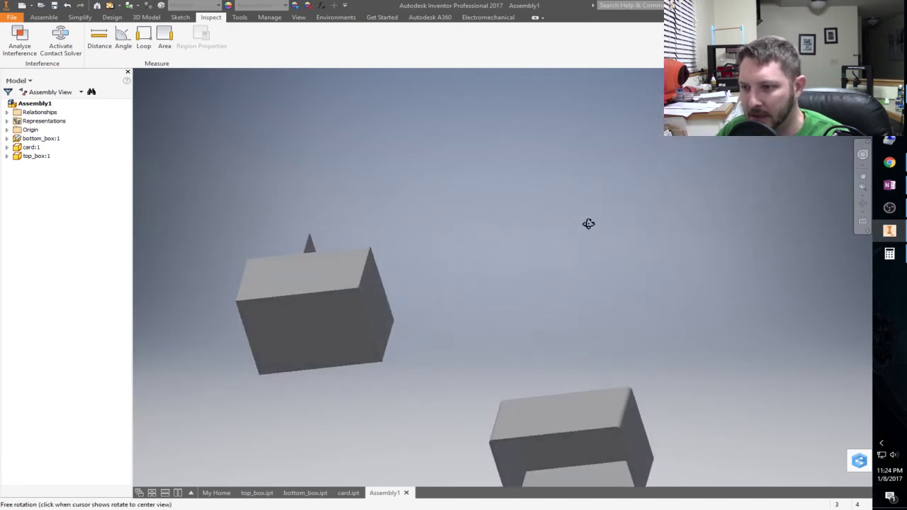
{"action": "scroll", "coordinate": [492, 323], "scroll_direction": "up", "scroll_amount": 5}
{"action": "scroll", "coordinate": [518, 370], "scroll_direction": "down", "scroll_amount": 5}
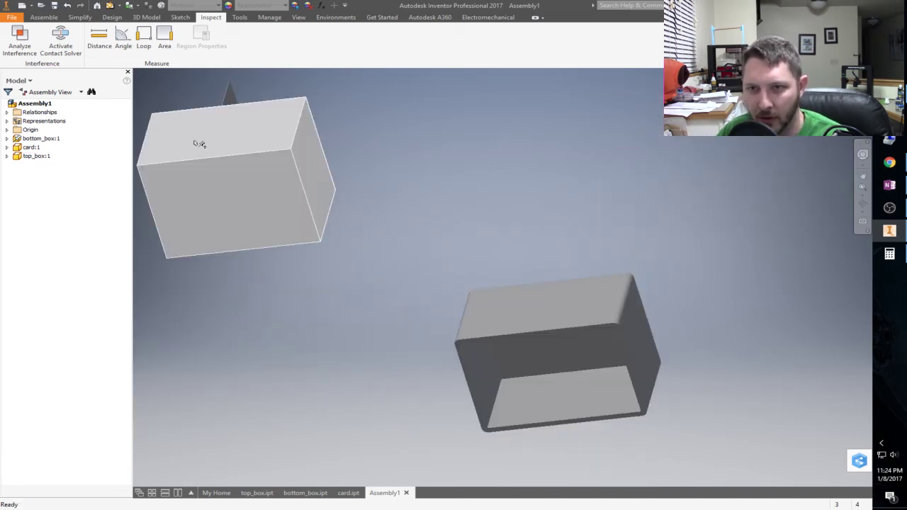
{"action": "left_click", "coordinate": [43, 17]}
{"action": "left_click", "coordinate": [139, 45]}
{"action": "scroll", "coordinate": [623, 375], "scroll_direction": "down", "scroll_amount": 6}
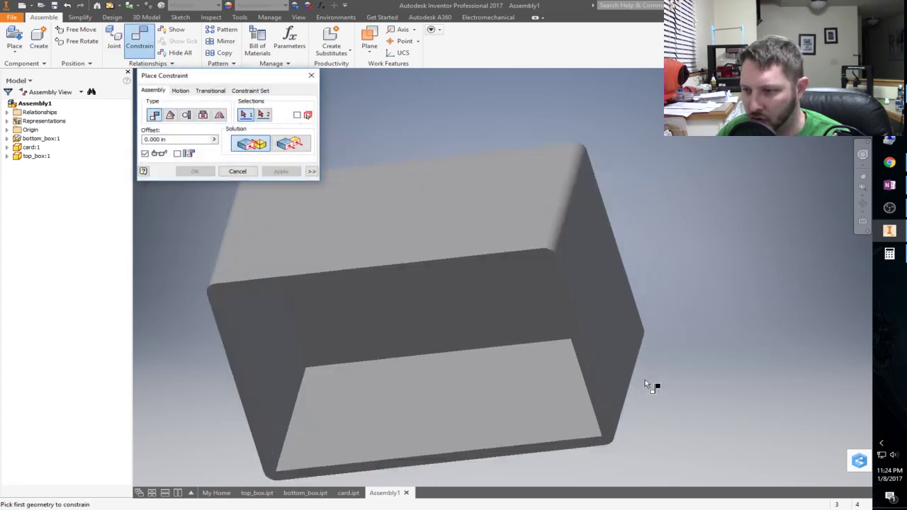
{"action": "scroll", "coordinate": [701, 276], "scroll_direction": "up", "scroll_amount": 6}
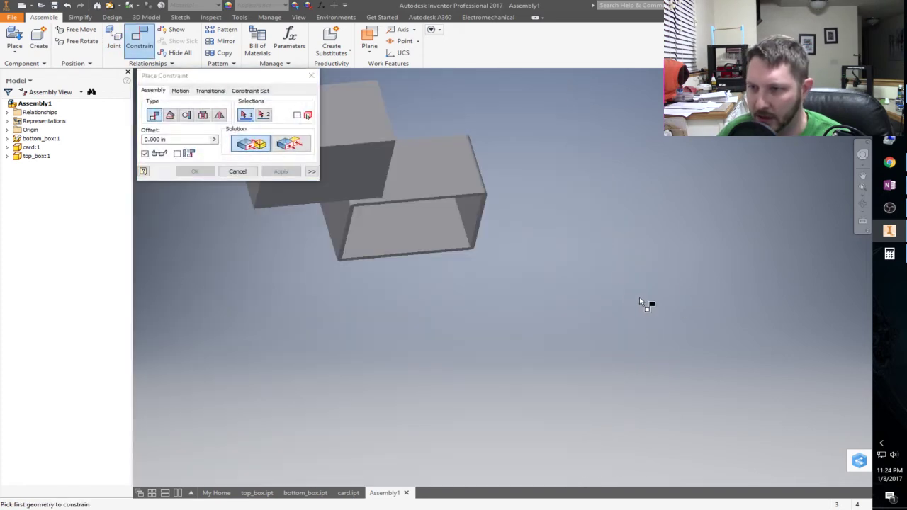
{"action": "scroll", "coordinate": [445, 221], "scroll_direction": "down", "scroll_amount": 5}
{"action": "left_click", "coordinate": [546, 197]}
{"action": "scroll", "coordinate": [539, 266], "scroll_direction": "up", "scroll_amount": 5}
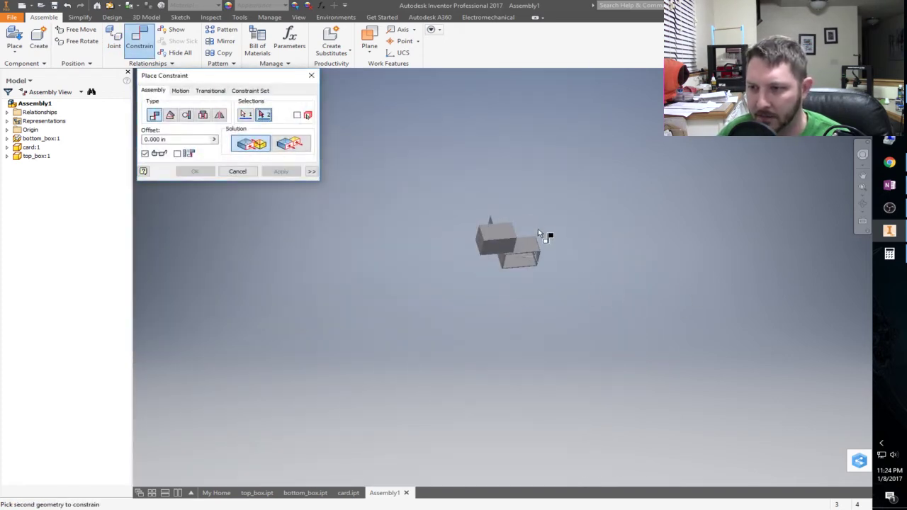
{"action": "scroll", "coordinate": [507, 235], "scroll_direction": "down", "scroll_amount": 5}
{"action": "left_click", "coordinate": [409, 237]}
{"action": "scroll", "coordinate": [409, 237], "scroll_direction": "up", "scroll_amount": 5}
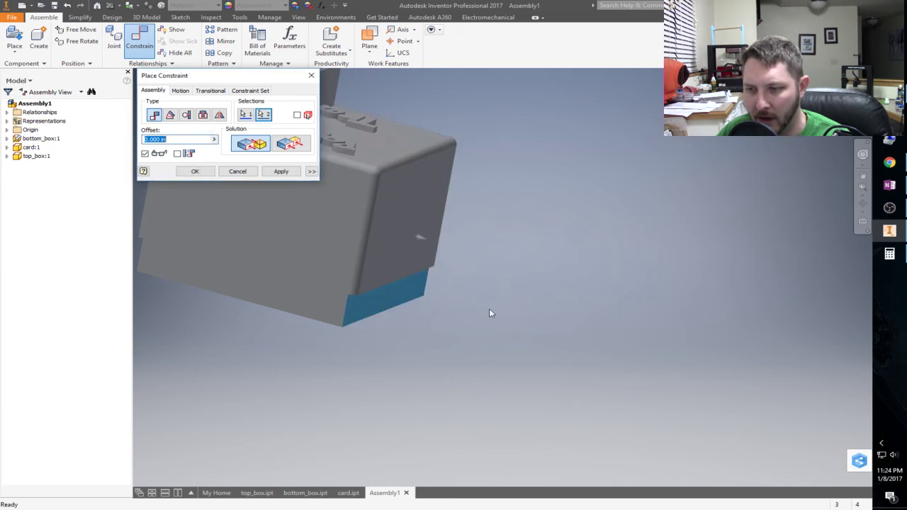
{"action": "scroll", "coordinate": [417, 263], "scroll_direction": "down", "scroll_amount": 2}
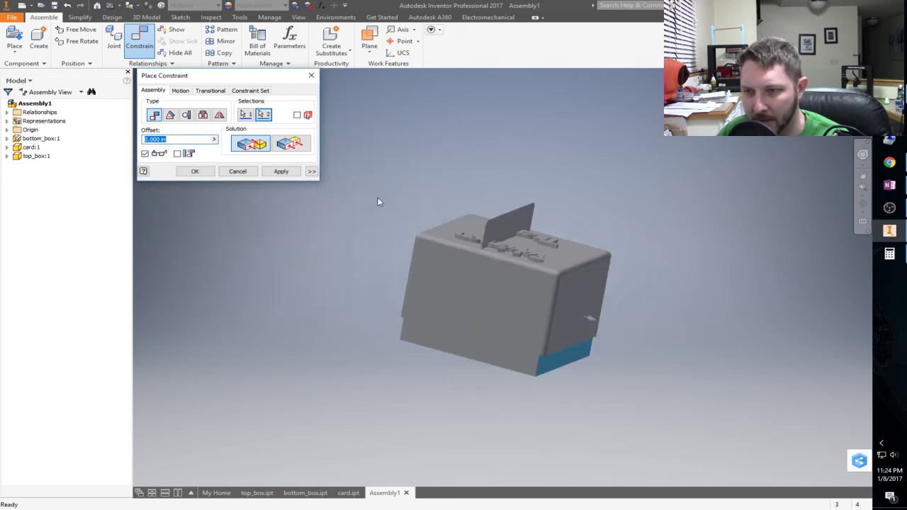
{"action": "left_click", "coordinate": [196, 172]}
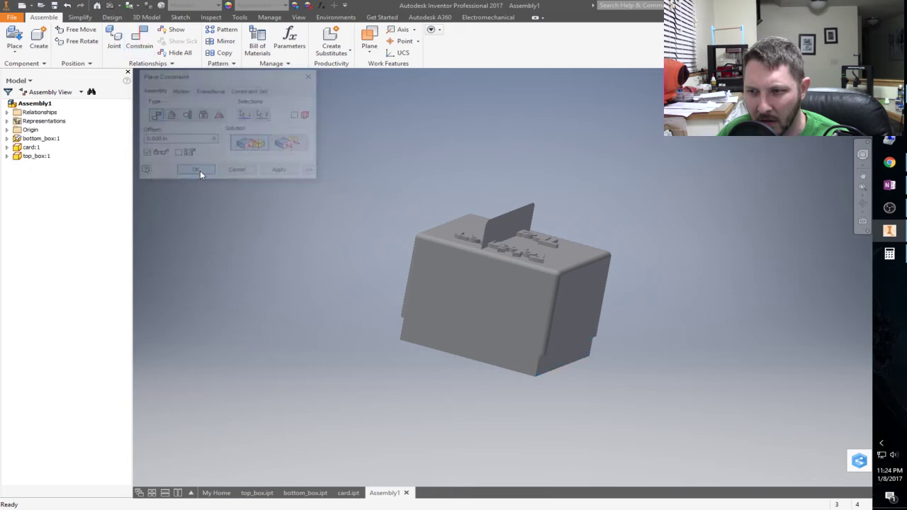
Pull top_box clear of bottom_box and mate its inner long side wall to bottom_box's outer long side face with a 0.000 in offset.
{"action": "left_click", "coordinate": [560, 291]}
{"action": "left_click_drag", "start_coordinate": [558, 276], "coordinate": [627, 106]}
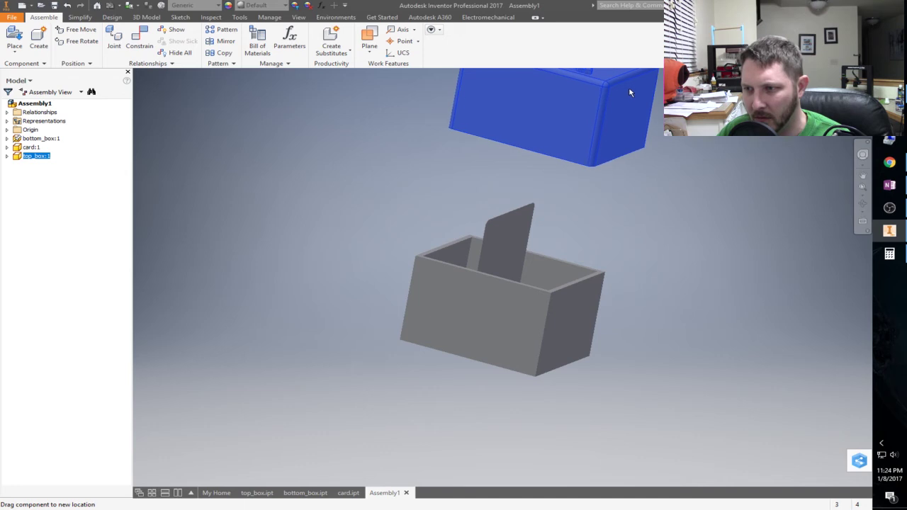
{"action": "middle_click_drag", "start_coordinate": [629, 230], "coordinate": [440, 145], "text": "shift"}
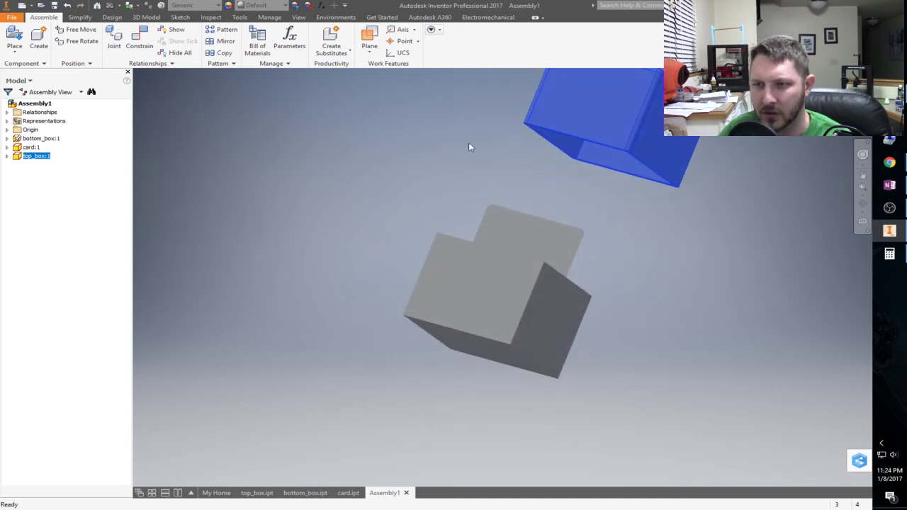
{"action": "left_click", "coordinate": [133, 47]}
{"action": "scroll", "coordinate": [581, 184], "scroll_direction": "down", "scroll_amount": 2}
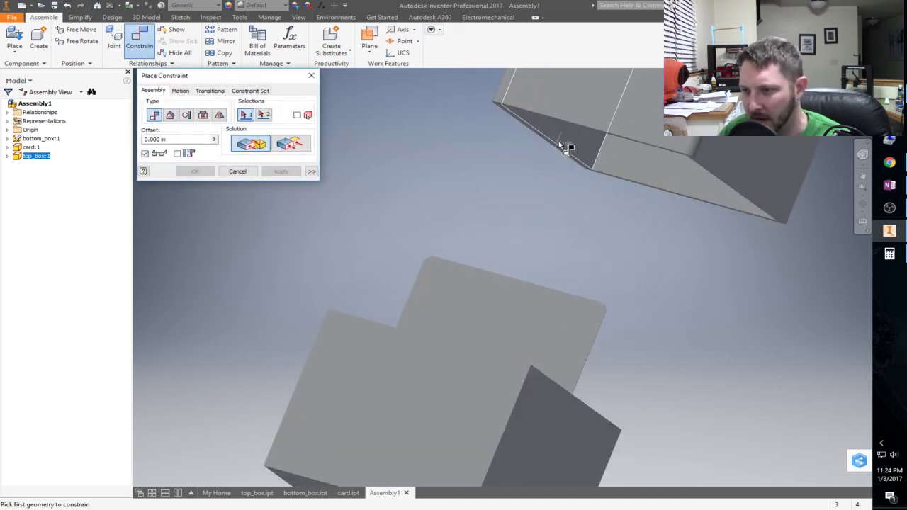
{"action": "left_click", "coordinate": [570, 133]}
{"action": "scroll", "coordinate": [502, 216], "scroll_direction": "up", "scroll_amount": 3}
{"action": "middle_click_drag", "start_coordinate": [502, 216], "coordinate": [463, 217], "text": "shift"}
{"action": "scroll", "coordinate": [495, 264], "scroll_direction": "down", "scroll_amount": 3}
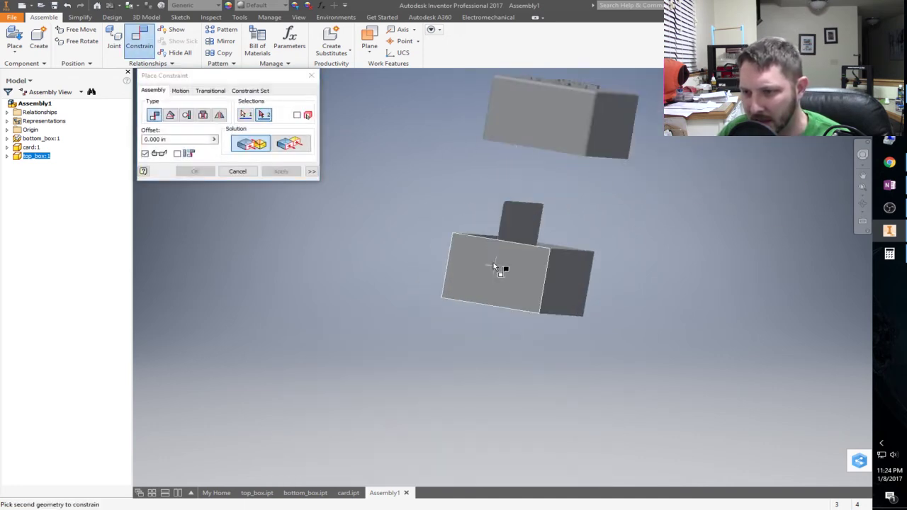
{"action": "left_click", "coordinate": [512, 268]}
{"action": "left_click", "coordinate": [195, 171]}
Slide top_box down over bottom_box and examine from several angles how their walls fit together.
{"action": "middle_click_drag", "start_coordinate": [713, 259], "coordinate": [575, 251], "text": "shift"}
{"action": "left_click_drag", "start_coordinate": [537, 198], "coordinate": [523, 242]}
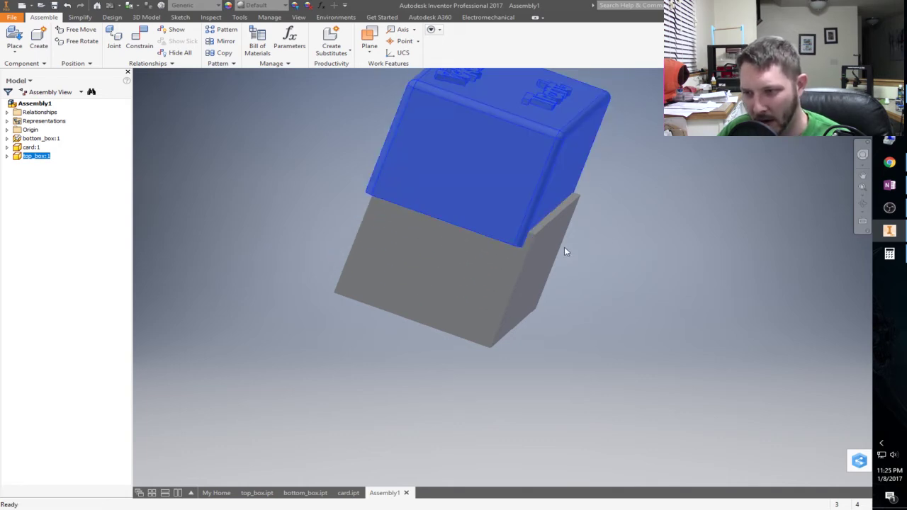
{"action": "middle_click_drag", "start_coordinate": [624, 228], "coordinate": [642, 206], "text": "shift"}
{"action": "mouse_move", "coordinate": [545, 165]}
{"action": "left_mouse_down"}
{"action": "mouse_move", "coordinate": [567, 138]}
{"action": "mouse_move", "coordinate": [536, 166]}
{"action": "mouse_move", "coordinate": [550, 162]}
{"action": "mouse_move", "coordinate": [541, 175]}
{"action": "left_mouse_up"}
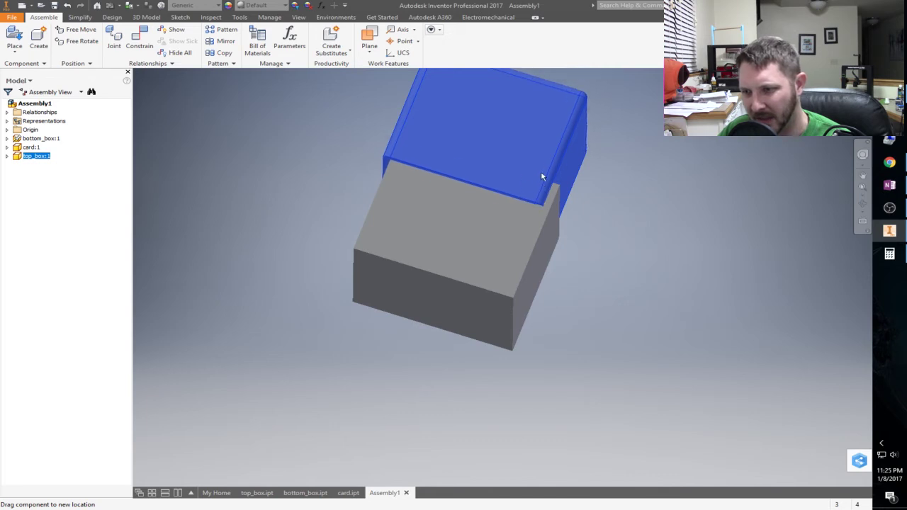
{"action": "middle_click_drag", "start_coordinate": [640, 175], "coordinate": [617, 208], "text": "shift"}
{"action": "left_click_drag", "start_coordinate": [522, 203], "coordinate": [435, 198]}
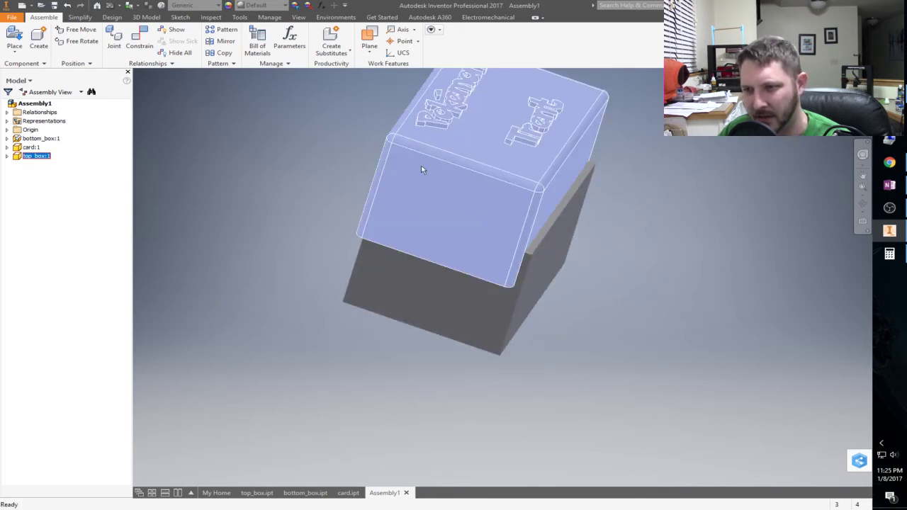
Set the short side of top_box's base sketch to 2.875 in, adding 750 and 125 in Calculator, and finish the sketch.
{"action": "key", "text": "ctrl+Tab"}
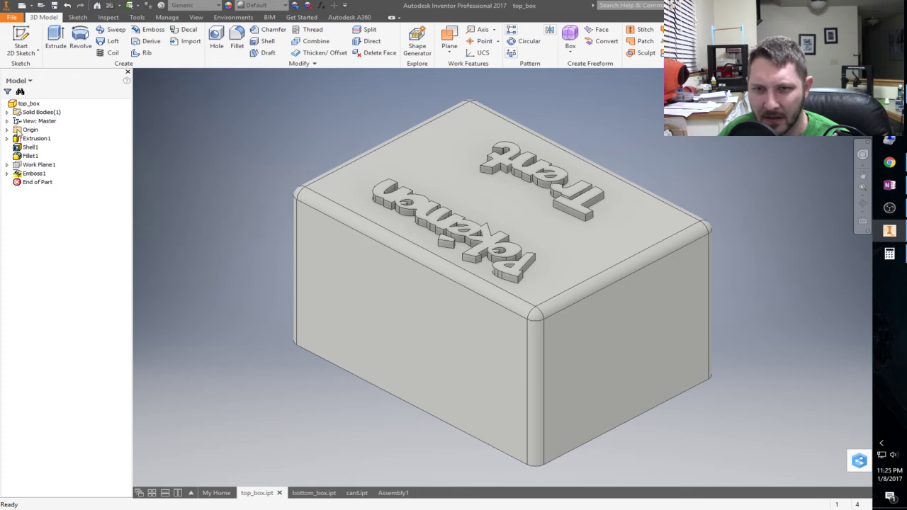
{"action": "double_click", "coordinate": [24, 147]}
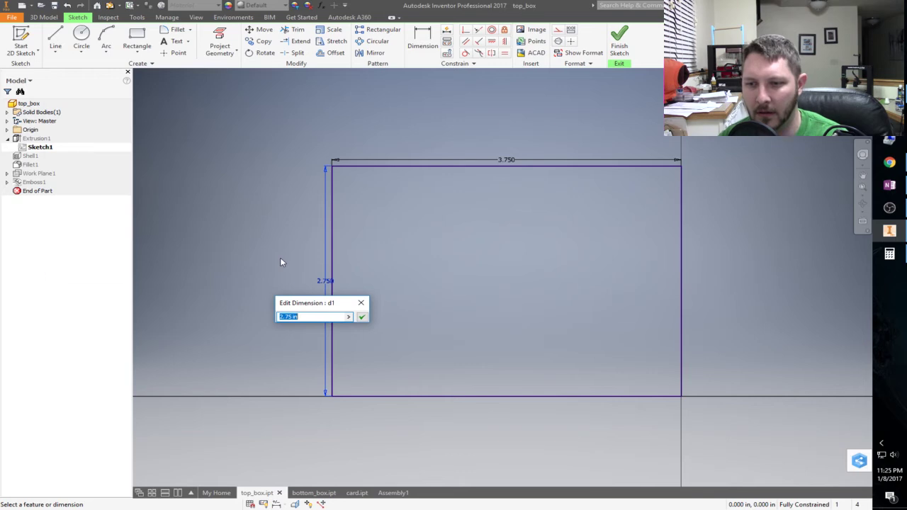
{"action": "key", "text": "XF86Calculator"}
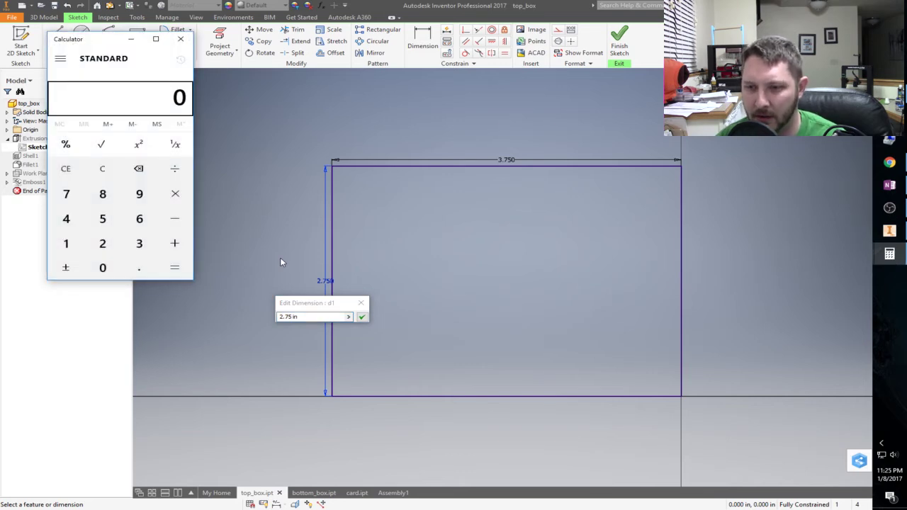
{"action": "type", "text": "750+125"}
{"action": "key", "text": "Return"}
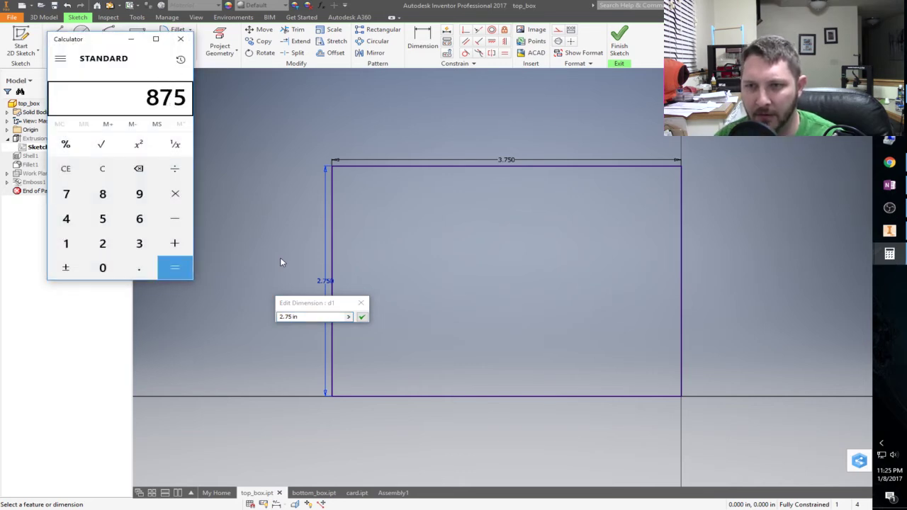
{"action": "left_click", "coordinate": [181, 40]}
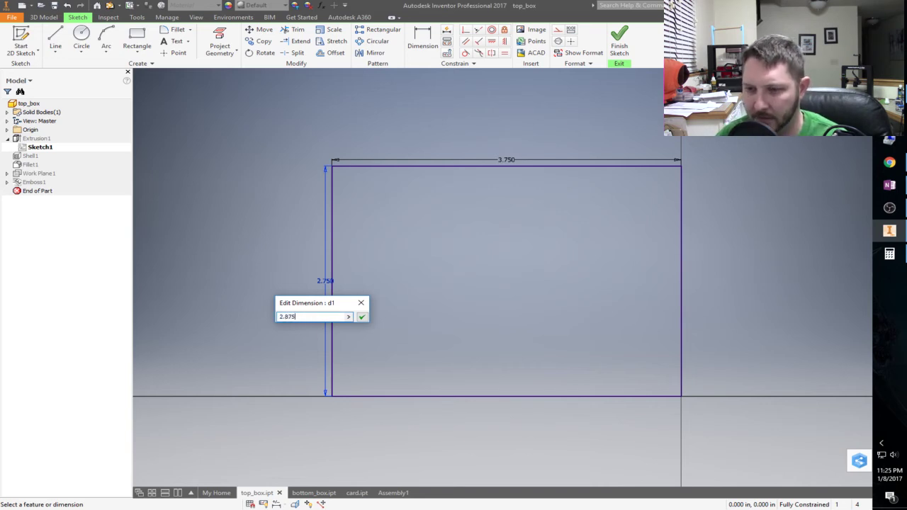
{"action": "key", "text": "Return"}
{"action": "left_click", "coordinate": [619, 44]}
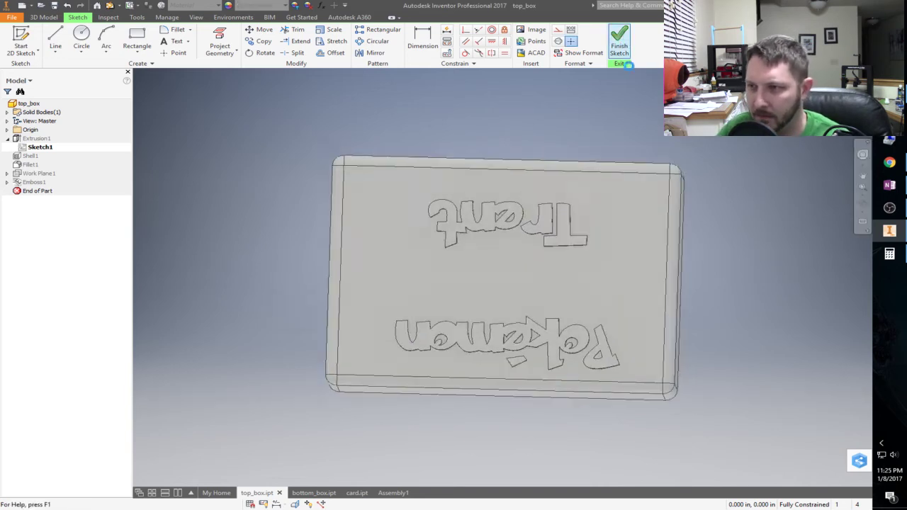
Move both text lines of top_box's emboss sketch slightly across the lid, away from the long edge beside "Pokémon", and finish the sketch.
{"action": "middle_click_drag", "start_coordinate": [582, 307], "coordinate": [637, 279], "text": "shift"}
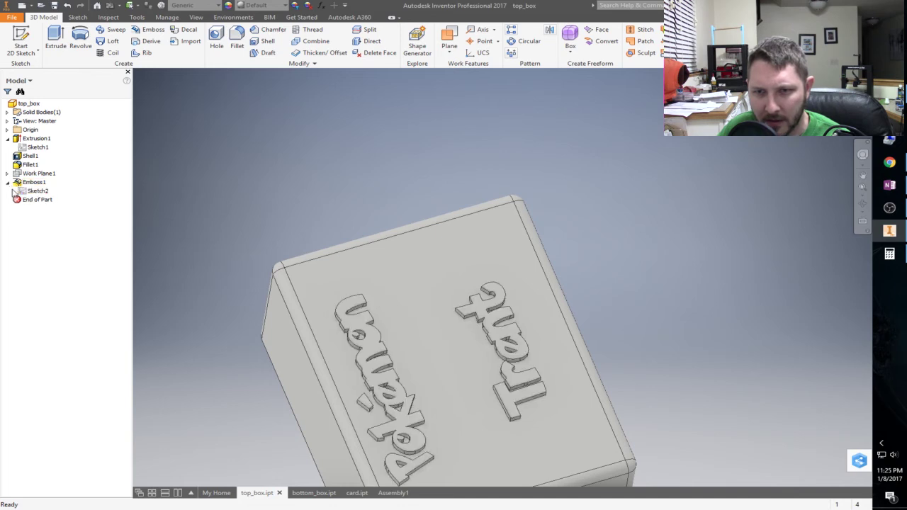
{"action": "double_click", "coordinate": [32, 191]}
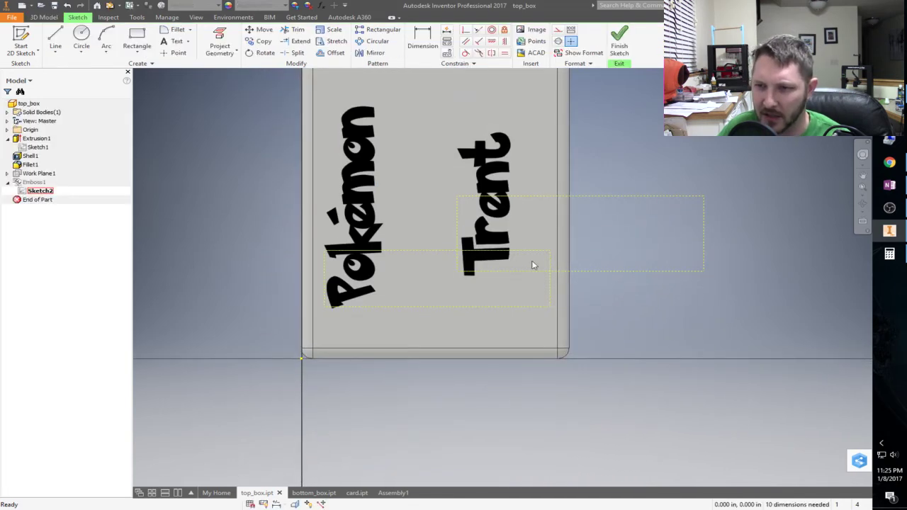
{"action": "scroll", "coordinate": [655, 279], "scroll_direction": "down", "scroll_amount": 3}
{"action": "scroll", "coordinate": [619, 205], "scroll_direction": "up", "scroll_amount": 4}
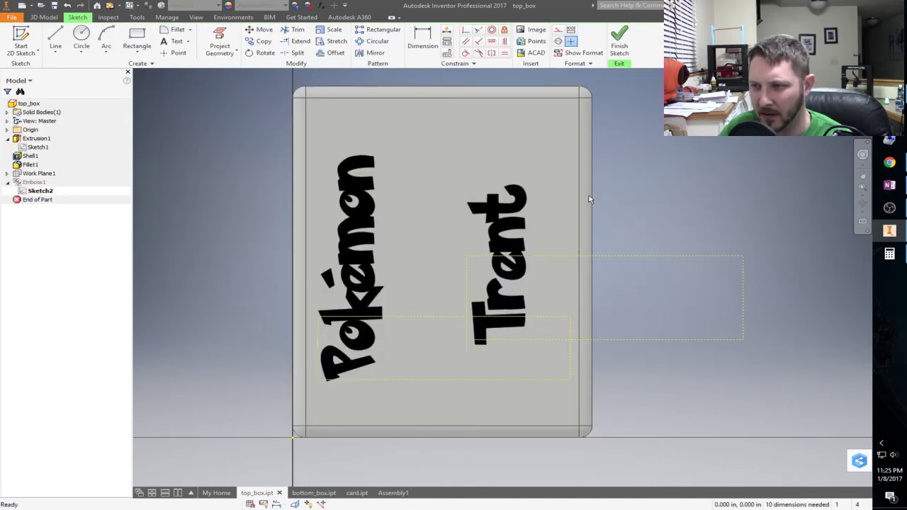
{"action": "left_click", "coordinate": [261, 33]}
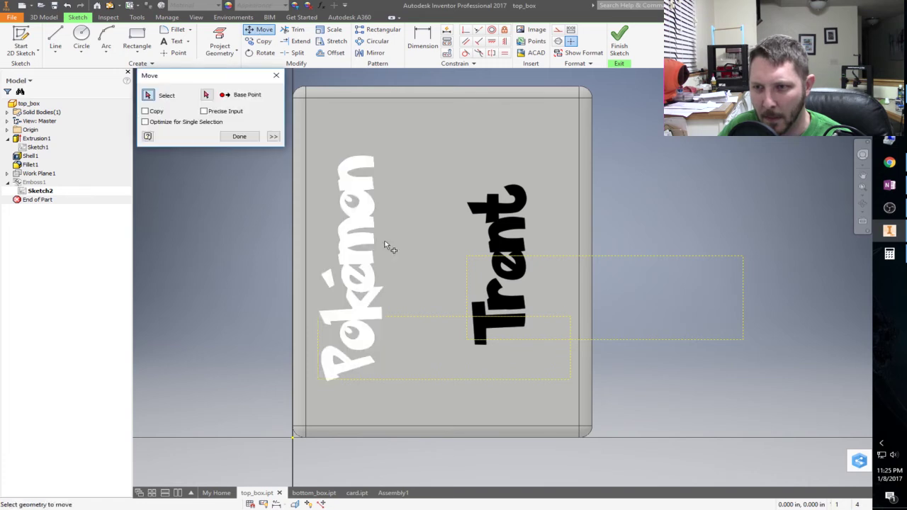
{"action": "left_click", "coordinate": [502, 246]}
{"action": "left_click", "coordinate": [361, 220]}
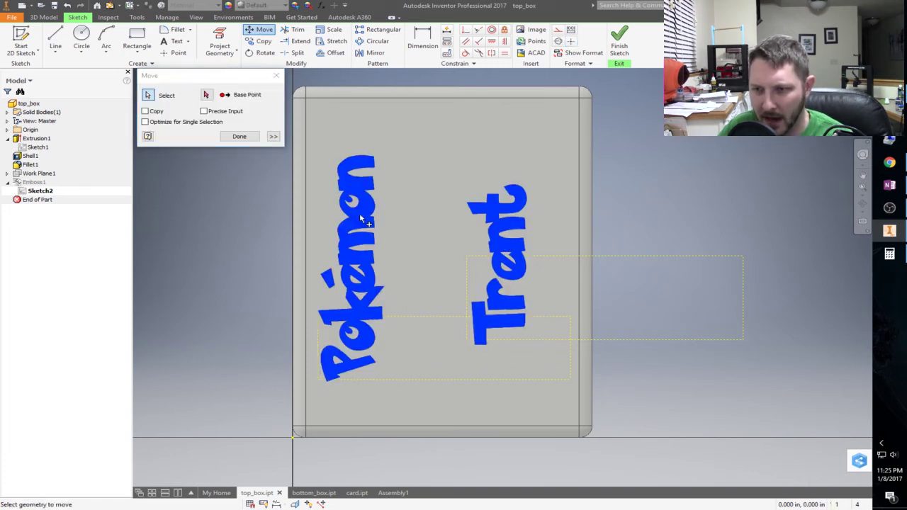
{"action": "left_click", "coordinate": [420, 354]}
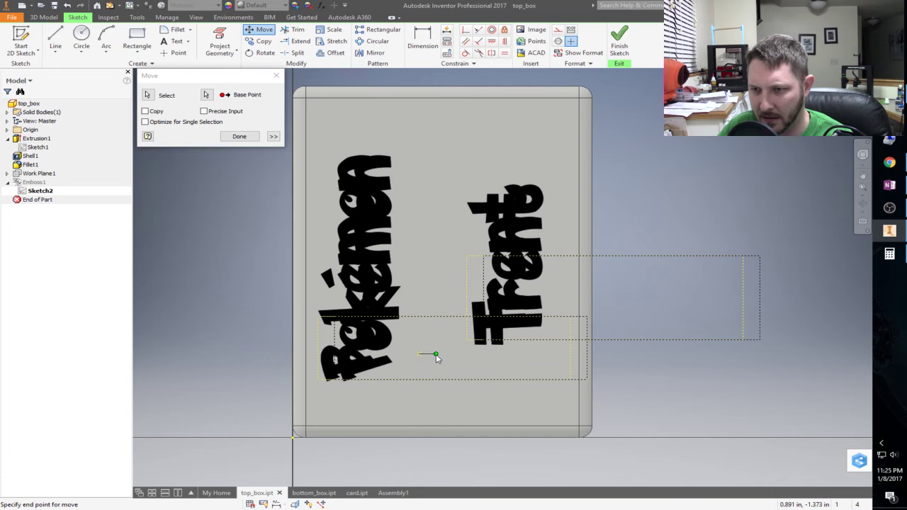
{"action": "left_click", "coordinate": [436, 354]}
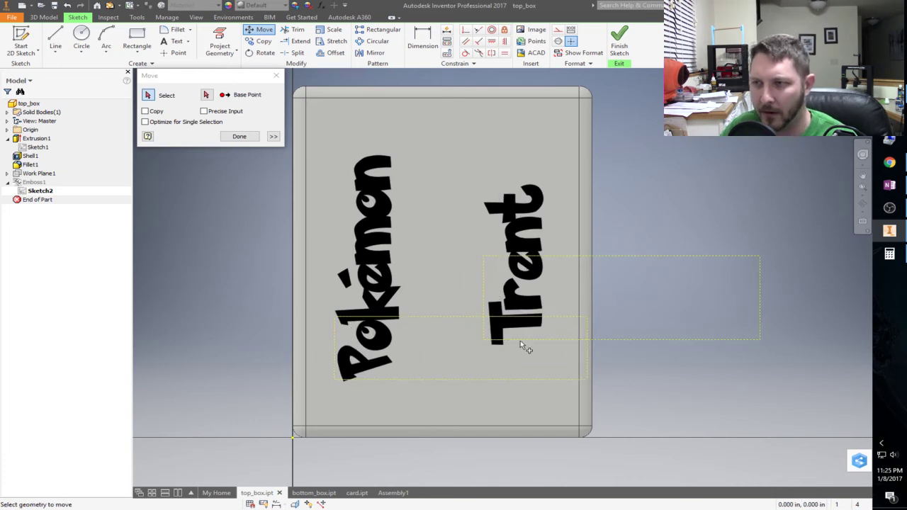
{"action": "left_click", "coordinate": [239, 136]}
{"action": "left_click", "coordinate": [618, 43]}
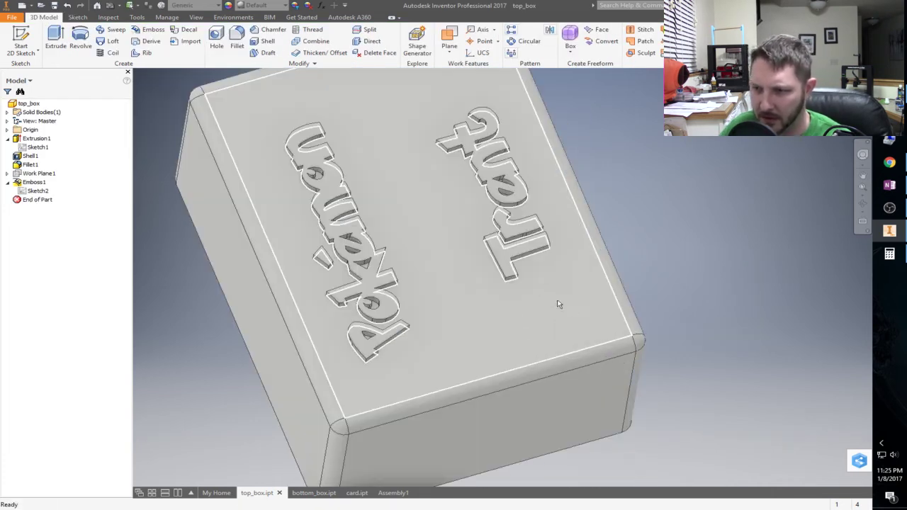
Examine the resized top_box and check in Assembly1, from above and below, how it overlaps bottom_box.
{"action": "middle_click_drag", "start_coordinate": [557, 303], "coordinate": [643, 284], "text": "shift"}
{"action": "scroll", "coordinate": [622, 290], "scroll_direction": "down", "scroll_amount": 3}
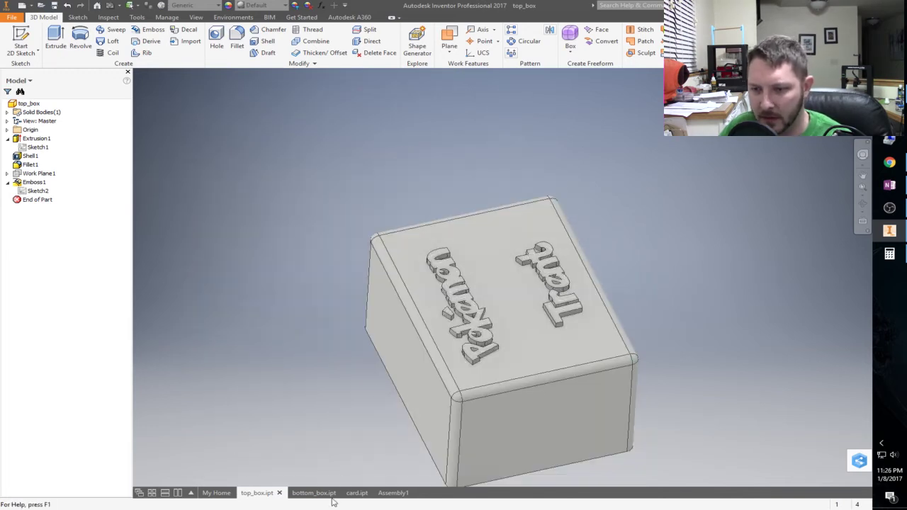
{"action": "left_click", "coordinate": [391, 492]}
{"action": "scroll", "coordinate": [475, 358], "scroll_direction": "down", "scroll_amount": 3}
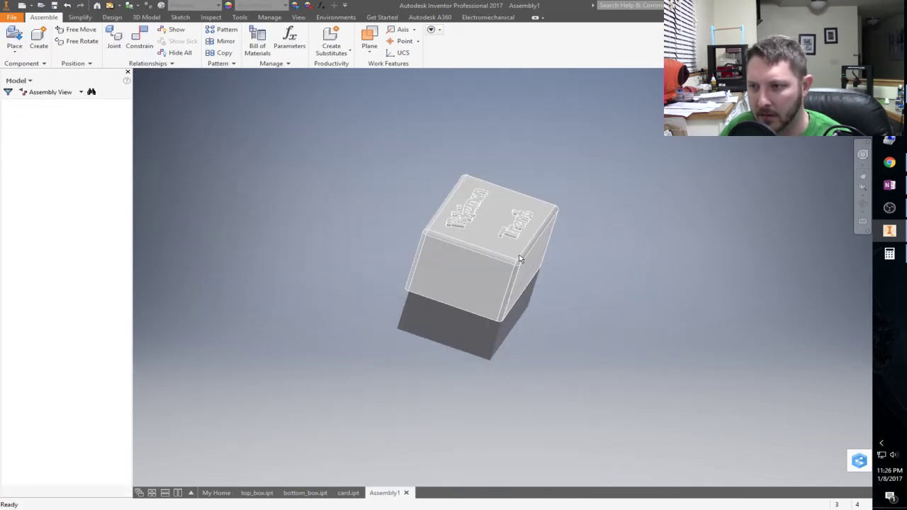
{"action": "scroll", "coordinate": [524, 237], "scroll_direction": "up", "scroll_amount": 4}
{"action": "middle_click_drag", "start_coordinate": [507, 401], "coordinate": [583, 342], "text": "shift"}
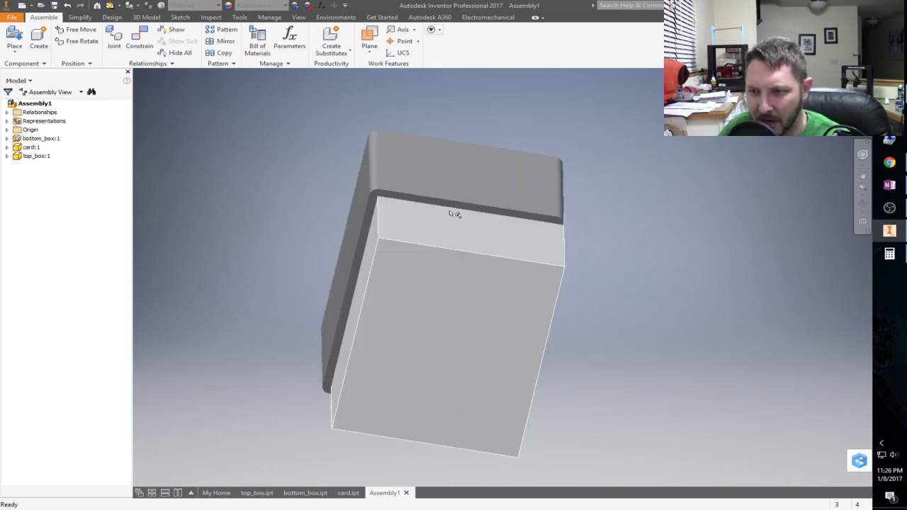
Set the short side of top_box's base sketch to 3 in and finish the sketch.
{"action": "left_click", "coordinate": [256, 492]}
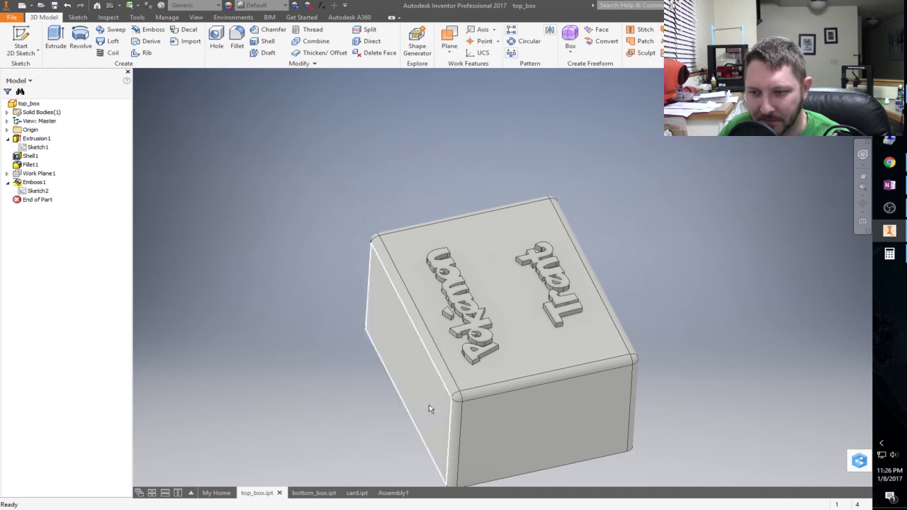
{"action": "double_click", "coordinate": [37, 147]}
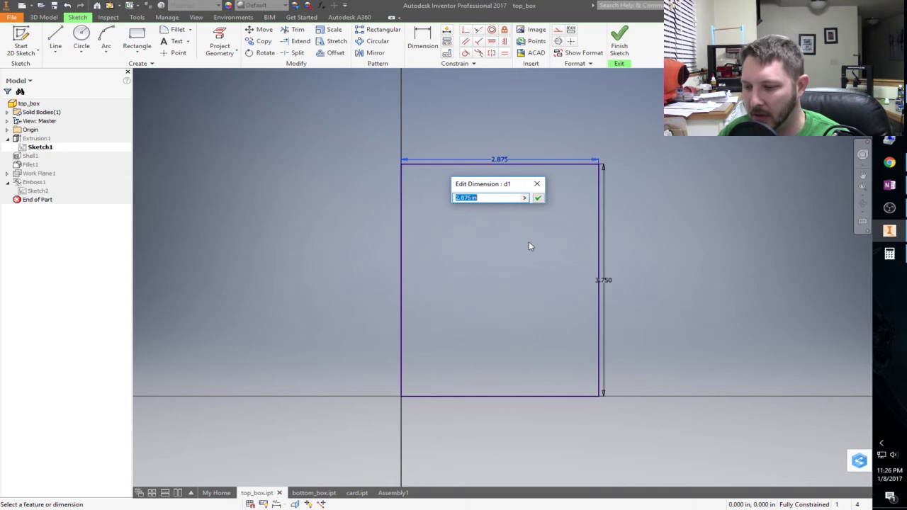
{"action": "type", "text": "3"}
{"action": "key", "text": "Return"}
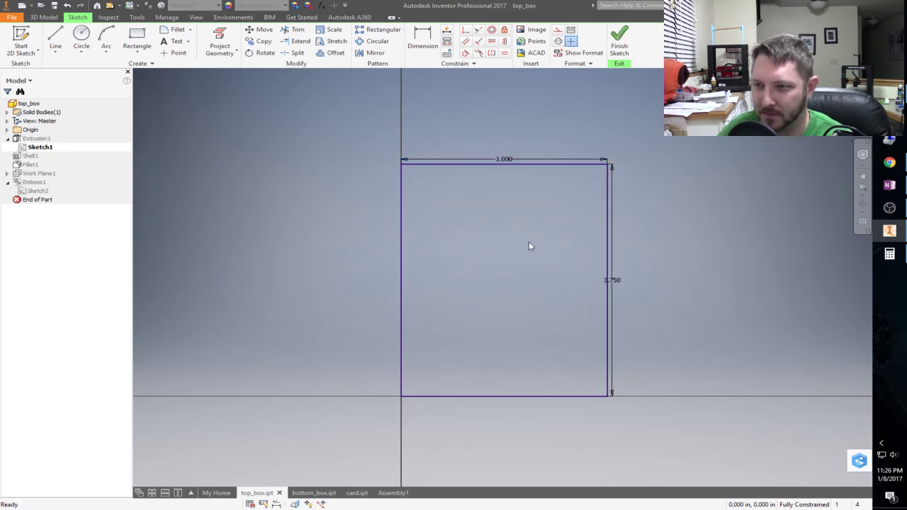
{"action": "left_click", "coordinate": [619, 41]}
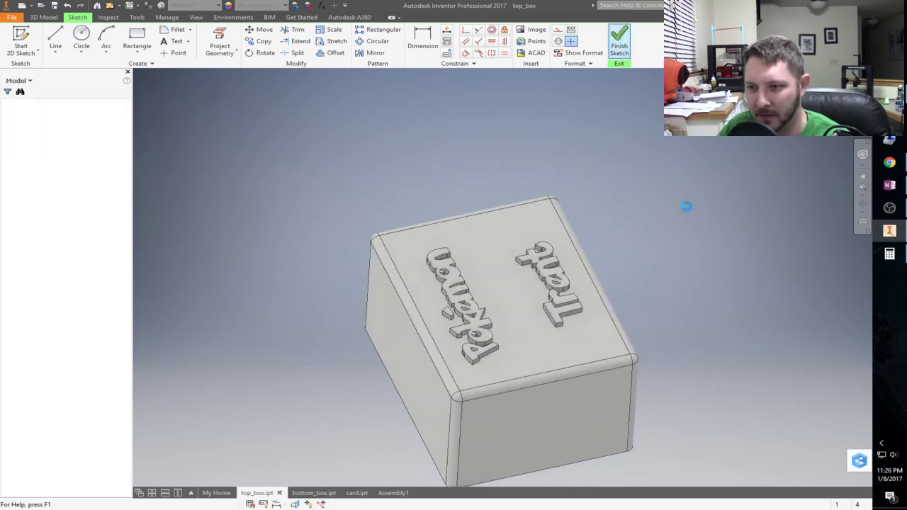
Shift both emboss text lines a little further toward the long edge opposite "Pokémon" to recentre them on the widened lid, and finish the sketch.
{"action": "double_click", "coordinate": [38, 190]}
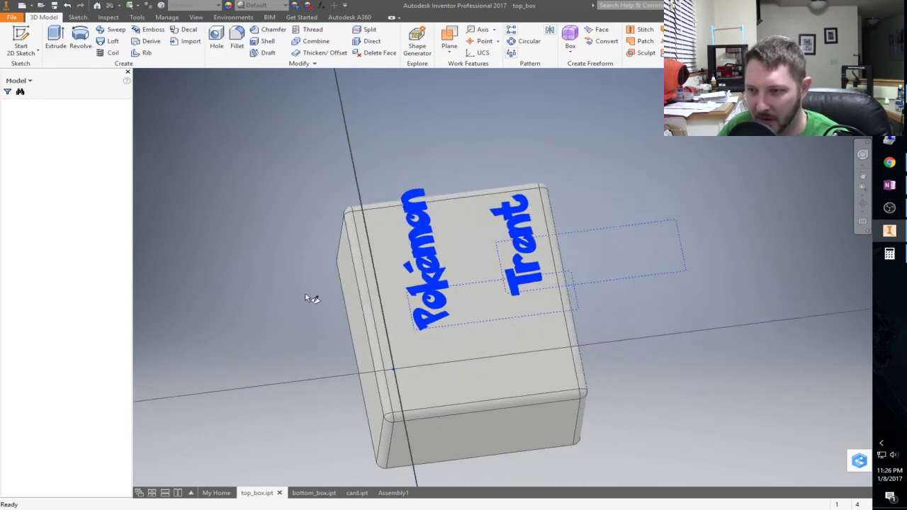
{"action": "left_click", "coordinate": [260, 29]}
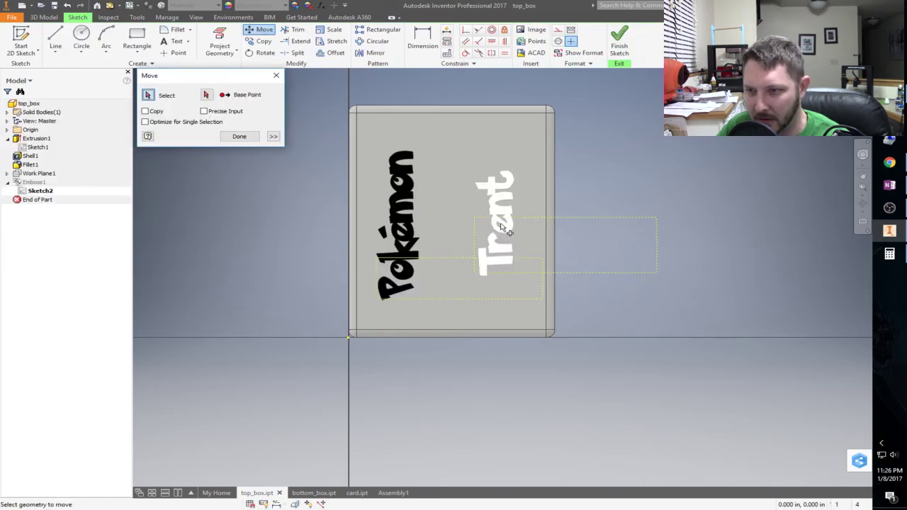
{"action": "left_click", "coordinate": [405, 228]}
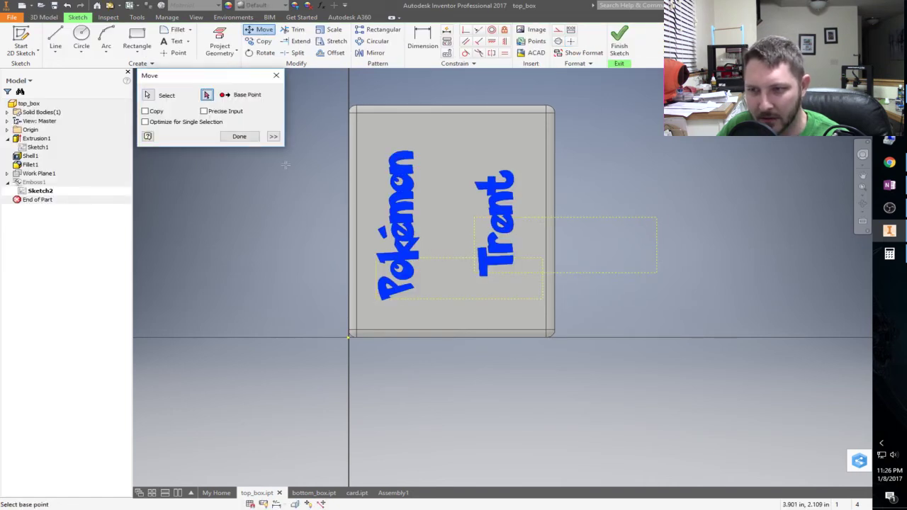
{"action": "left_click", "coordinate": [444, 223]}
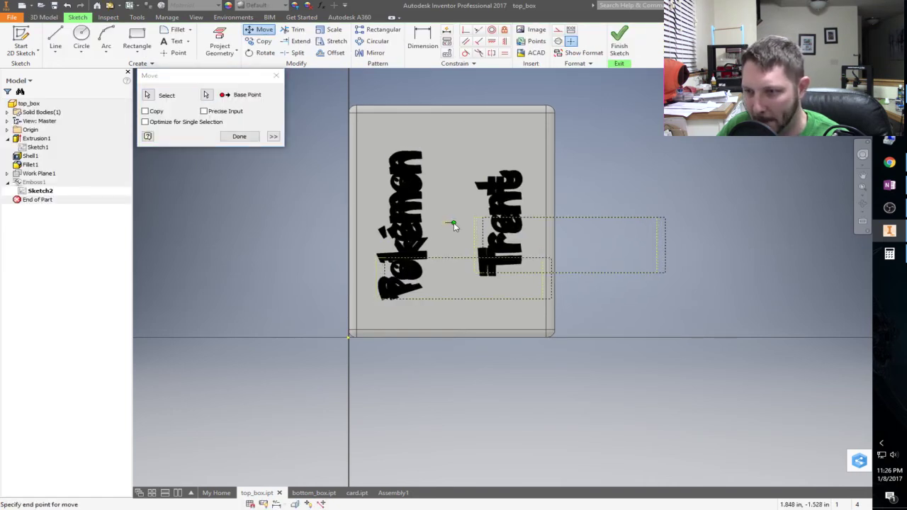
{"action": "left_click", "coordinate": [454, 222]}
{"action": "left_click", "coordinate": [248, 137]}
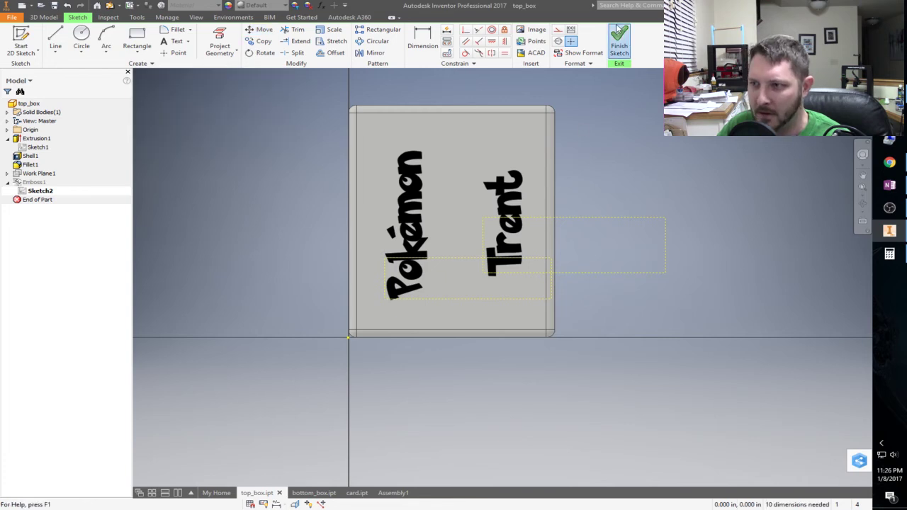
{"action": "left_click", "coordinate": [618, 39]}
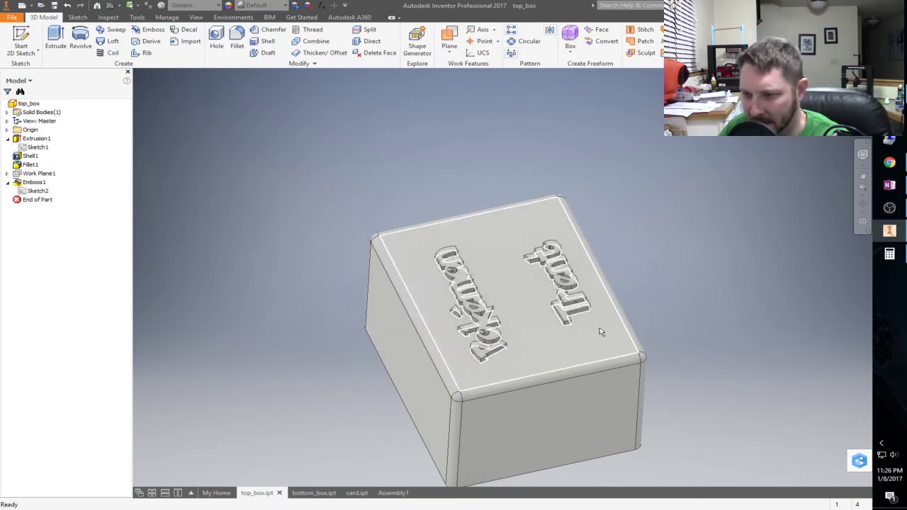
In Assembly1, lift top_box clear of bottom_box, slide it back down, and examine the fit from several angles.
{"action": "middle_click_drag", "start_coordinate": [555, 290], "coordinate": [399, 492], "text": "shift"}
{"action": "left_click", "coordinate": [394, 492]}
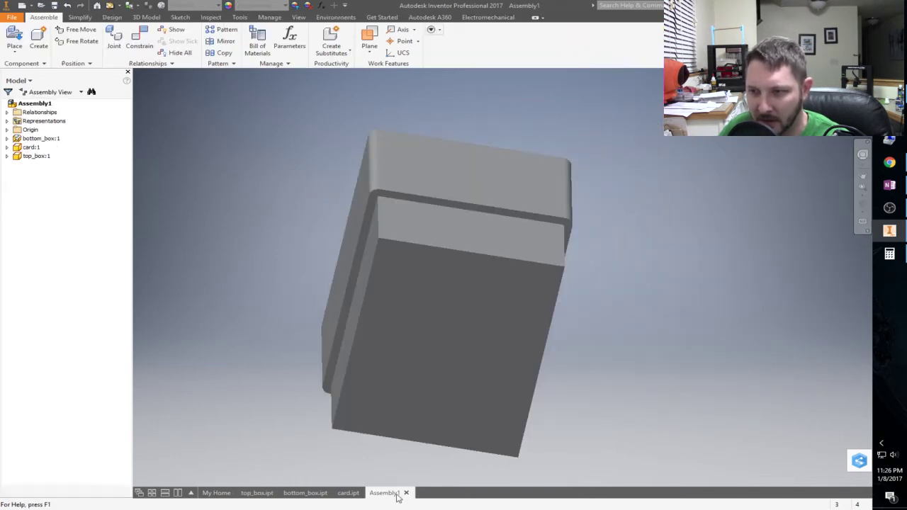
{"action": "middle_click_drag", "start_coordinate": [388, 205], "coordinate": [468, 228], "text": "shift"}
{"action": "left_click_drag", "start_coordinate": [469, 228], "coordinate": [504, 310]}
{"action": "middle_click_drag", "start_coordinate": [584, 302], "coordinate": [494, 308], "text": "shift"}
{"action": "left_click_drag", "start_coordinate": [493, 308], "coordinate": [480, 165]}
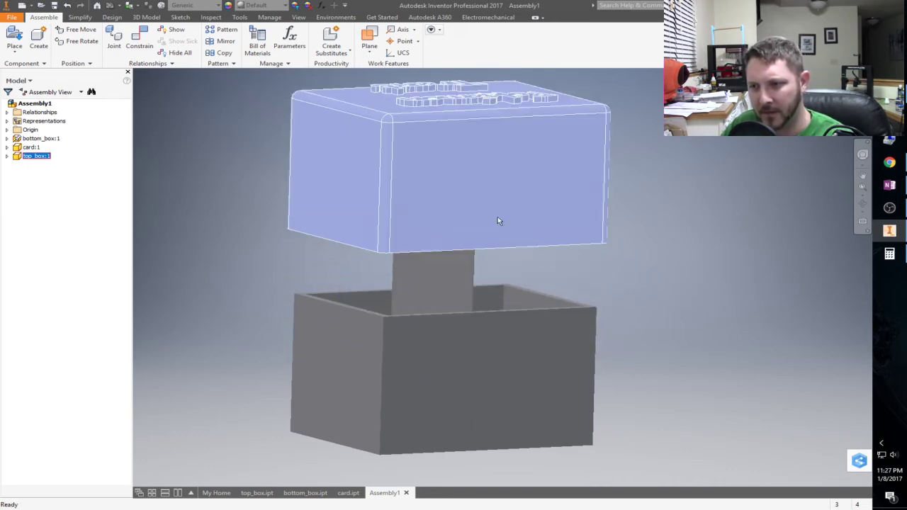
{"action": "middle_click_drag", "start_coordinate": [609, 305], "coordinate": [564, 300], "text": "shift"}
{"action": "left_click_drag", "start_coordinate": [506, 187], "coordinate": [507, 273]}
{"action": "middle_click_drag", "start_coordinate": [598, 326], "coordinate": [570, 330], "text": "shift"}
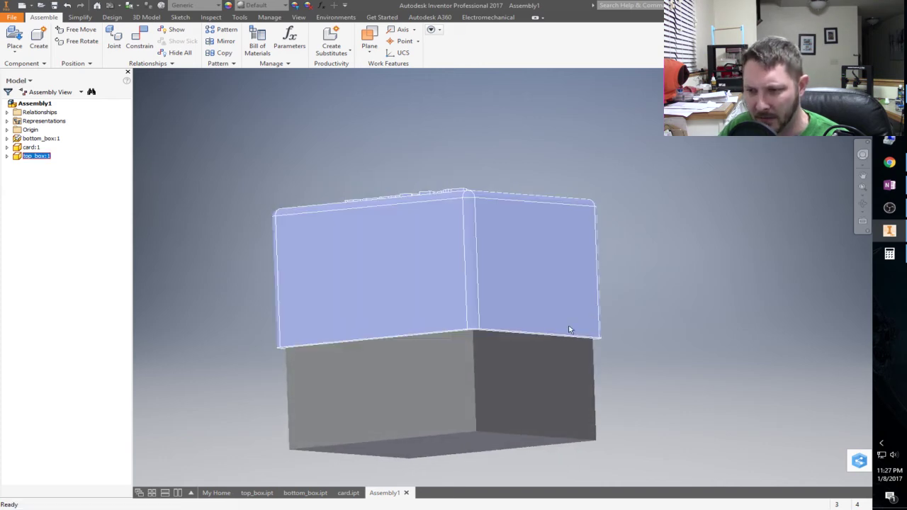
Open bottom_box from the assembly and fillet the four outer edges of its underside with a 0.125 in radius.
{"action": "double_click", "coordinate": [415, 388]}
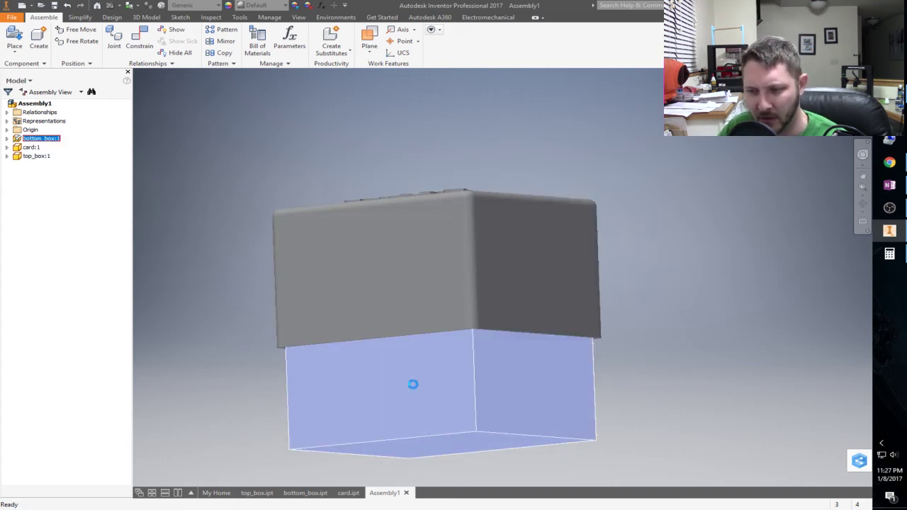
{"action": "middle_click_drag", "start_coordinate": [367, 406], "coordinate": [386, 366], "text": "shift"}
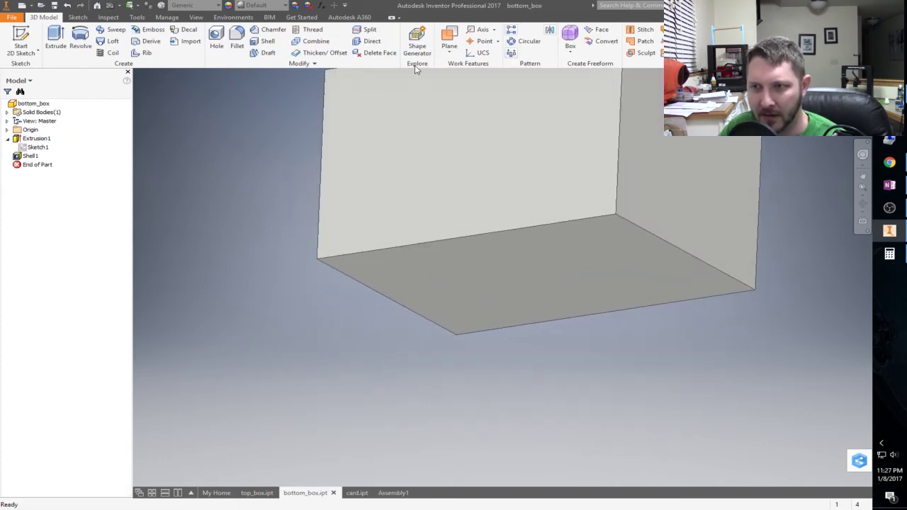
{"action": "left_click", "coordinate": [237, 45]}
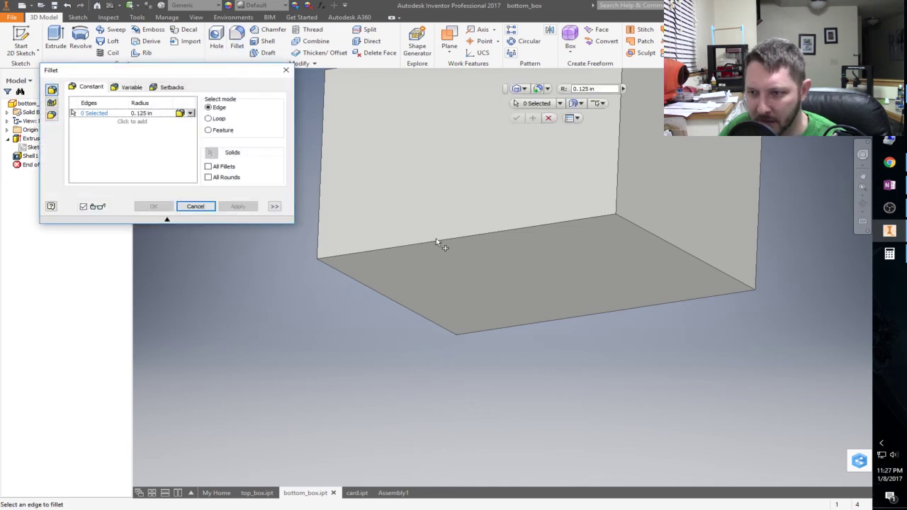
{"action": "left_click", "coordinate": [447, 246]}
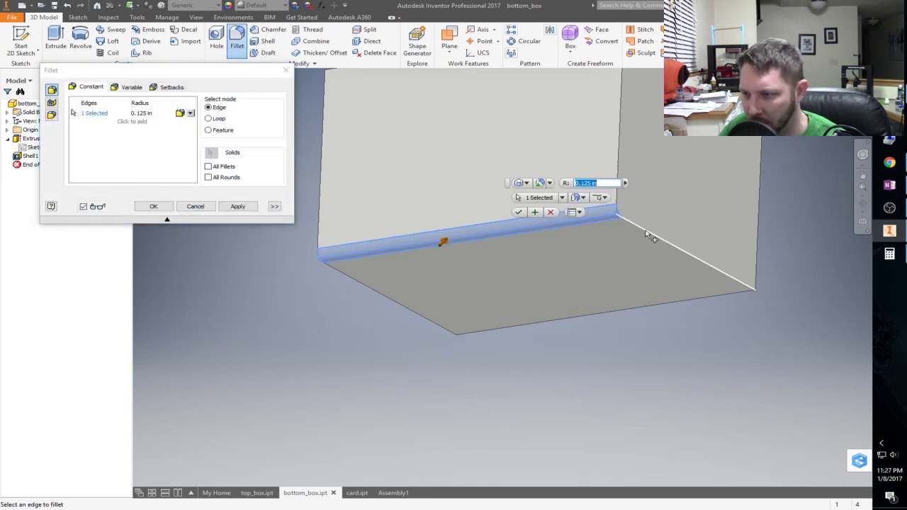
{"action": "left_click", "coordinate": [650, 238]}
{"action": "middle_click_drag", "start_coordinate": [647, 233], "coordinate": [621, 295], "text": "shift"}
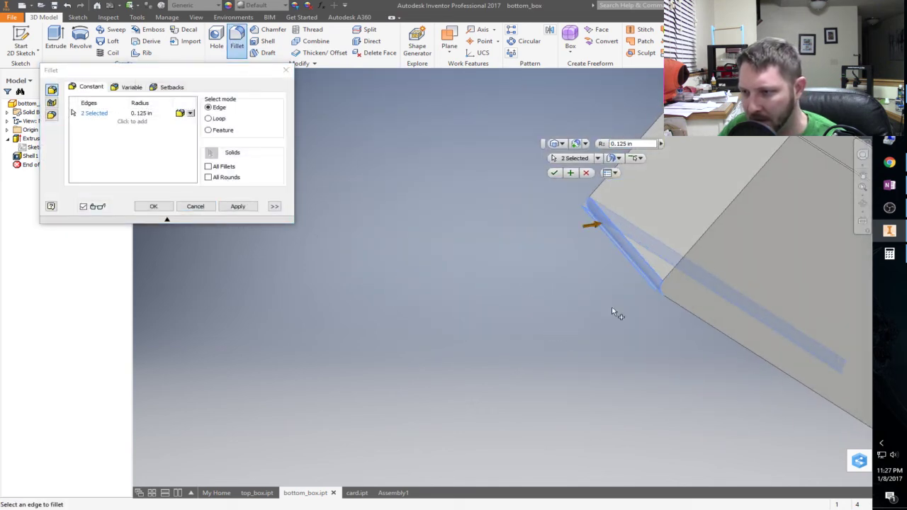
{"action": "left_click", "coordinate": [676, 303]}
{"action": "middle_click_drag", "start_coordinate": [676, 302], "coordinate": [501, 272], "text": "shift"}
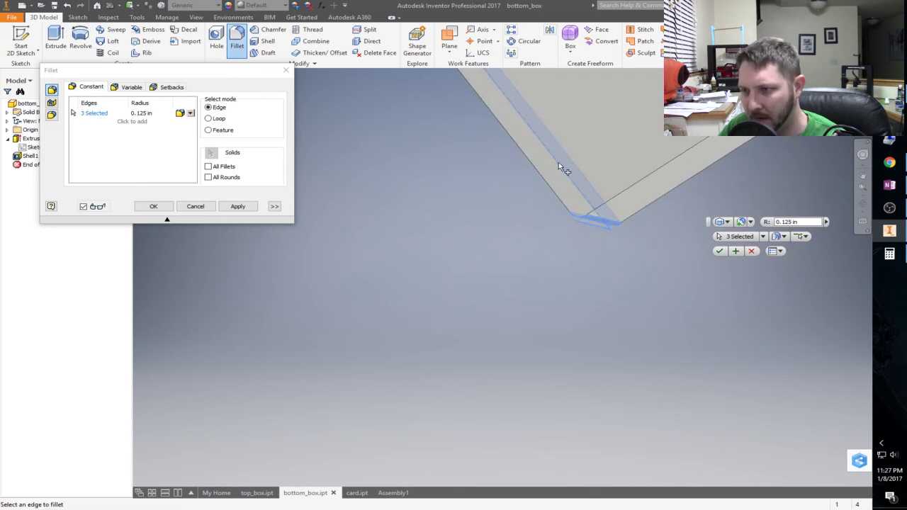
{"action": "middle_click_drag", "start_coordinate": [495, 231], "coordinate": [516, 177], "text": "shift"}
{"action": "left_click", "coordinate": [568, 211]}
{"action": "middle_click_drag", "start_coordinate": [546, 293], "coordinate": [379, 229], "text": "shift"}
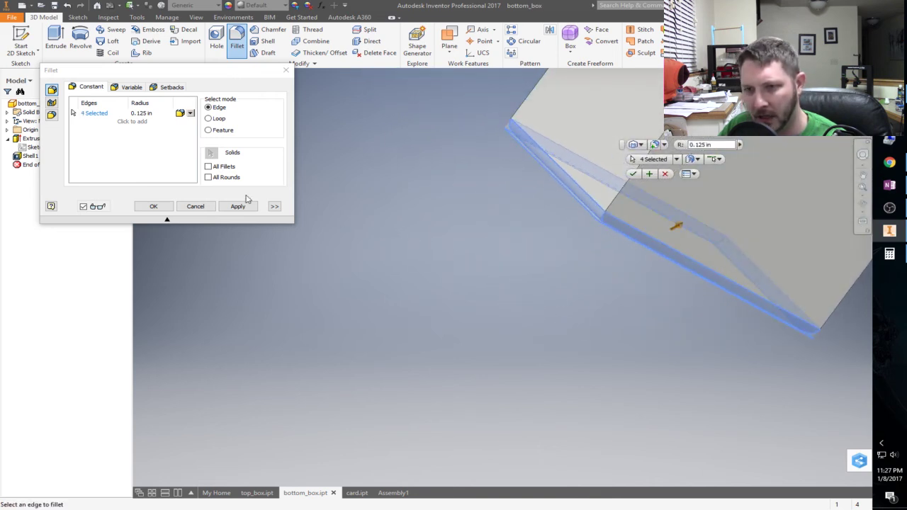
{"action": "left_click", "coordinate": [160, 207]}
{"action": "middle_click_drag", "start_coordinate": [448, 302], "coordinate": [563, 338], "text": "shift"}
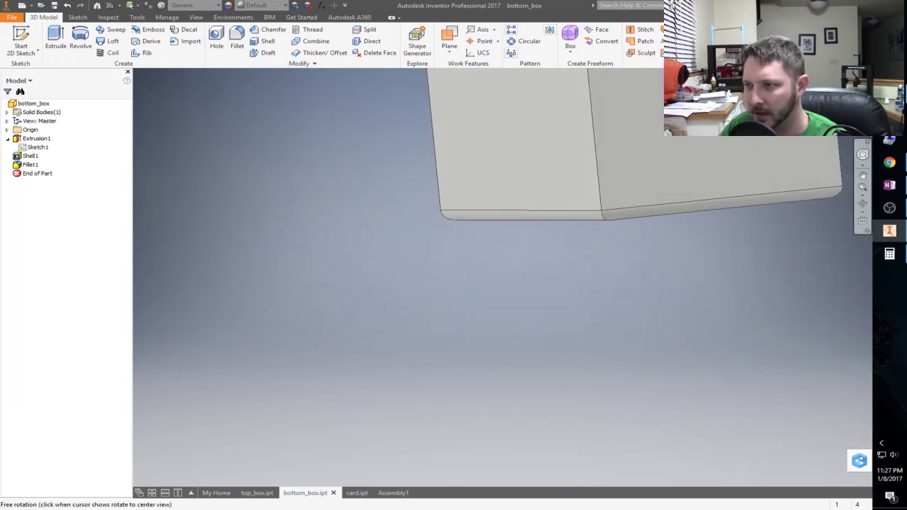
{"action": "key", "text": "F6"}
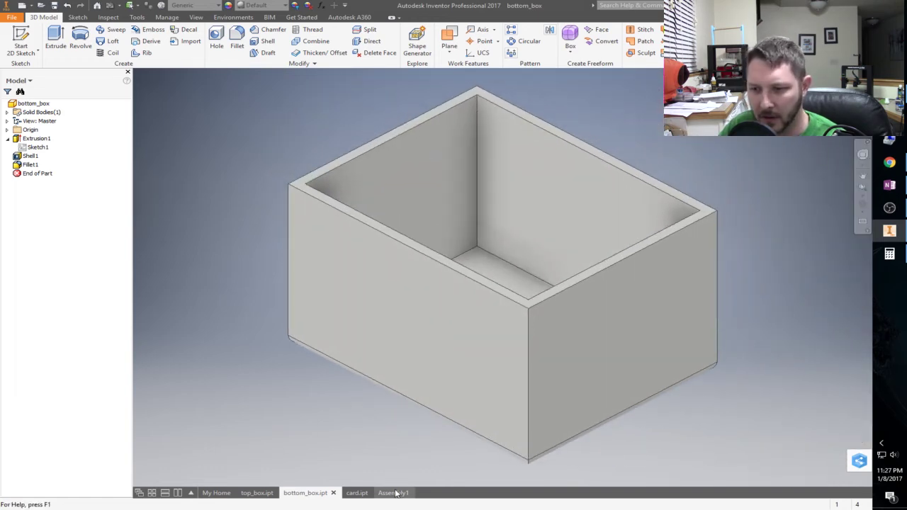
Return to Assembly1 and save it to the Desktop as main_assembly, including the changes to its dependent parts.
{"action": "left_click", "coordinate": [392, 492]}
{"action": "middle_click_drag", "start_coordinate": [669, 329], "coordinate": [691, 362], "text": "shift"}
{"action": "left_click", "coordinate": [53, 5]}
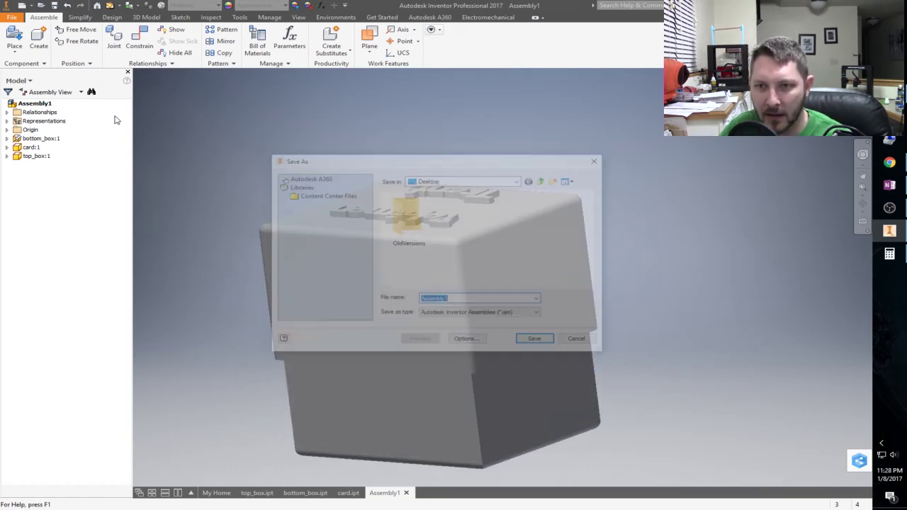
{"action": "type", "text": "main"}
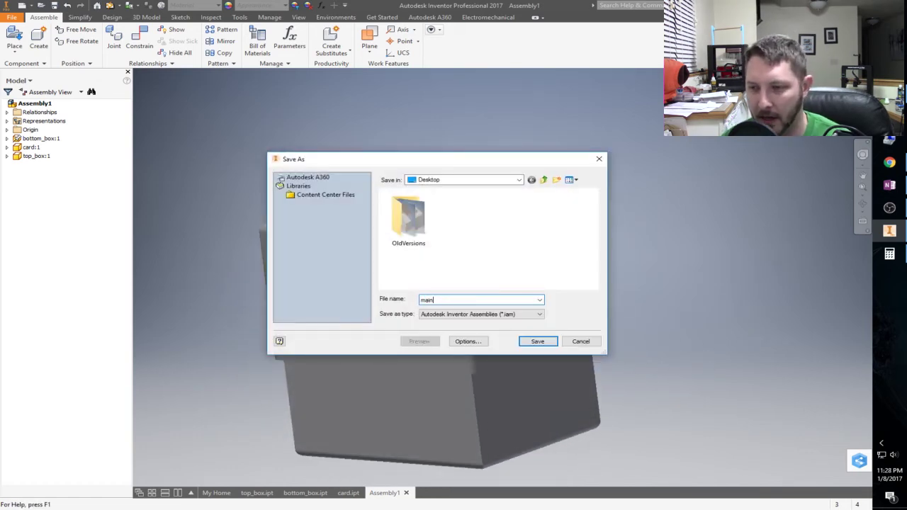
{"action": "type", "text": "_assy"}
{"action": "key", "text": "BackSpace"}
{"action": "type", "text": "em"}
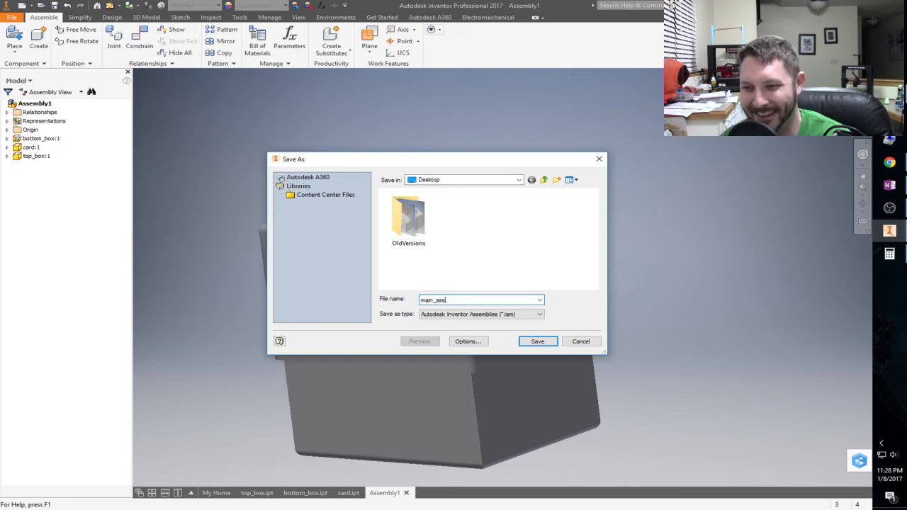
{"action": "type", "text": "embly"}
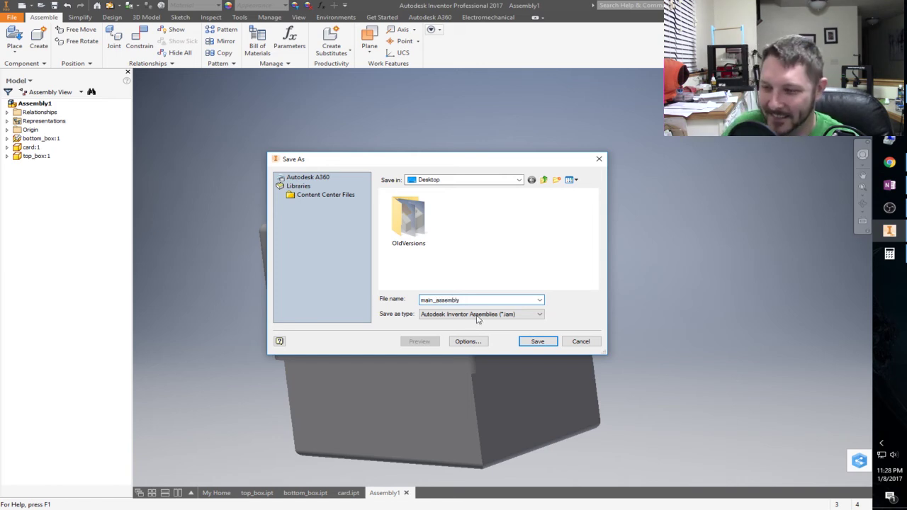
{"action": "left_click", "coordinate": [550, 342]}
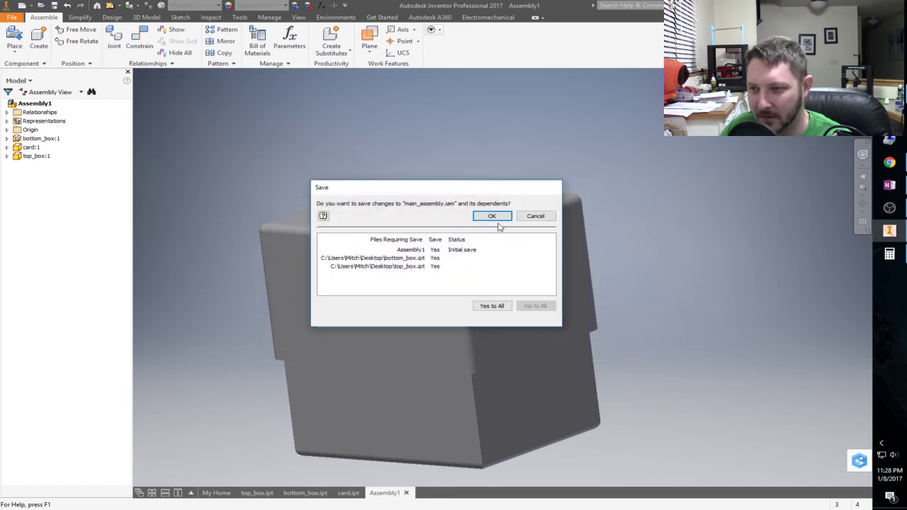
{"action": "left_click", "coordinate": [495, 216]}
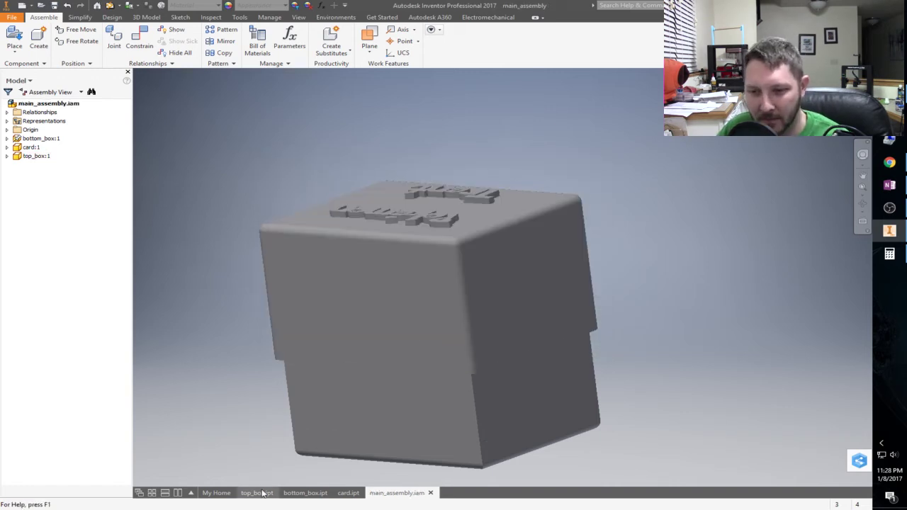
Export top_box to the Desktop as an STL file in binary format with millimeter units.
{"action": "left_click", "coordinate": [258, 494]}
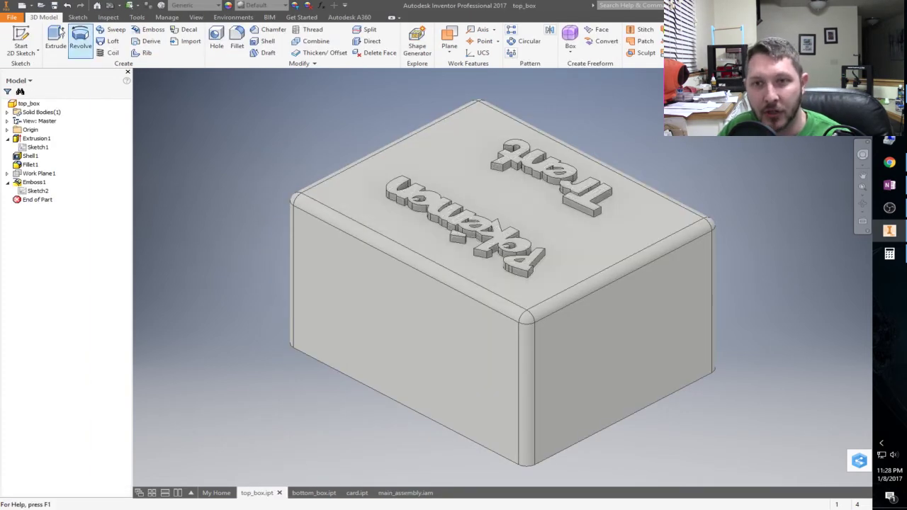
{"action": "left_click", "coordinate": [12, 19]}
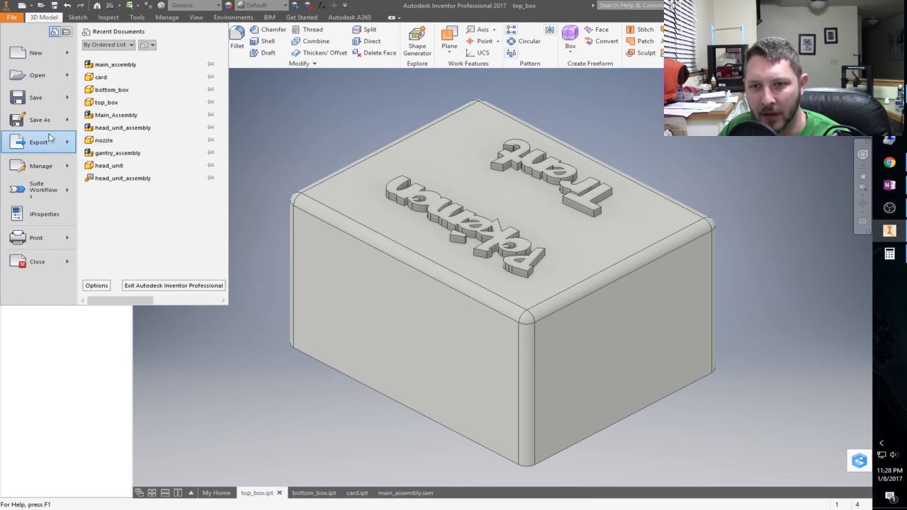
{"action": "mouse_move", "coordinate": [59, 143]}
{"action": "left_click", "coordinate": [127, 175]}
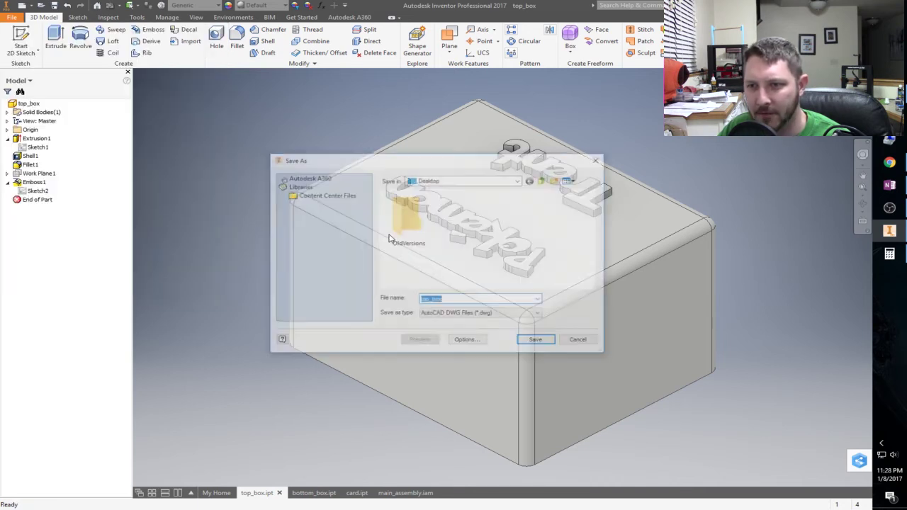
{"action": "left_click", "coordinate": [483, 315]}
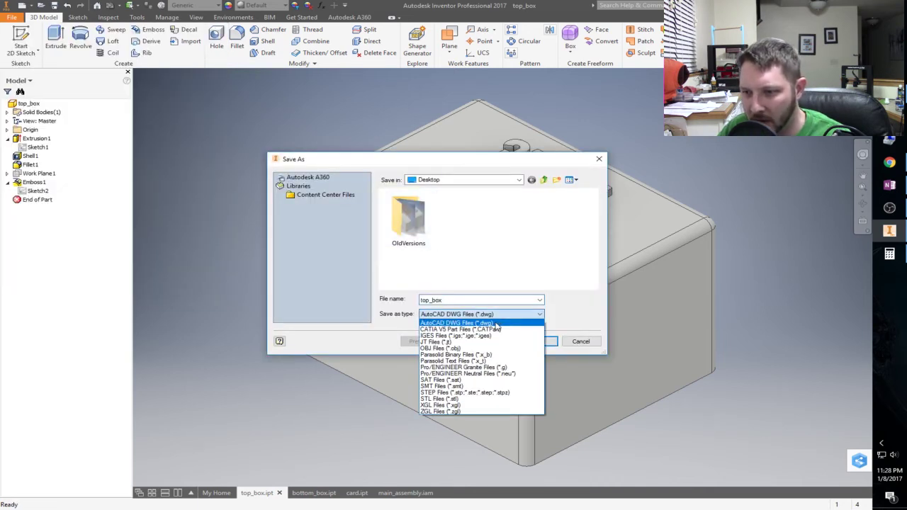
{"action": "left_click", "coordinate": [473, 399]}
{"action": "left_click", "coordinate": [467, 341]}
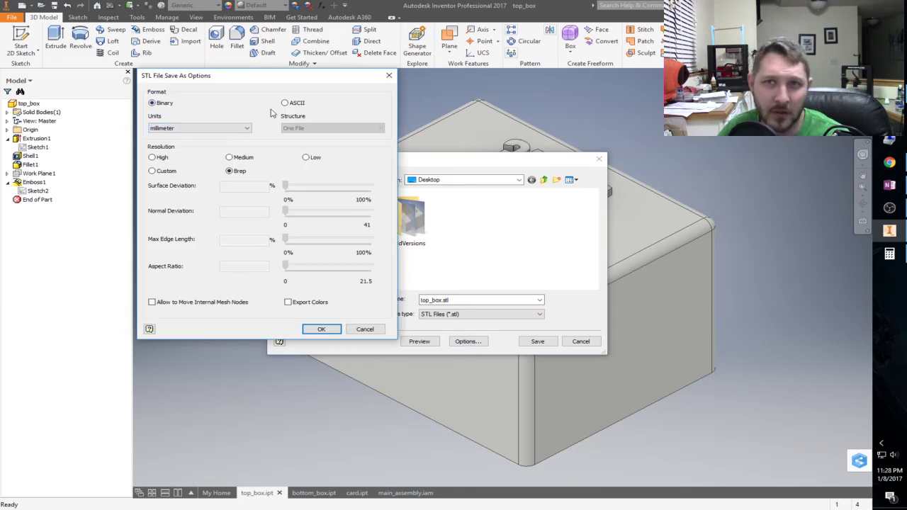
{"action": "left_click", "coordinate": [321, 330]}
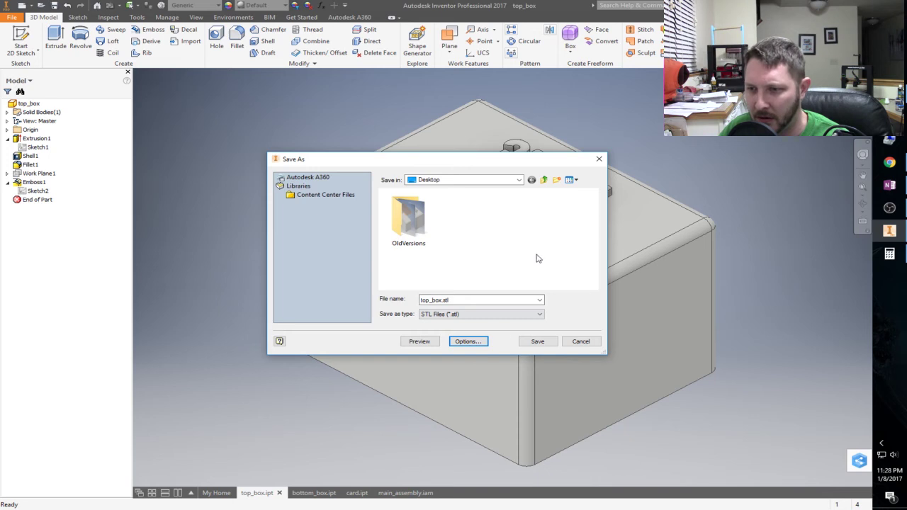
{"action": "left_click", "coordinate": [538, 342]}
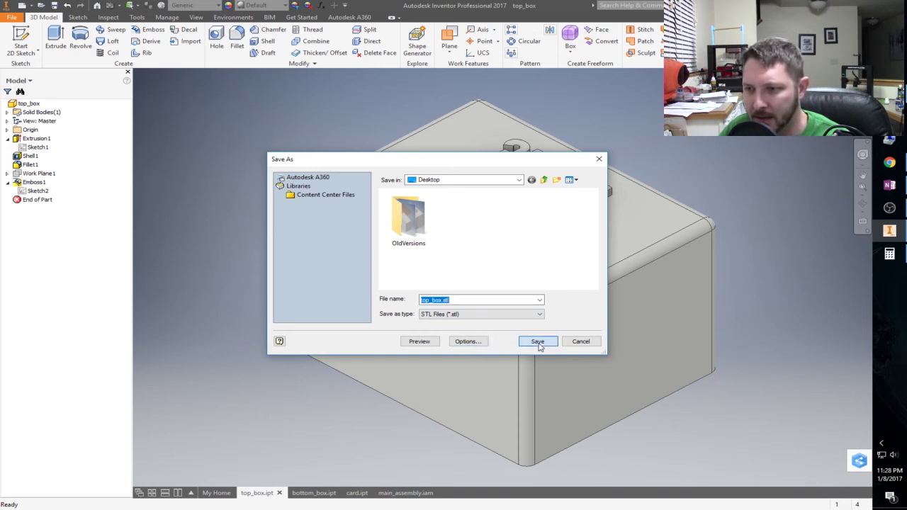
Export bottom_box to the Desktop as an STL file, accepting the current STL options.
{"action": "left_click", "coordinate": [314, 493]}
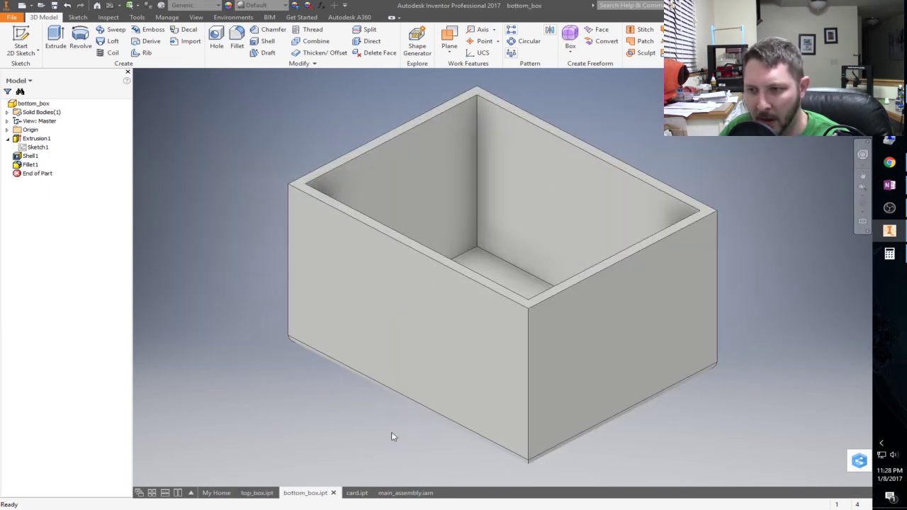
{"action": "left_click", "coordinate": [11, 17]}
{"action": "mouse_move", "coordinate": [58, 145]}
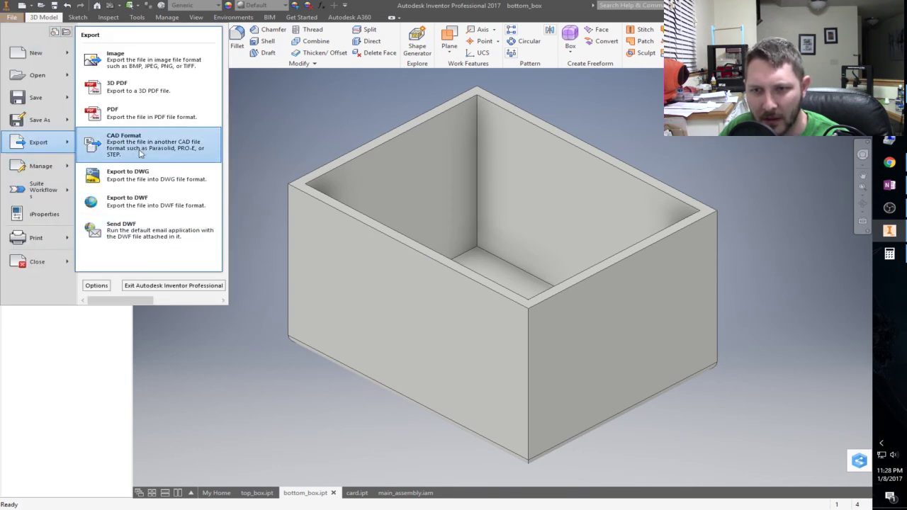
{"action": "left_click", "coordinate": [142, 129]}
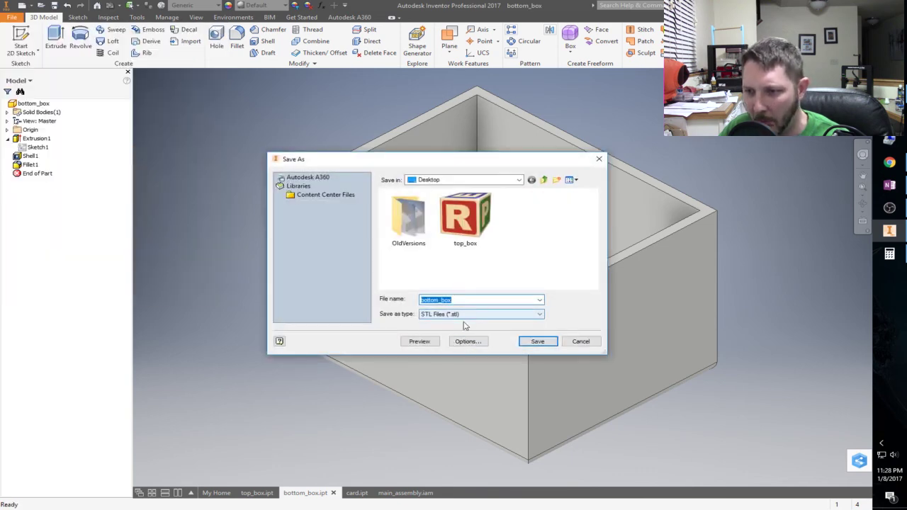
{"action": "left_click", "coordinate": [468, 341]}
{"action": "left_click", "coordinate": [318, 328]}
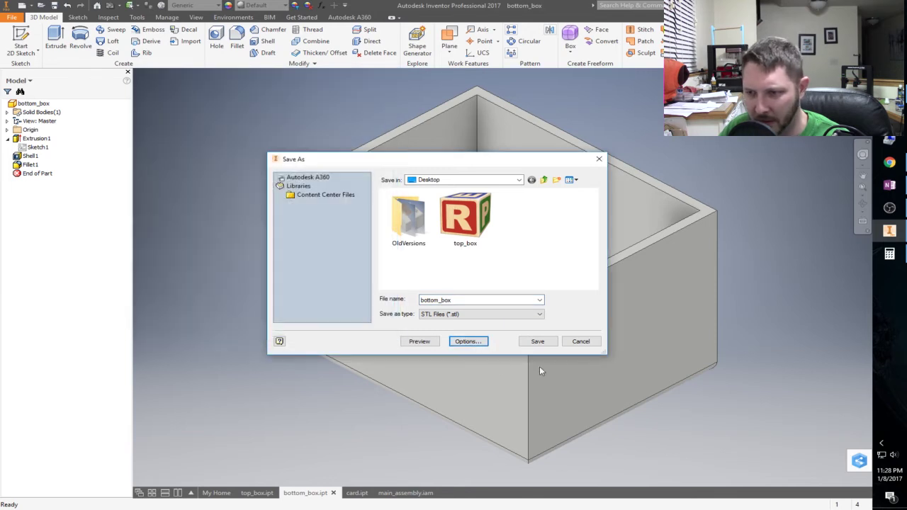
{"action": "left_click", "coordinate": [537, 341]}
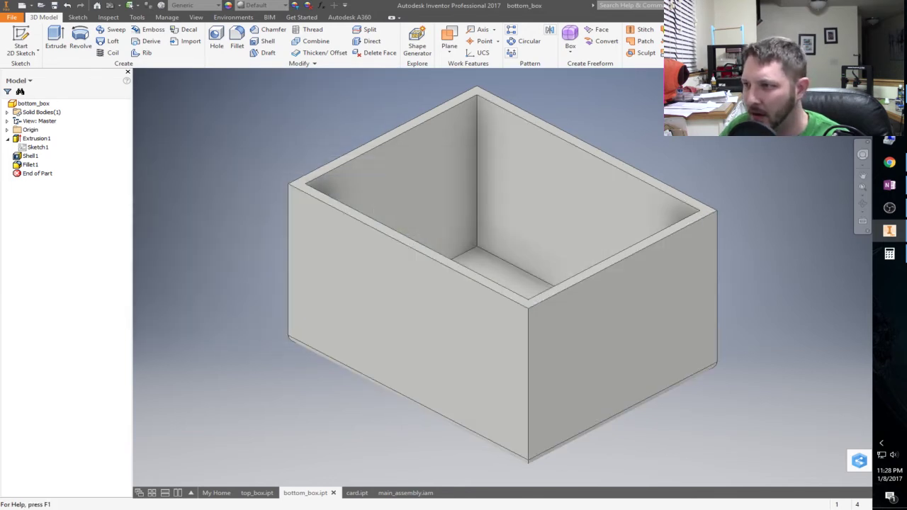
Clear the open windows, launch the WANHAO slicer, and switch it from full settings to quickprint.
{"action": "left_click", "coordinate": [816, 6]}
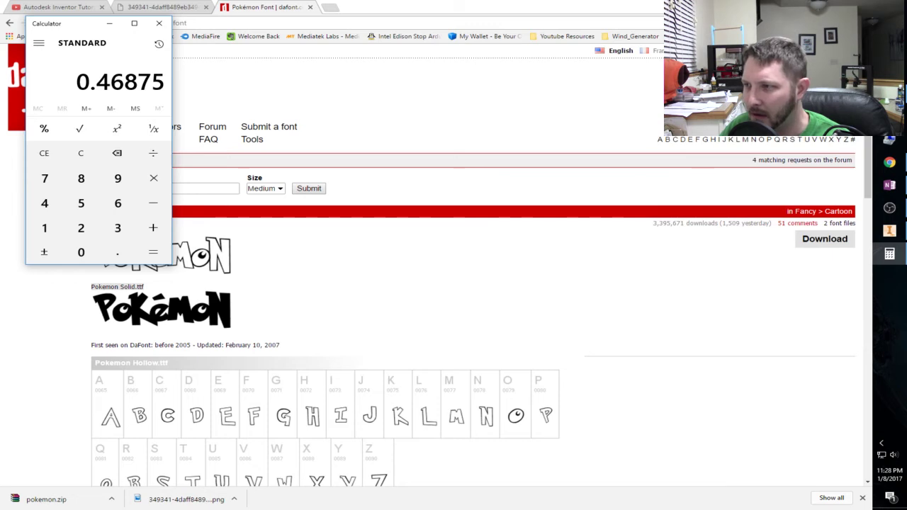
{"action": "left_click", "coordinate": [816, 6]}
{"action": "left_click", "coordinate": [158, 23]}
{"action": "mouse_move", "coordinate": [429, 488]}
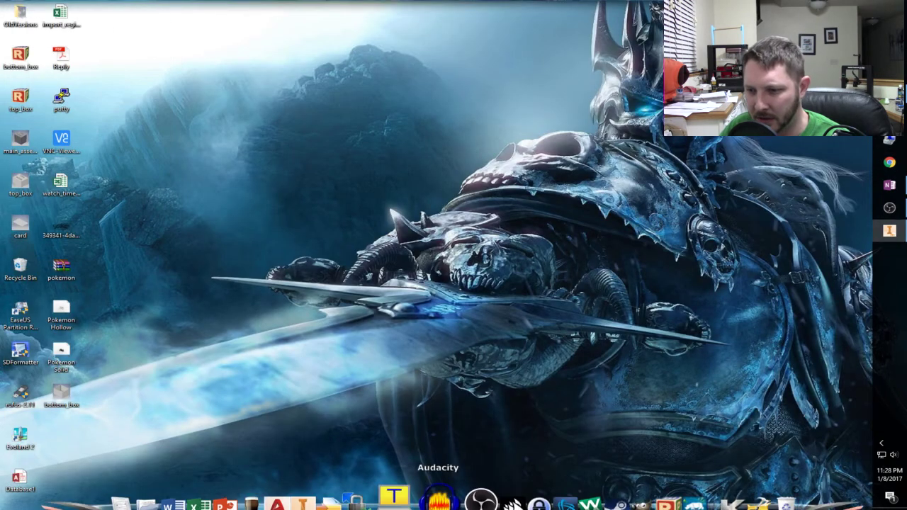
{"action": "left_click", "coordinate": [694, 476]}
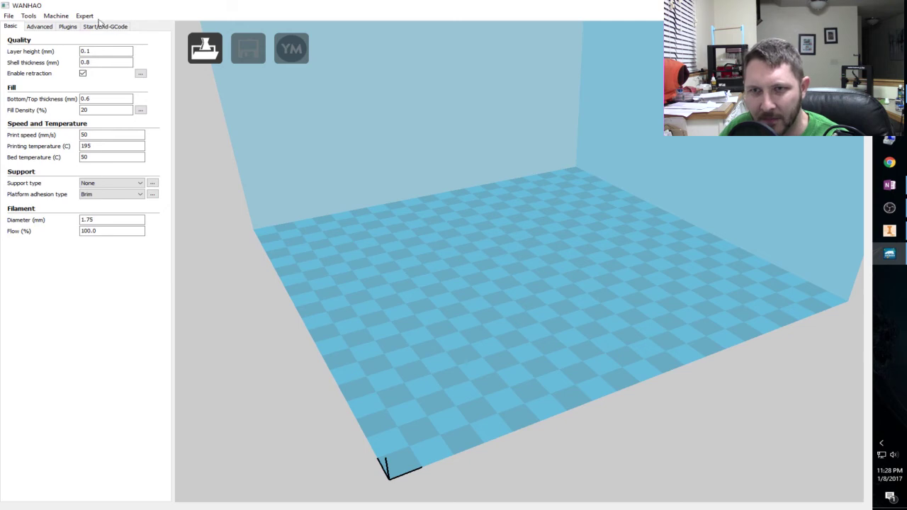
{"action": "left_click", "coordinate": [84, 15]}
{"action": "left_click", "coordinate": [102, 37]}
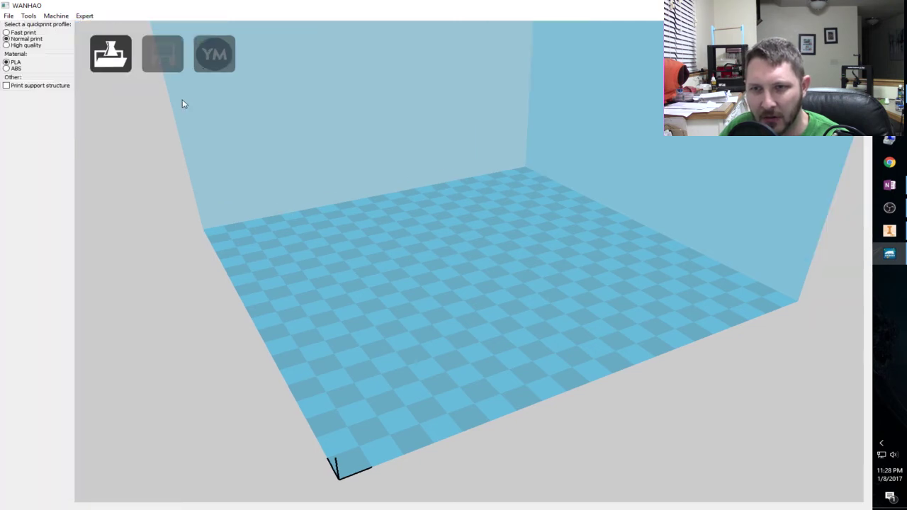
Load the bottom_box STL from the Desktop onto the print platform.
{"action": "left_click", "coordinate": [111, 54]}
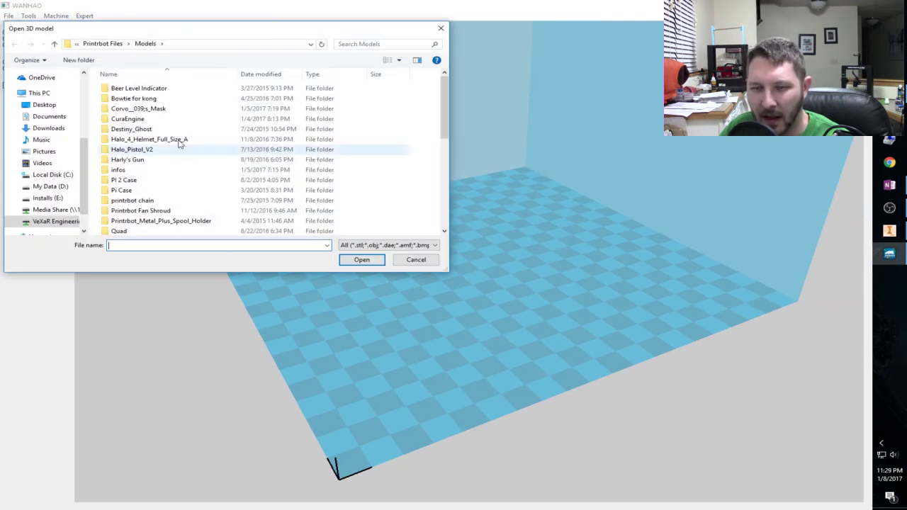
{"action": "left_click", "coordinate": [44, 104]}
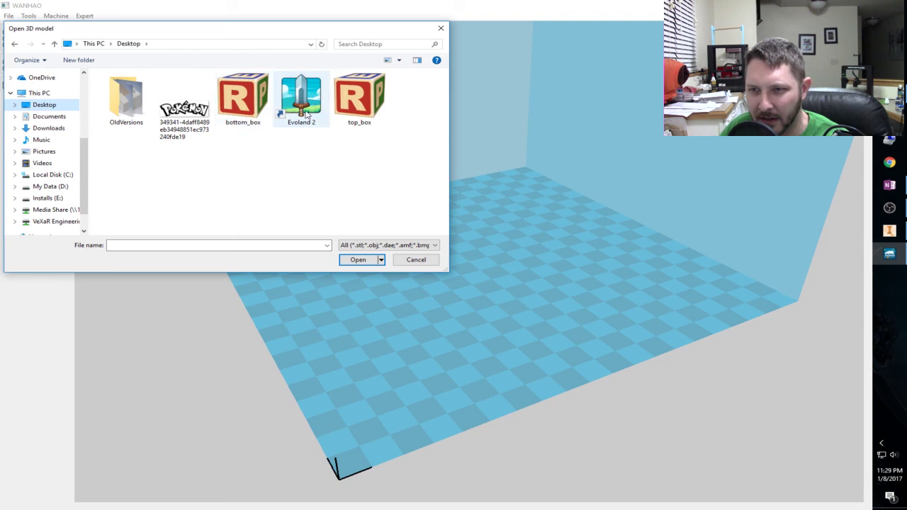
{"action": "left_click", "coordinate": [242, 100]}
{"action": "left_click", "coordinate": [358, 259]}
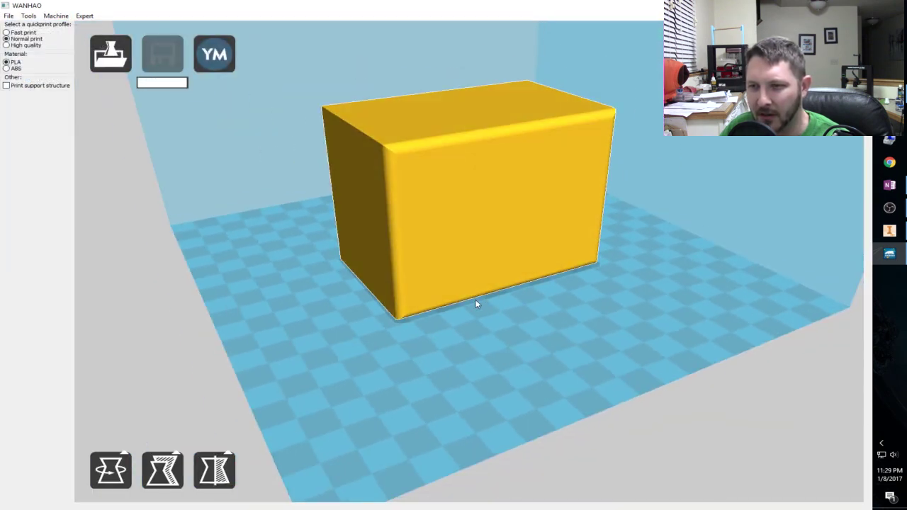
Rotate the bottom_box model so it rests on its underside with the opening facing up.
{"action": "left_click", "coordinate": [462, 201]}
{"action": "left_click", "coordinate": [109, 470]}
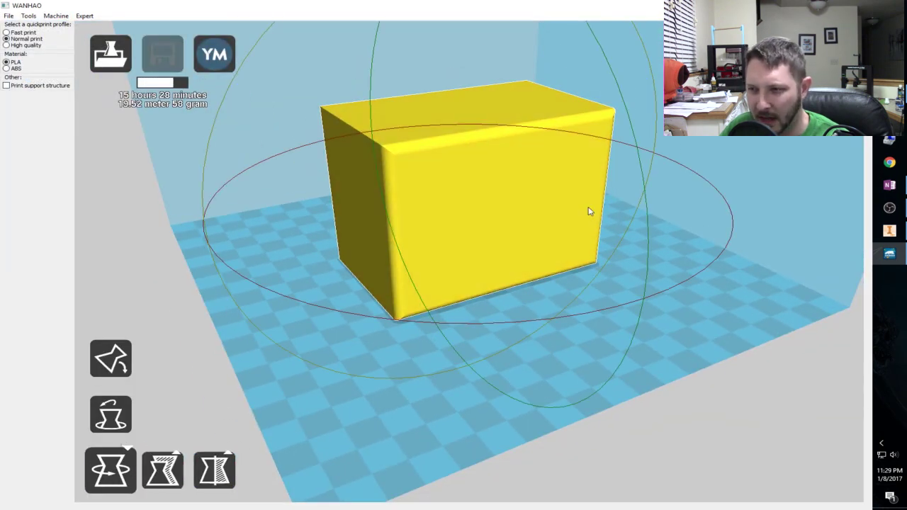
{"action": "left_click_drag", "start_coordinate": [630, 129], "coordinate": [544, 400]}
{"action": "left_click", "coordinate": [110, 481]}
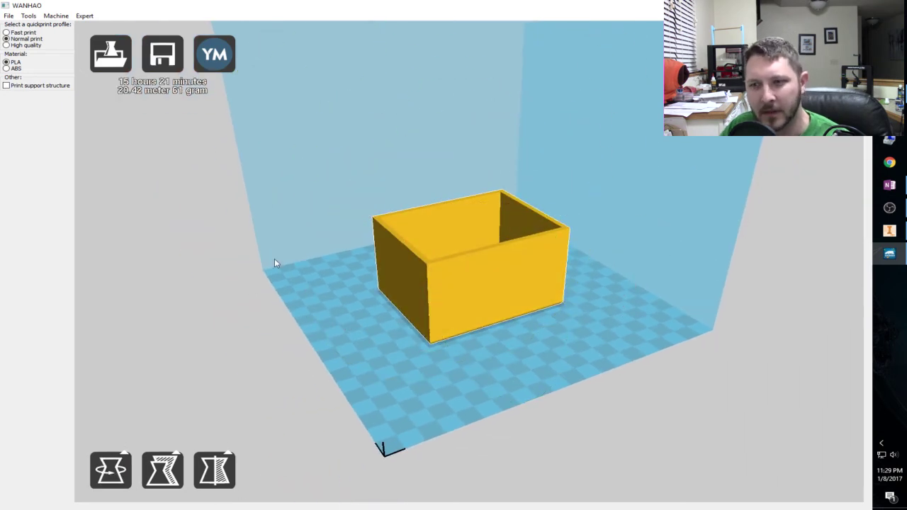
Examine the bottom_box model on the print platform up close and from another angle.
{"action": "scroll", "coordinate": [290, 323], "scroll_direction": "down", "scroll_amount": 1}
{"action": "scroll", "coordinate": [305, 322], "scroll_direction": "up", "scroll_amount": 1}
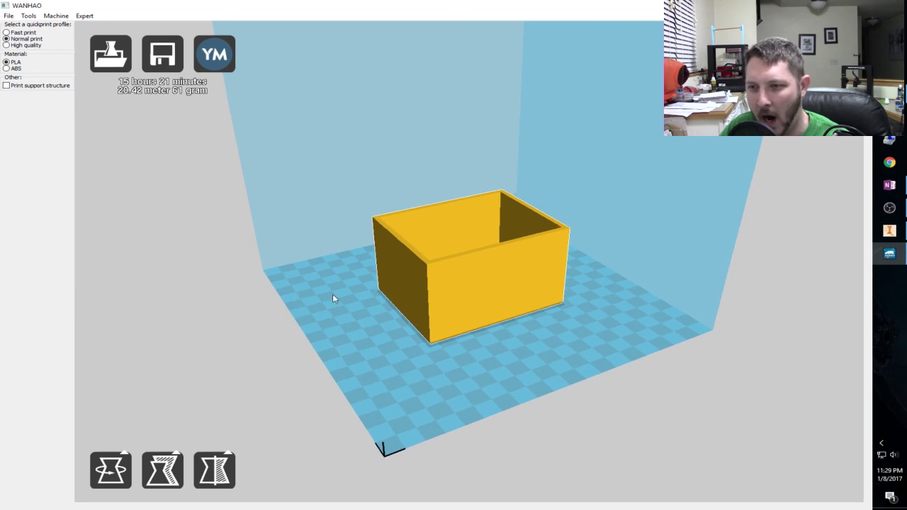
{"action": "scroll", "coordinate": [370, 293], "scroll_direction": "up", "scroll_amount": 1}
{"action": "scroll", "coordinate": [371, 293], "scroll_direction": "up", "scroll_amount": 5}
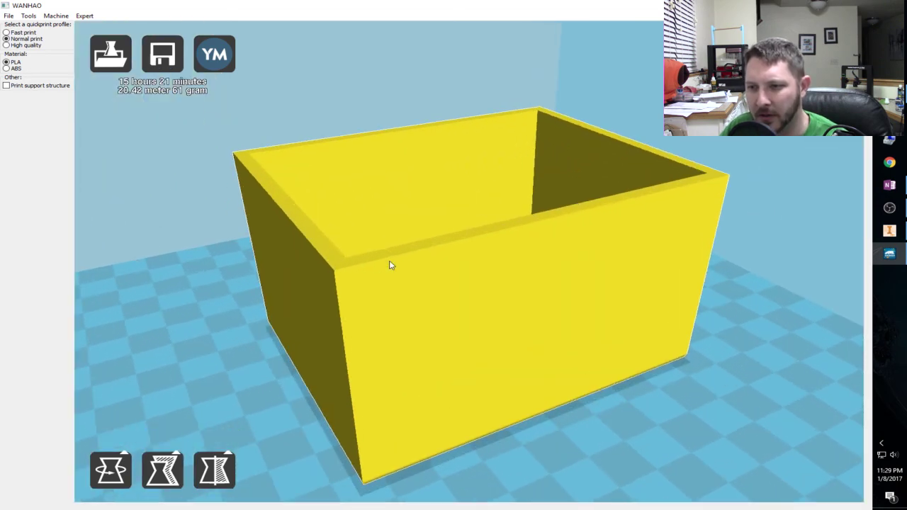
{"action": "scroll", "coordinate": [333, 266], "scroll_direction": "down", "scroll_amount": 2}
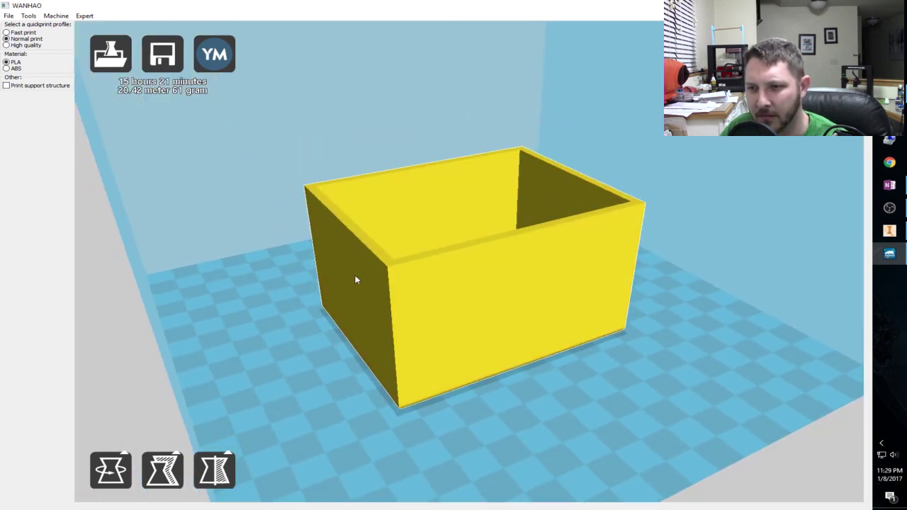
{"action": "scroll", "coordinate": [390, 281], "scroll_direction": "up", "scroll_amount": 1}
{"action": "right_click_drag", "start_coordinate": [422, 283], "coordinate": [451, 313]}
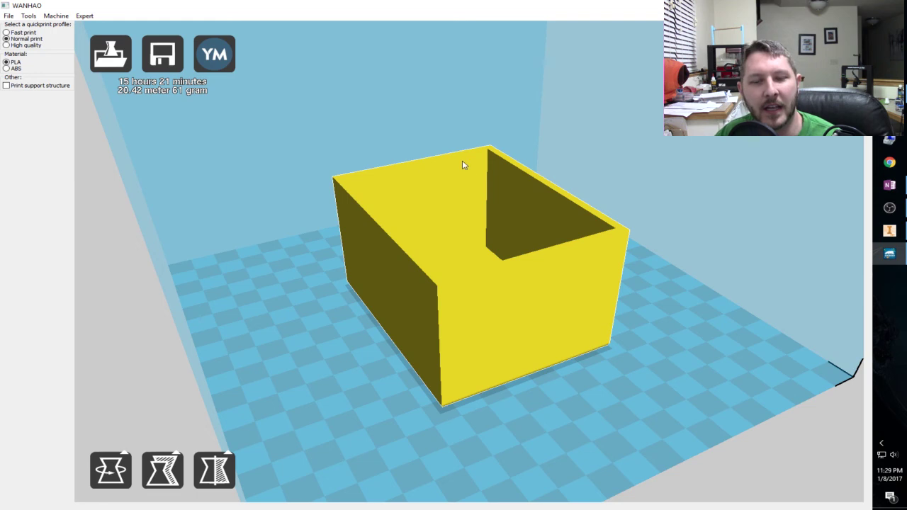
{"action": "scroll", "coordinate": [384, 172], "scroll_direction": "down", "scroll_amount": 5}
{"action": "scroll", "coordinate": [546, 192], "scroll_direction": "up", "scroll_amount": 1}
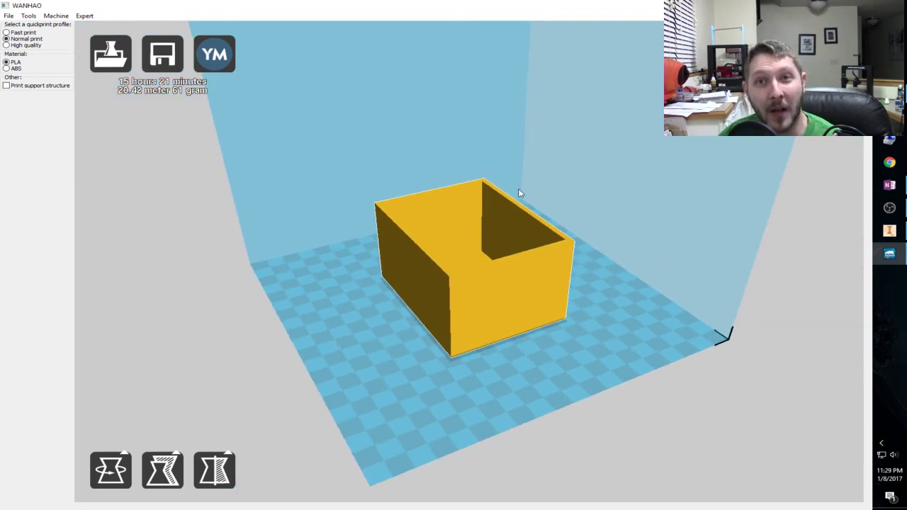